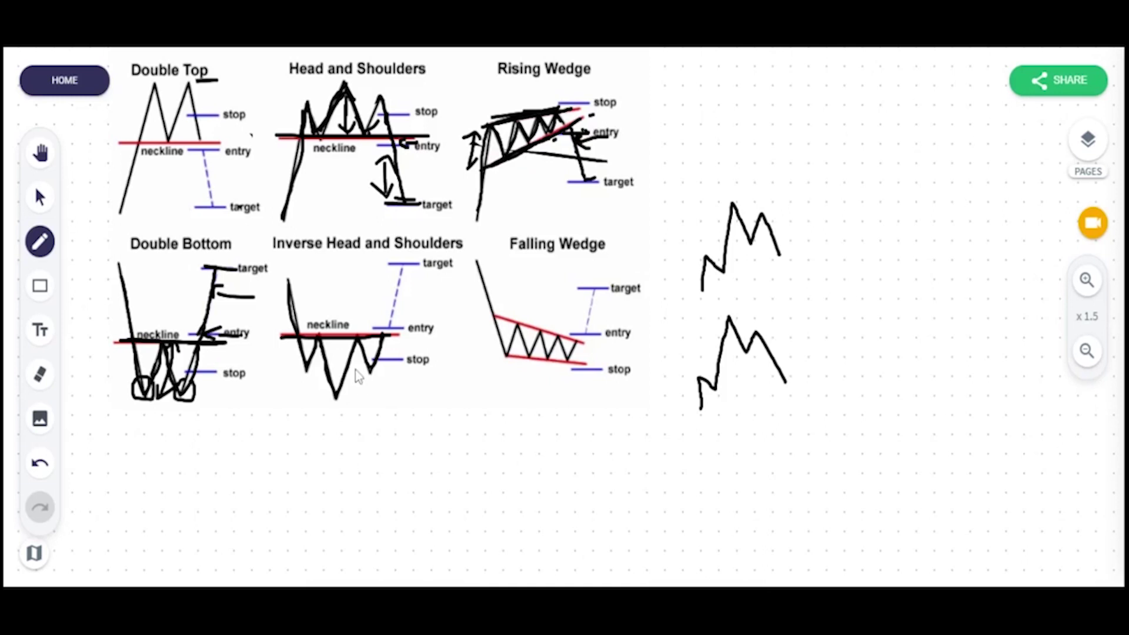
Step: Ink the Inverse Head and Shoulders neckline and entry, then the Falling Wedge lines, entry and up-arrow
{"action": "mouse_move", "coordinate": [360, 343]}
{"action": "left_mouse_down"}
{"action": "mouse_move", "coordinate": [392, 340]}
{"action": "mouse_move", "coordinate": [395, 308]}
{"action": "mouse_move", "coordinate": [432, 320]}
{"action": "left_mouse_up"}
{"action": "left_click", "coordinate": [417, 323]}
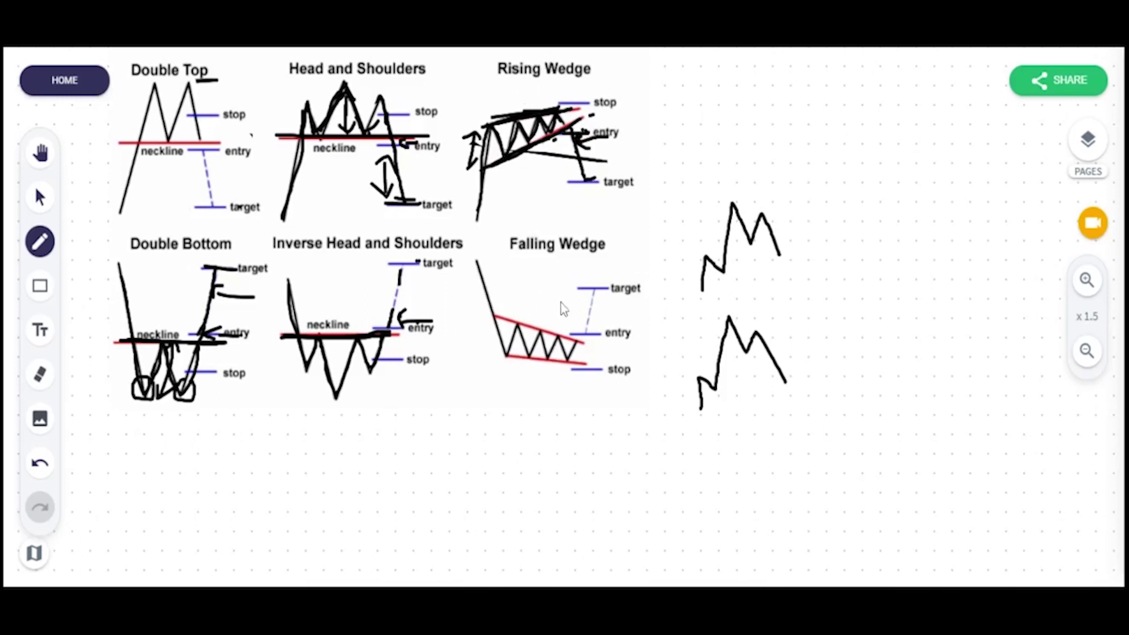
{"action": "left_click_drag", "start_coordinate": [476, 262], "coordinate": [508, 354]}
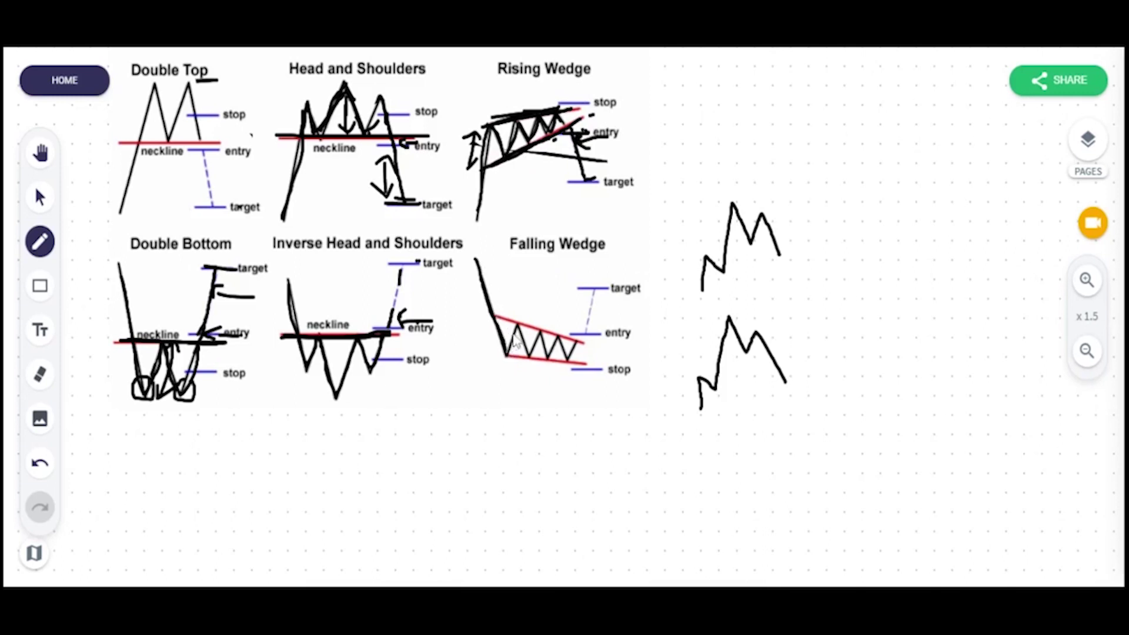
{"action": "mouse_move", "coordinate": [528, 360]}
{"action": "left_mouse_down"}
{"action": "mouse_move", "coordinate": [538, 340]}
{"action": "mouse_move", "coordinate": [549, 349]}
{"action": "mouse_move", "coordinate": [556, 340]}
{"action": "mouse_move", "coordinate": [556, 358]}
{"action": "mouse_move", "coordinate": [565, 344]}
{"action": "mouse_move", "coordinate": [567, 358]}
{"action": "mouse_move", "coordinate": [578, 347]}
{"action": "mouse_move", "coordinate": [552, 332]}
{"action": "mouse_move", "coordinate": [582, 343]}
{"action": "mouse_move", "coordinate": [503, 321]}
{"action": "left_mouse_up"}
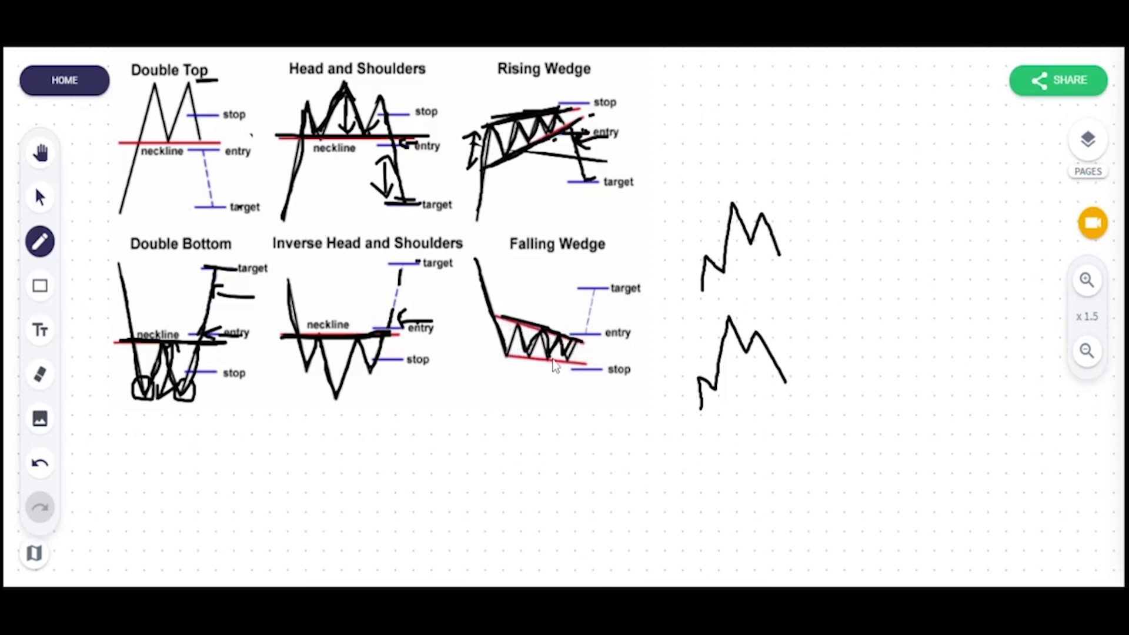
{"action": "left_click_drag", "start_coordinate": [567, 362], "coordinate": [586, 365]}
{"action": "mouse_move", "coordinate": [580, 342]}
{"action": "left_mouse_down"}
{"action": "mouse_move", "coordinate": [582, 360]}
{"action": "mouse_move", "coordinate": [589, 315]}
{"action": "left_mouse_up"}
{"action": "mouse_move", "coordinate": [600, 325]}
{"action": "left_mouse_down"}
{"action": "mouse_move", "coordinate": [592, 334]}
{"action": "mouse_move", "coordinate": [623, 341]}
{"action": "mouse_move", "coordinate": [628, 326]}
{"action": "mouse_move", "coordinate": [596, 331]}
{"action": "left_mouse_up"}
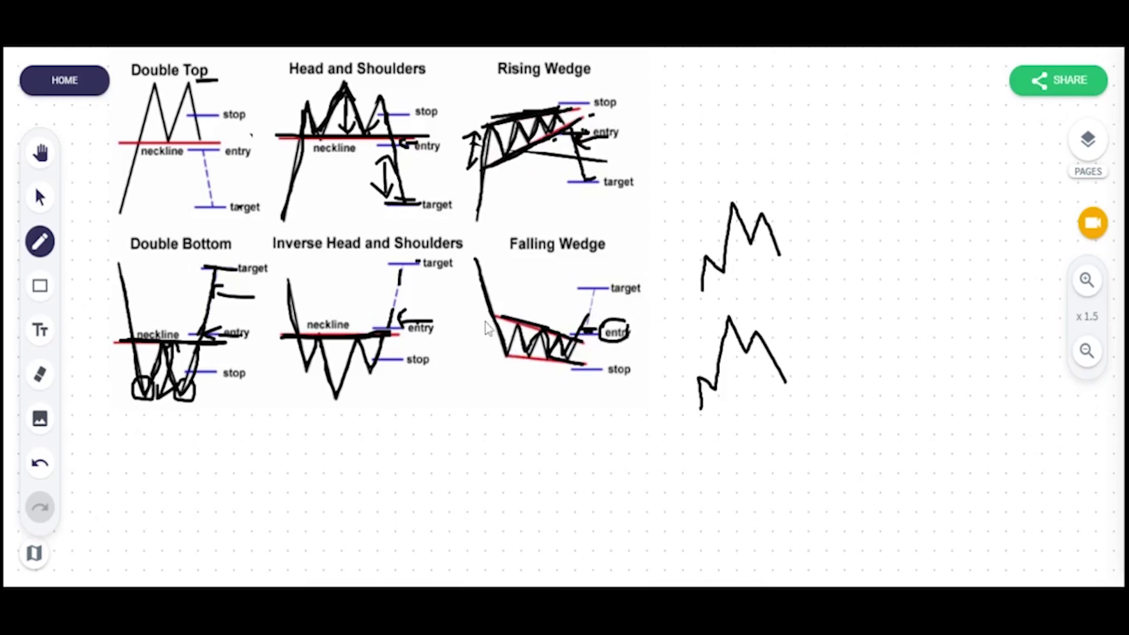
{"action": "mouse_move", "coordinate": [481, 331]}
{"action": "left_mouse_down"}
{"action": "mouse_move", "coordinate": [483, 322]}
{"action": "mouse_move", "coordinate": [478, 340]}
{"action": "mouse_move", "coordinate": [494, 342]}
{"action": "mouse_move", "coordinate": [500, 363]}
{"action": "left_mouse_up"}
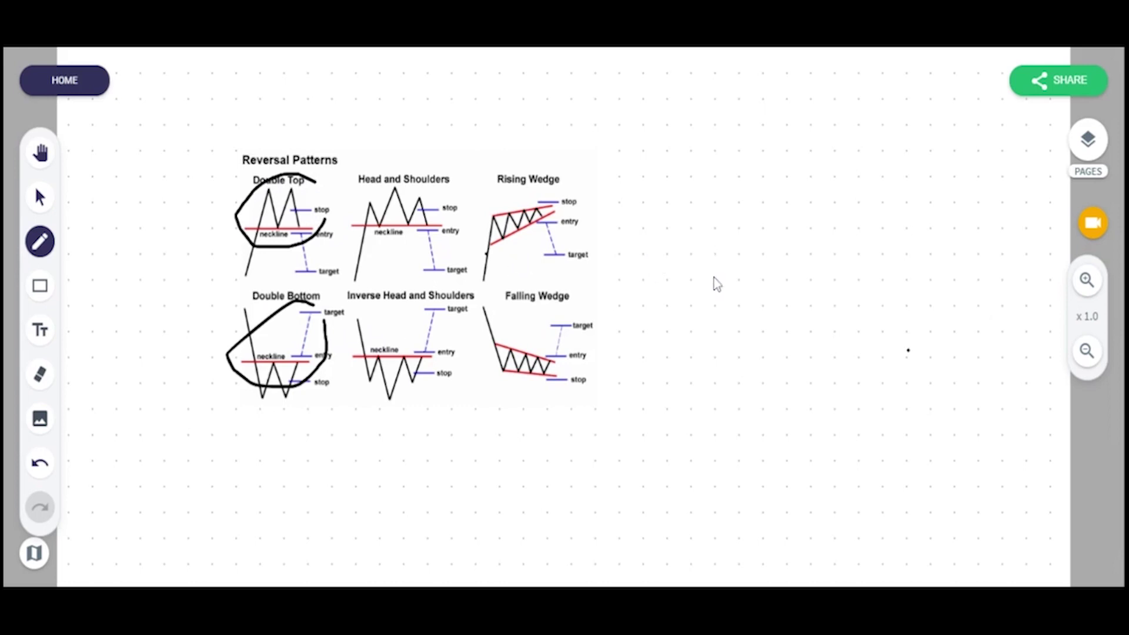
Step: Sketch an upper and a lower zigzag price pattern with the pen
{"action": "mouse_move", "coordinate": [696, 259]}
{"action": "left_mouse_down"}
{"action": "mouse_move", "coordinate": [709, 206]}
{"action": "mouse_move", "coordinate": [741, 207]}
{"action": "left_mouse_up"}
{"action": "left_click_drag", "start_coordinate": [760, 252], "coordinate": [770, 208]}
{"action": "mouse_move", "coordinate": [703, 333]}
{"action": "left_mouse_down"}
{"action": "mouse_move", "coordinate": [718, 364]}
{"action": "mouse_move", "coordinate": [726, 333]}
{"action": "mouse_move", "coordinate": [753, 318]}
{"action": "left_mouse_up"}
{"action": "left_click_drag", "start_coordinate": [774, 354], "coordinate": [776, 324]}
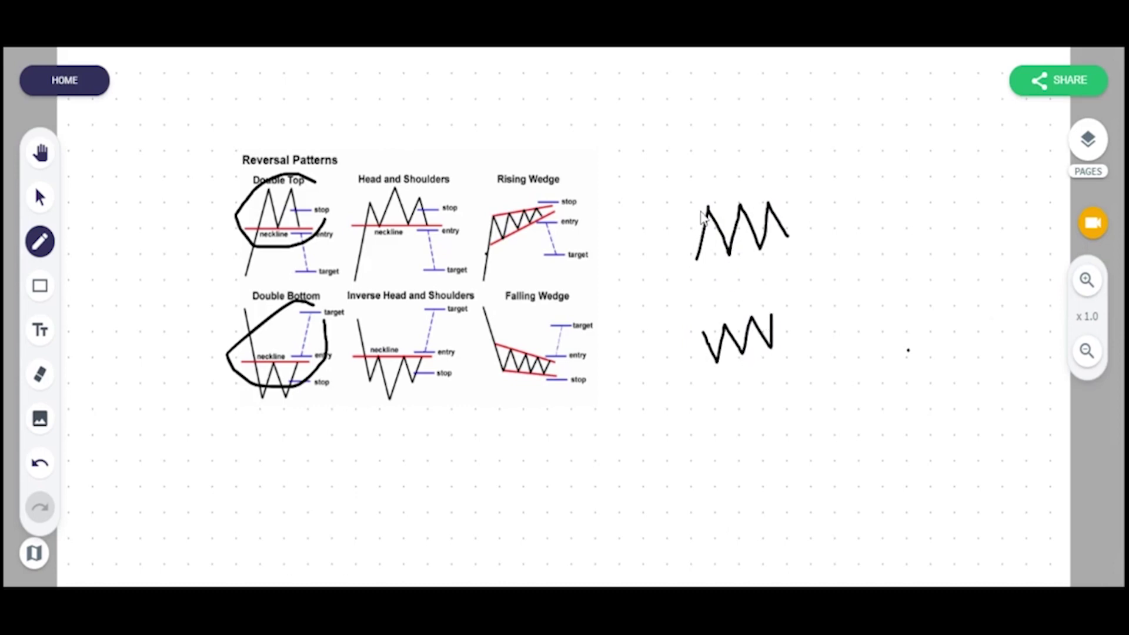
Step: Box the upper zigzag with top and bottom channel lines, a breakdown mark and a move line
{"action": "left_click_drag", "start_coordinate": [690, 212], "coordinate": [793, 200]}
{"action": "left_click_drag", "start_coordinate": [691, 262], "coordinate": [810, 235]}
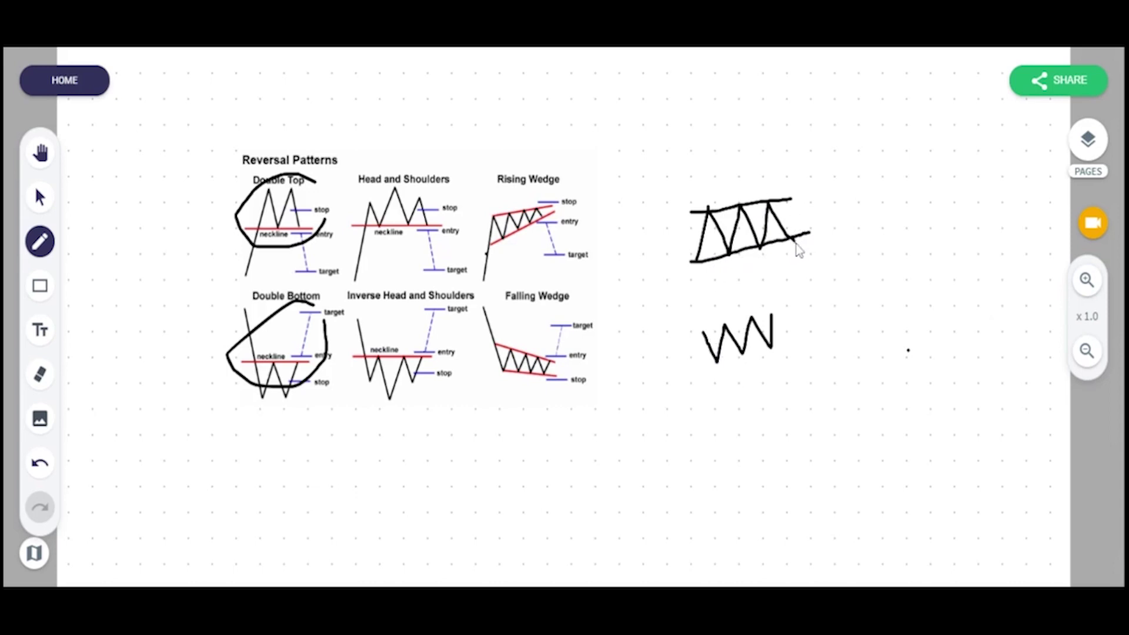
{"action": "left_click_drag", "start_coordinate": [799, 246], "coordinate": [817, 244]}
{"action": "mouse_move", "coordinate": [748, 207]}
{"action": "left_mouse_down"}
{"action": "mouse_move", "coordinate": [762, 248]}
{"action": "mouse_move", "coordinate": [752, 212]}
{"action": "mouse_move", "coordinate": [826, 227]}
{"action": "left_mouse_up"}
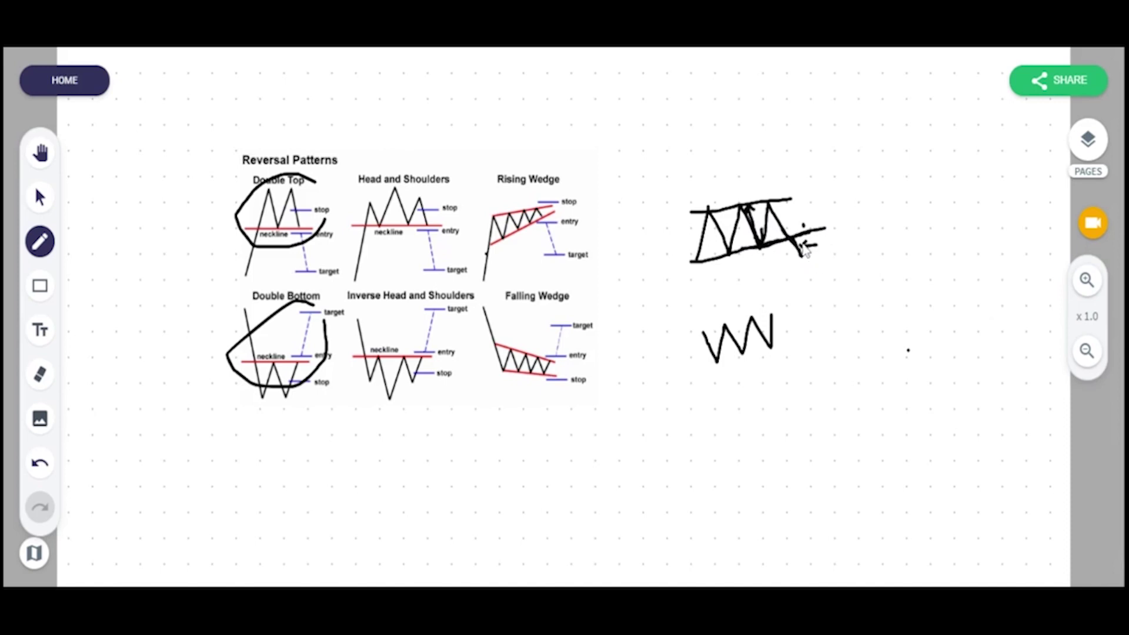
Step: Add rising channel lines, a breakout arrow and target level marks around the lower zigzag
{"action": "left_click_drag", "start_coordinate": [676, 341], "coordinate": [767, 313]}
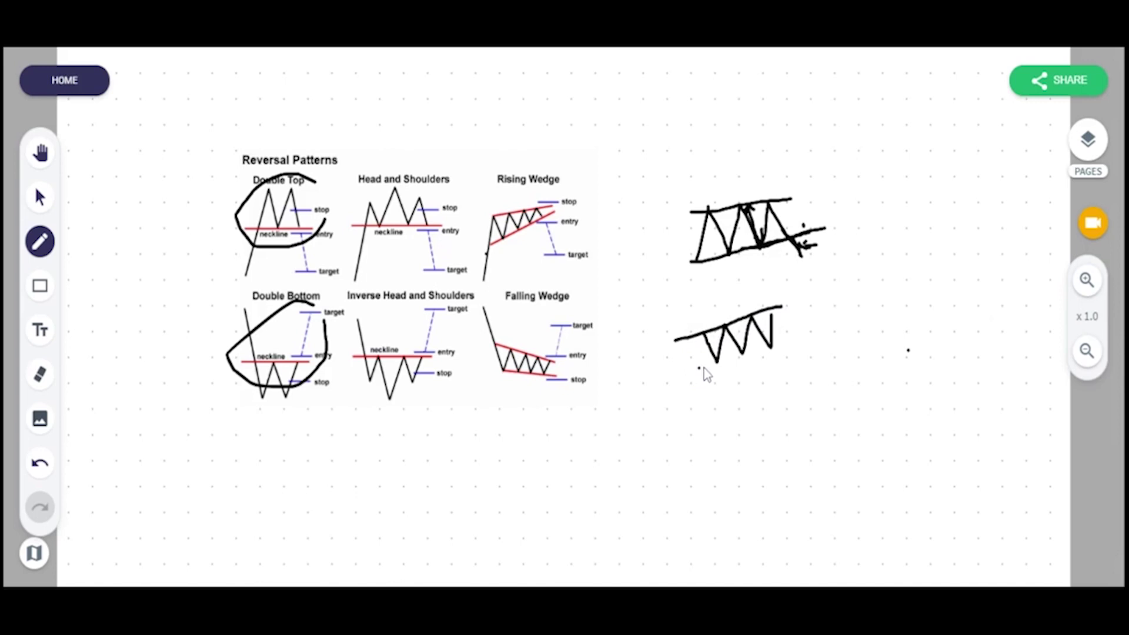
{"action": "left_click_drag", "start_coordinate": [760, 350], "coordinate": [784, 342]}
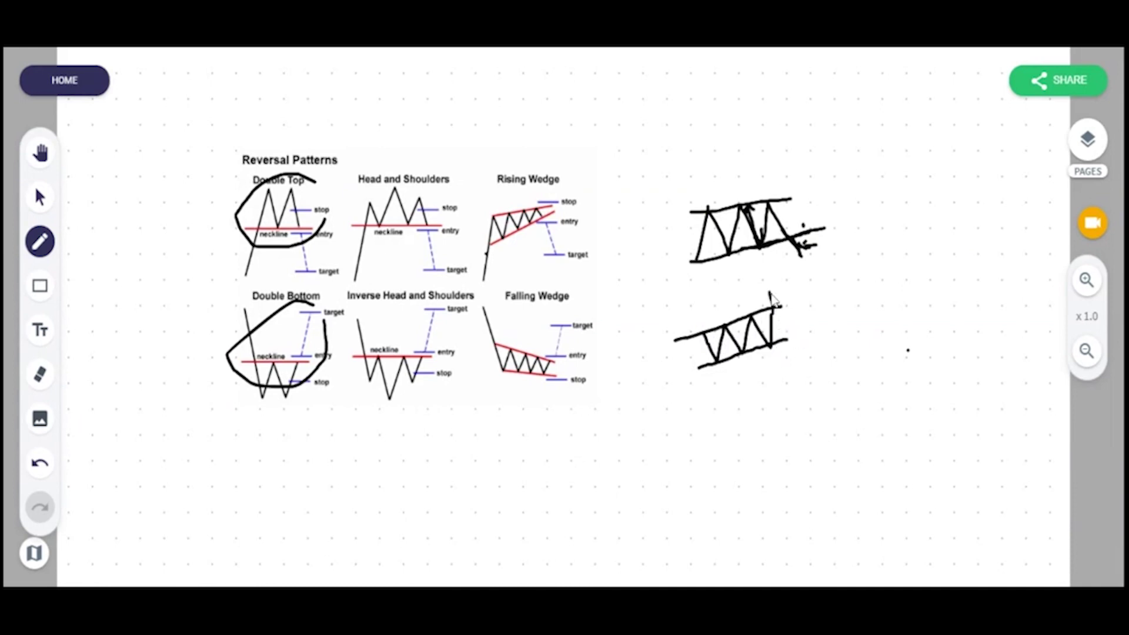
{"action": "left_click_drag", "start_coordinate": [767, 287], "coordinate": [770, 309]}
{"action": "mouse_move", "coordinate": [779, 297]}
{"action": "left_mouse_down"}
{"action": "mouse_move", "coordinate": [800, 293]}
{"action": "mouse_move", "coordinate": [780, 301]}
{"action": "left_mouse_up"}
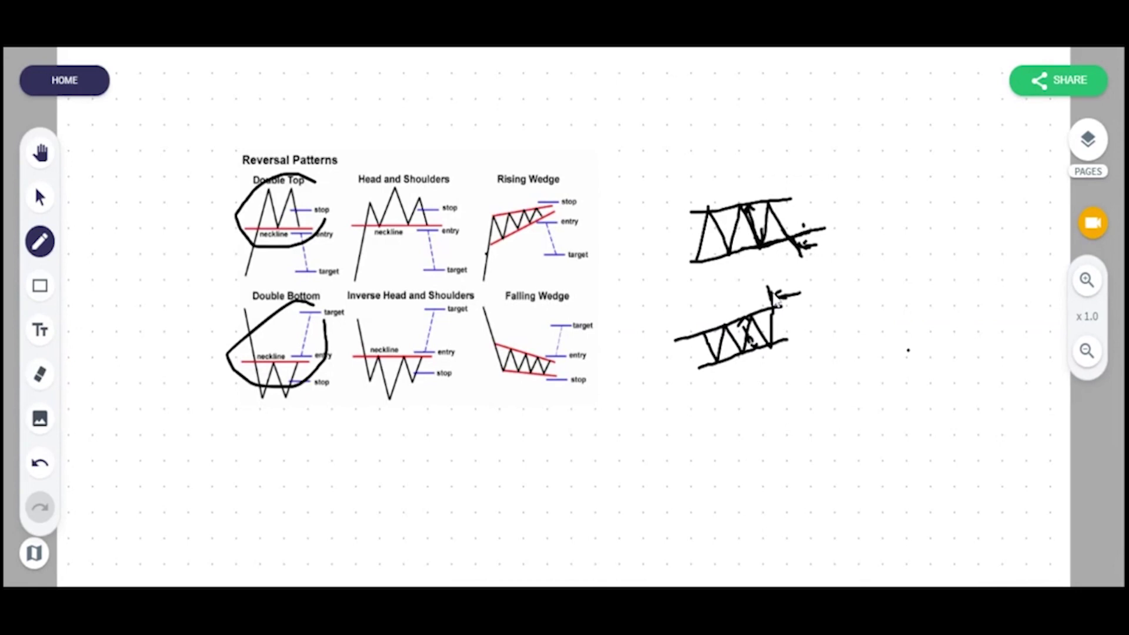
{"action": "left_click_drag", "start_coordinate": [776, 298], "coordinate": [775, 306]}
{"action": "left_click_drag", "start_coordinate": [764, 352], "coordinate": [785, 351]}
{"action": "mouse_move", "coordinate": [764, 322]}
{"action": "left_mouse_down"}
{"action": "mouse_move", "coordinate": [809, 327]}
{"action": "mouse_move", "coordinate": [809, 296]}
{"action": "mouse_move", "coordinate": [816, 337]}
{"action": "left_mouse_up"}
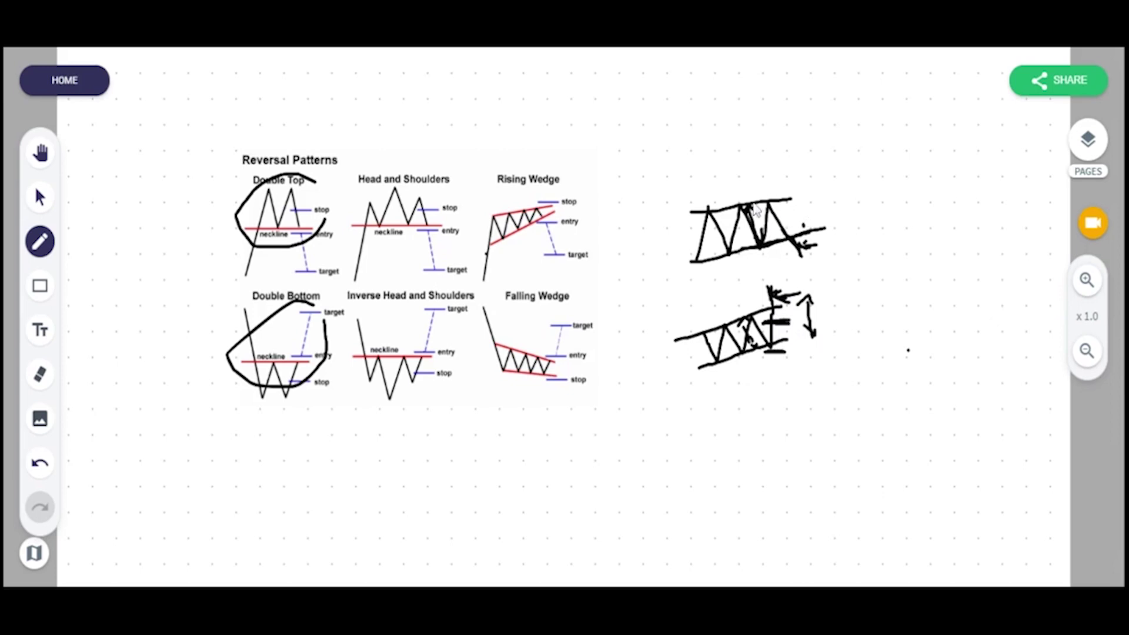
{"action": "left_click_drag", "start_coordinate": [769, 225], "coordinate": [790, 222]}
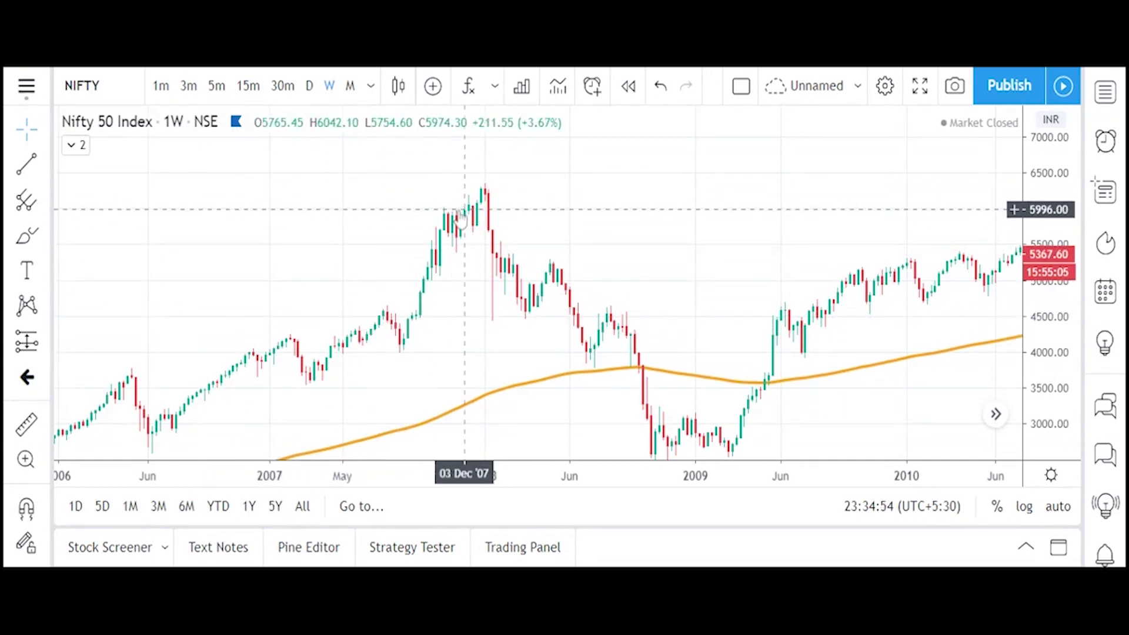
Step: Brush the left shoulder, head and right shoulder over the 2007–2008 Nifty candles
{"action": "left_click", "coordinate": [24, 237]}
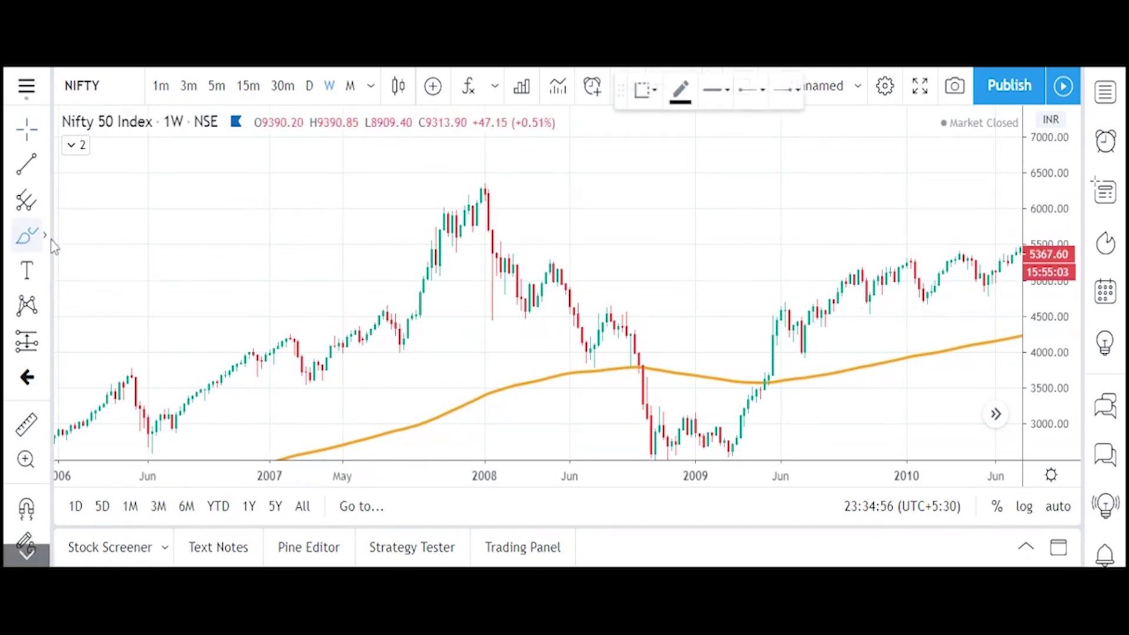
{"action": "mouse_move", "coordinate": [329, 363]}
{"action": "left_mouse_down"}
{"action": "mouse_move", "coordinate": [350, 341]}
{"action": "mouse_move", "coordinate": [404, 326]}
{"action": "mouse_move", "coordinate": [447, 222]}
{"action": "mouse_move", "coordinate": [496, 259]}
{"action": "mouse_move", "coordinate": [523, 302]}
{"action": "mouse_move", "coordinate": [548, 261]}
{"action": "mouse_move", "coordinate": [578, 317]}
{"action": "left_mouse_up"}
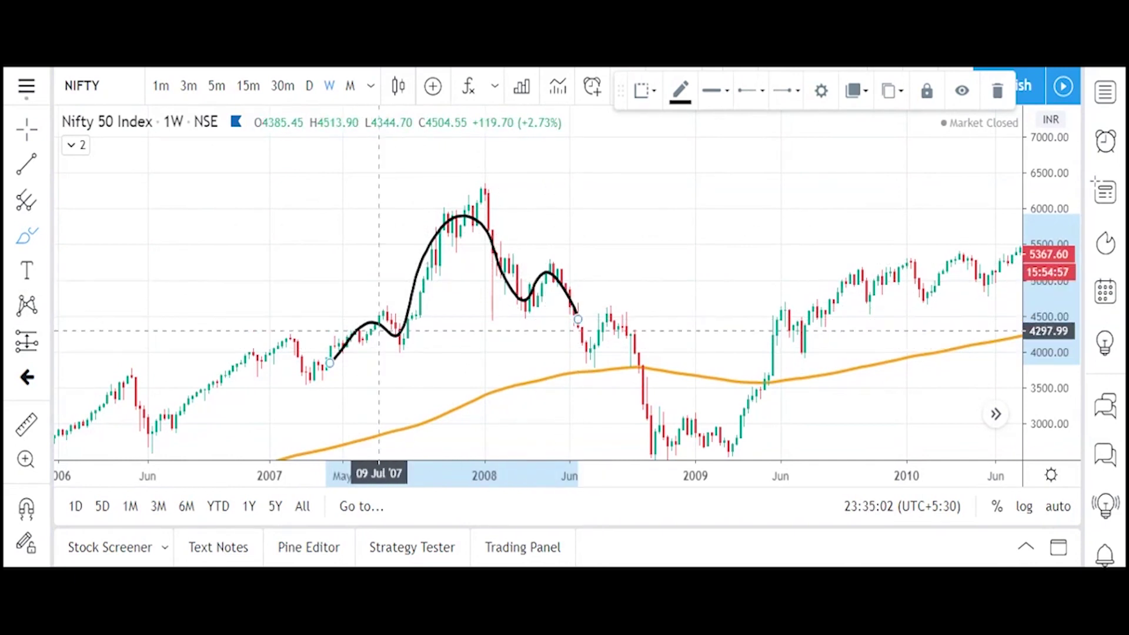
{"action": "left_click_drag", "start_coordinate": [370, 312], "coordinate": [476, 238]}
{"action": "mouse_move", "coordinate": [526, 294]}
{"action": "left_mouse_down"}
{"action": "mouse_move", "coordinate": [541, 280]}
{"action": "mouse_move", "coordinate": [569, 303]}
{"action": "left_mouse_up"}
{"action": "scroll", "coordinate": [378, 379], "scroll_direction": "up", "scroll_amount": 2}
{"action": "scroll", "coordinate": [378, 380], "scroll_direction": "down", "scroll_amount": 2}
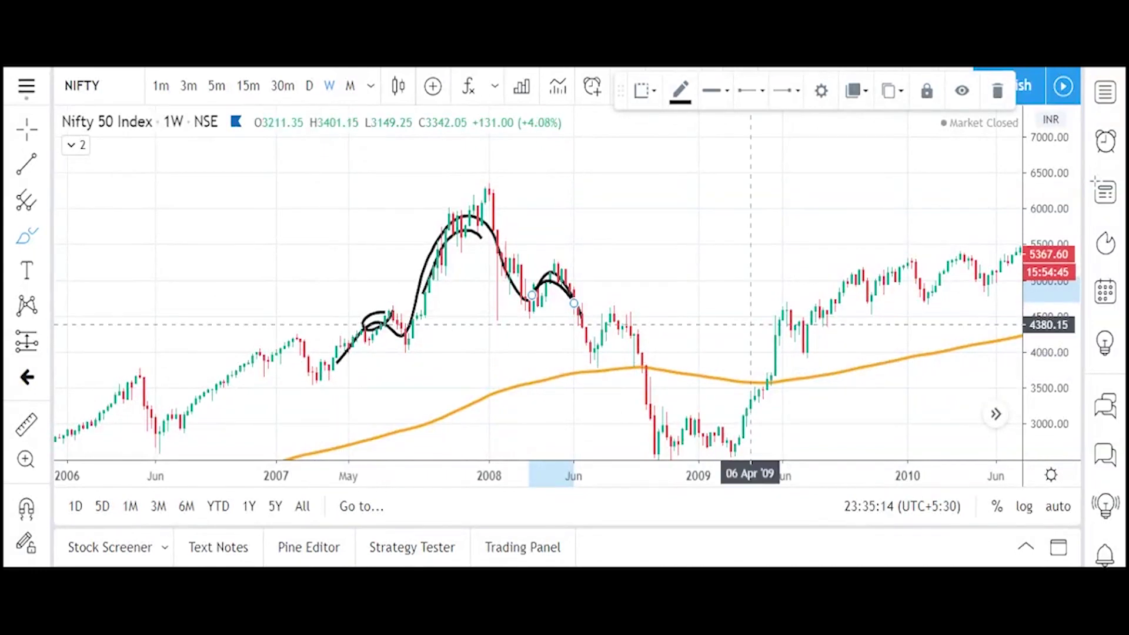
Step: Brush a rising neckline from the 2007 low and a breakdown stroke below the right shoulder
{"action": "left_click_drag", "start_coordinate": [334, 369], "coordinate": [586, 302]}
{"action": "scroll", "coordinate": [551, 318], "scroll_direction": "up", "scroll_amount": 1}
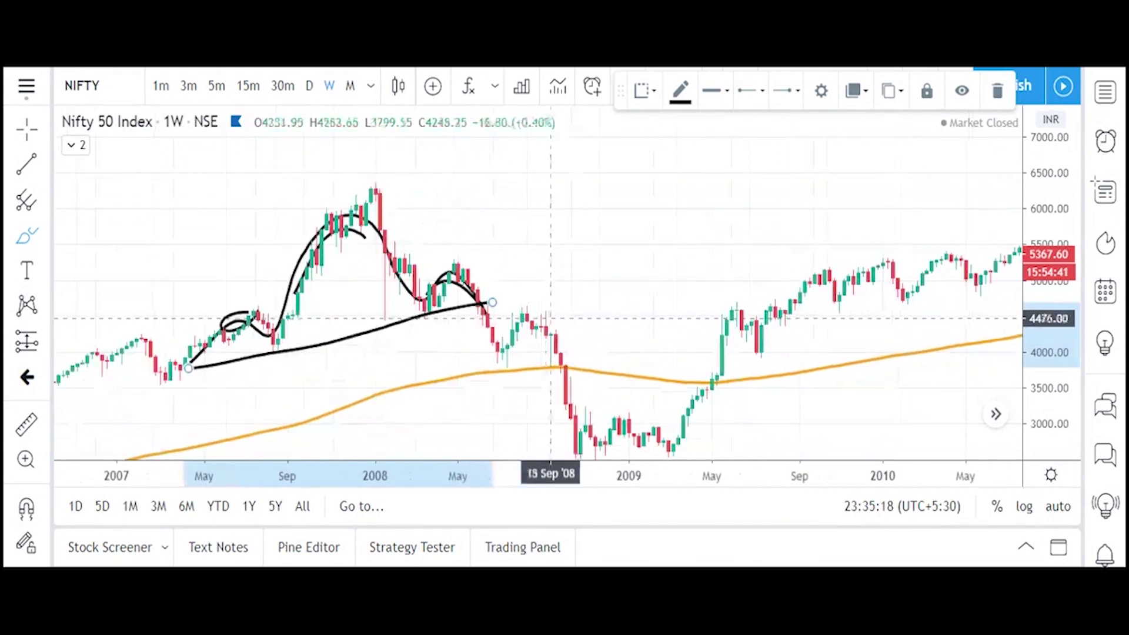
{"action": "mouse_move", "coordinate": [511, 275]}
{"action": "left_mouse_down"}
{"action": "mouse_move", "coordinate": [497, 318]}
{"action": "mouse_move", "coordinate": [474, 297]}
{"action": "mouse_move", "coordinate": [492, 341]}
{"action": "mouse_move", "coordinate": [536, 312]}
{"action": "mouse_move", "coordinate": [591, 434]}
{"action": "left_mouse_up"}
{"action": "scroll", "coordinate": [564, 433], "scroll_direction": "up", "scroll_amount": 1}
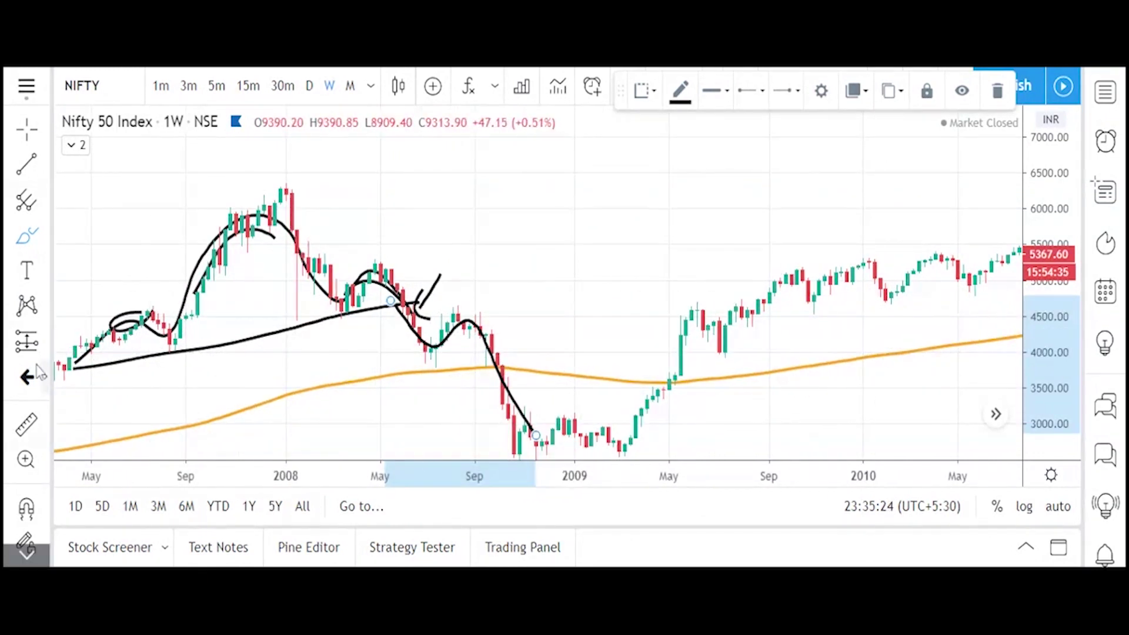
{"action": "left_click", "coordinate": [44, 345]}
Step: Measure a Price Range drop of −1725.40 (−39.39%) from just below the neckline
{"action": "left_click", "coordinate": [118, 383]}
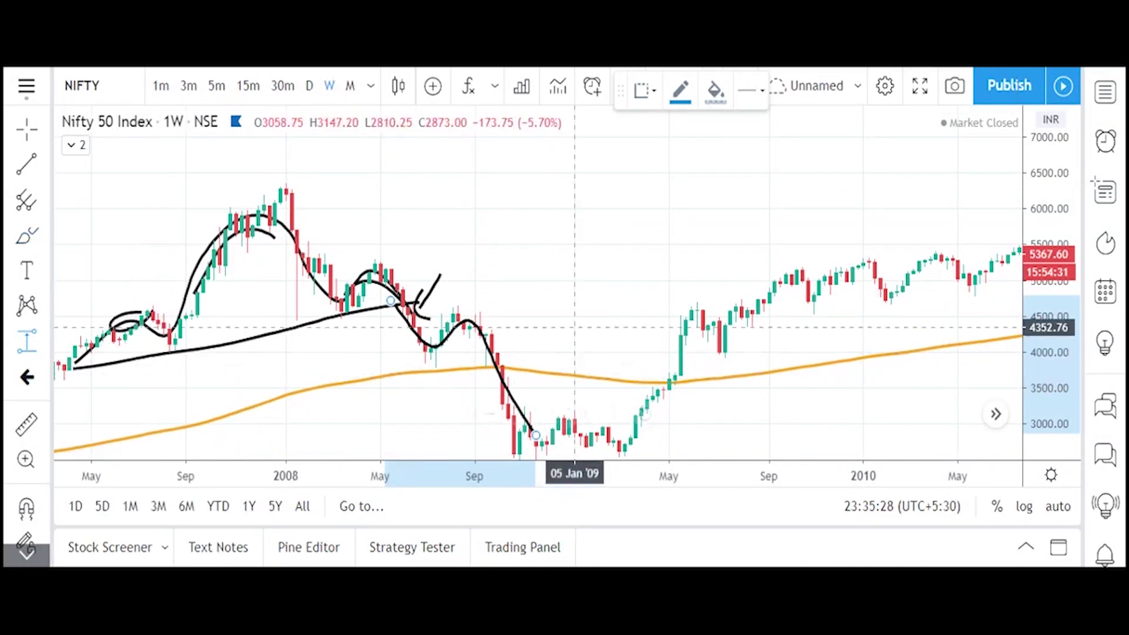
{"action": "left_click", "coordinate": [397, 324]}
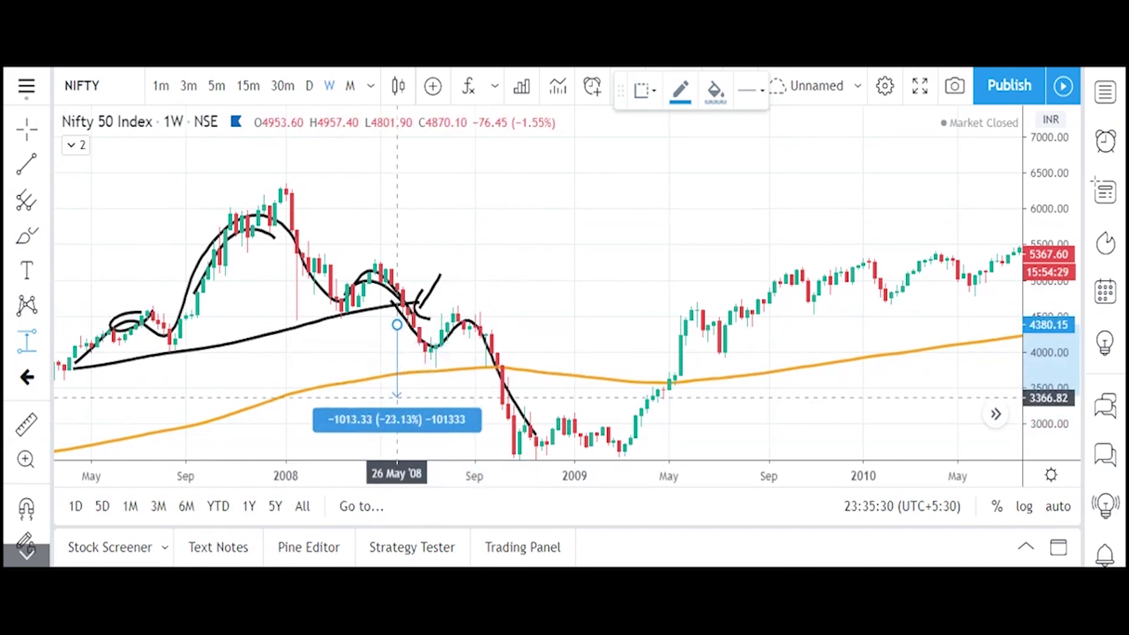
{"action": "left_click", "coordinate": [400, 449]}
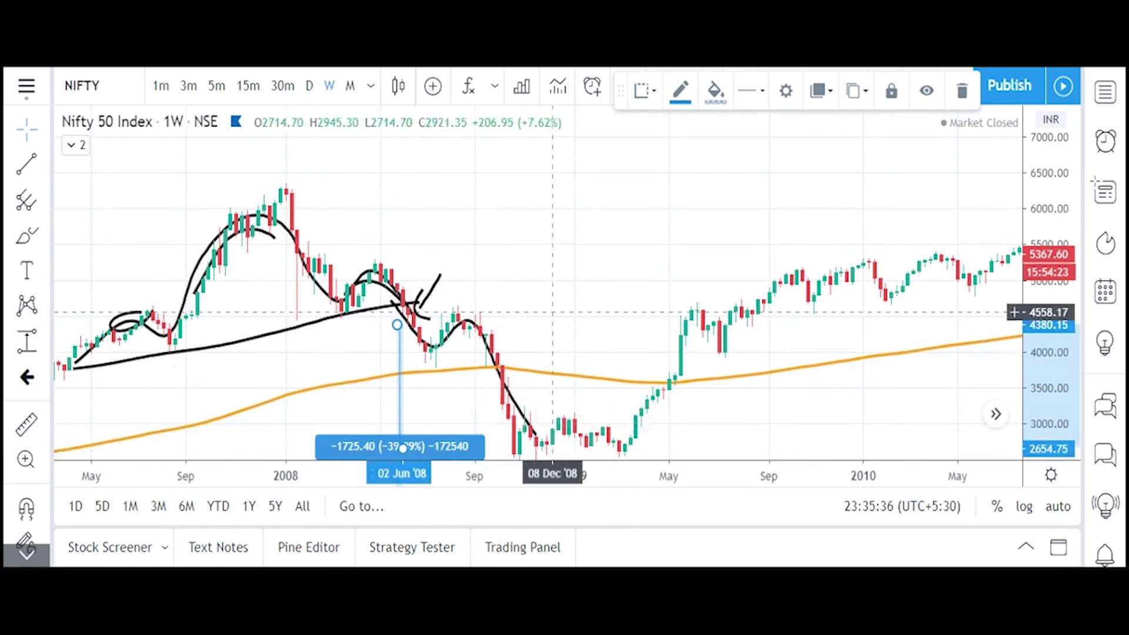
{"action": "left_click", "coordinate": [549, 310]}
Step: Brush the 2008 decline into the 2009 base, panning down to lower prices
{"action": "scroll", "coordinate": [517, 317], "scroll_direction": "down", "scroll_amount": 3}
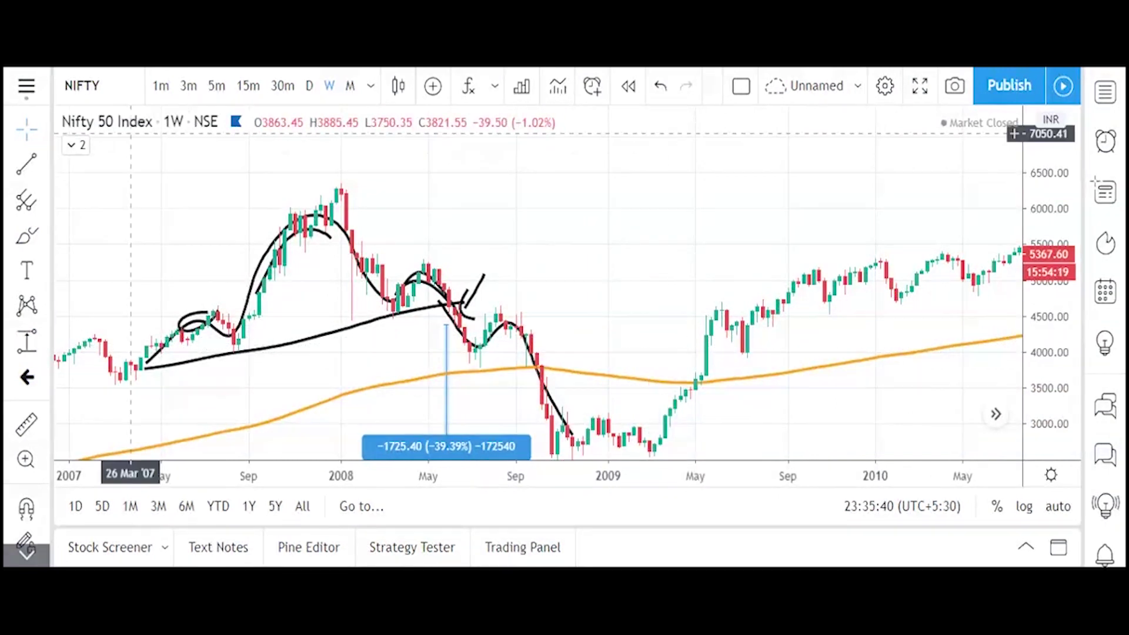
{"action": "left_click", "coordinate": [35, 135]}
{"action": "left_click_drag", "start_coordinate": [705, 236], "coordinate": [309, 312]}
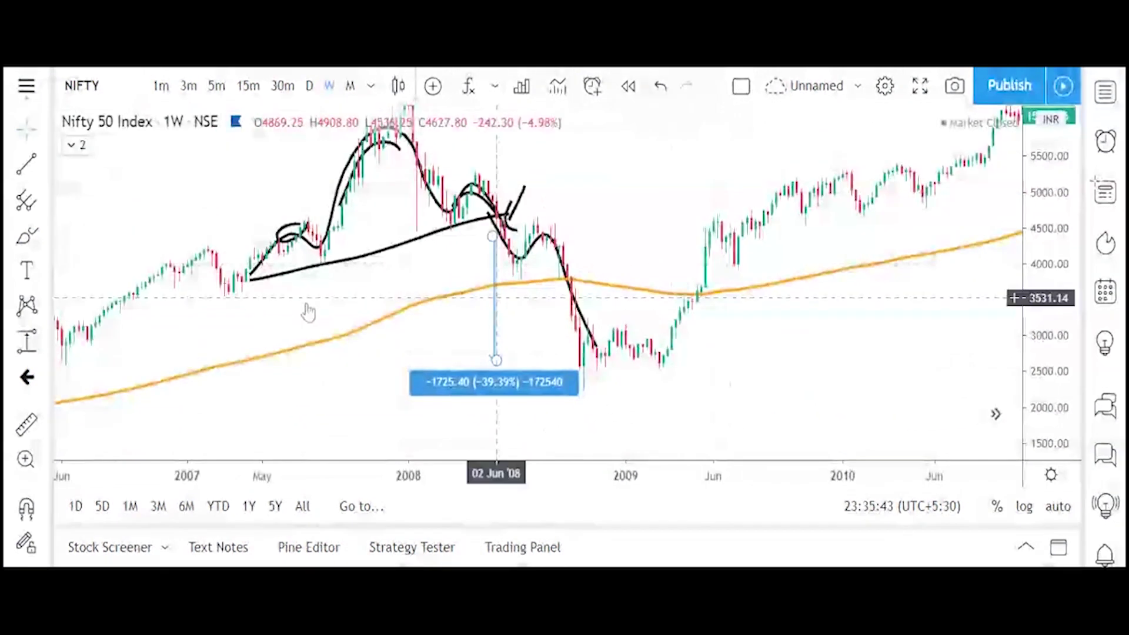
{"action": "left_click", "coordinate": [27, 235]}
{"action": "left_click_drag", "start_coordinate": [571, 298], "coordinate": [596, 352]}
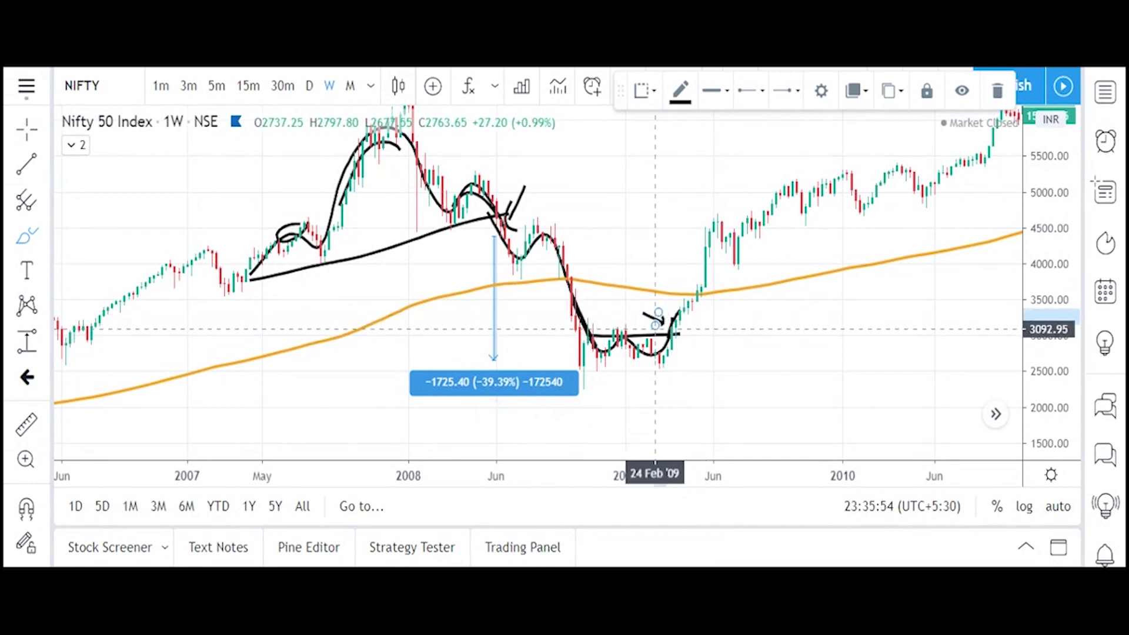
Step: Brush a 2009 base resistance line, the breakout rise, the early-2007 advance and an arc over the 2008 peak
{"action": "left_click_drag", "start_coordinate": [625, 335], "coordinate": [594, 338]}
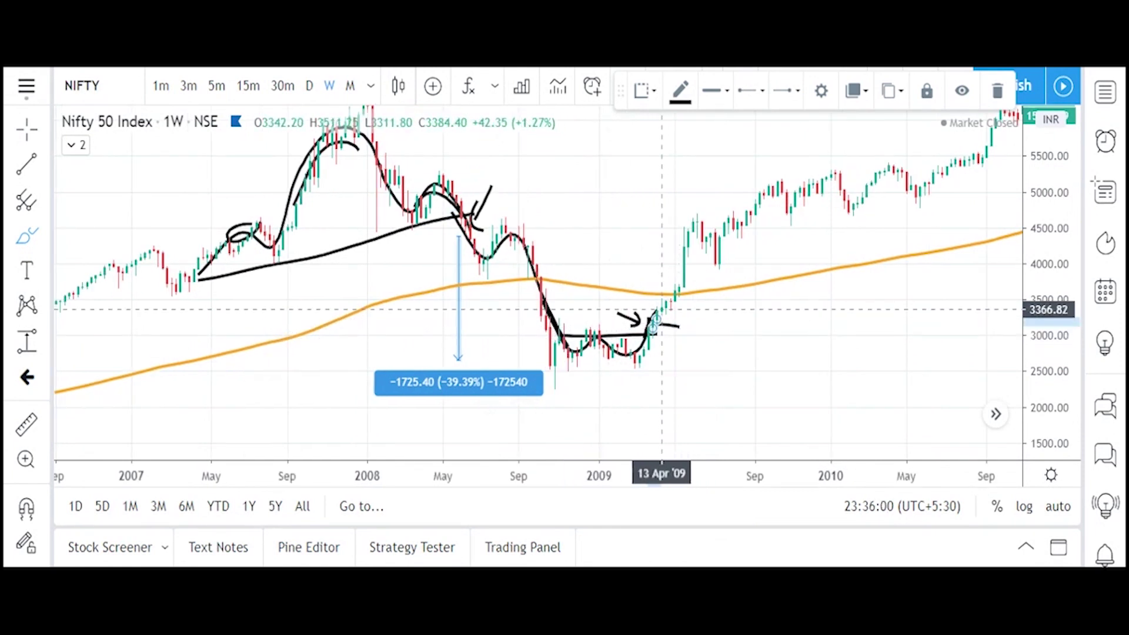
{"action": "scroll", "coordinate": [698, 303], "scroll_direction": "down", "scroll_amount": 1}
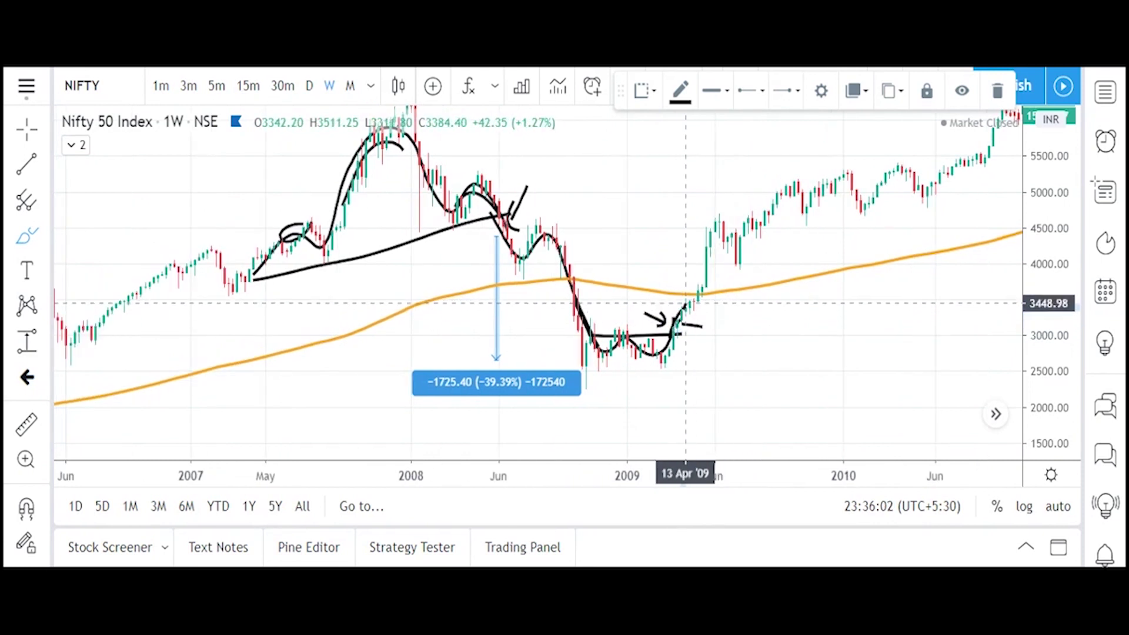
{"action": "mouse_move", "coordinate": [706, 268]}
{"action": "left_mouse_down"}
{"action": "mouse_move", "coordinate": [708, 227]}
{"action": "mouse_move", "coordinate": [728, 223]}
{"action": "left_mouse_up"}
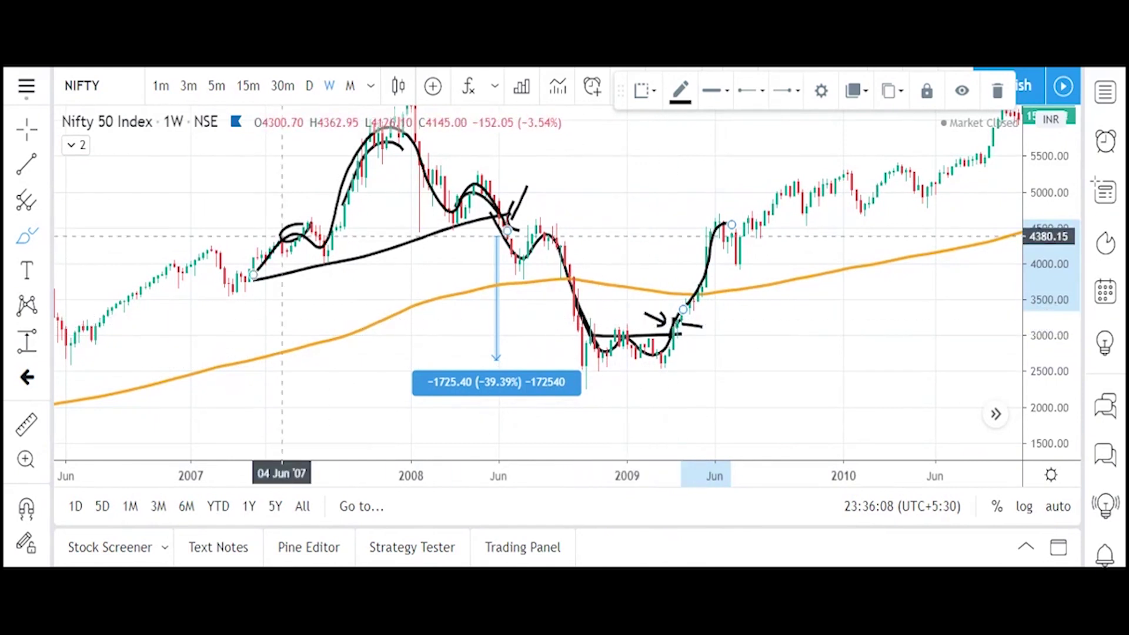
{"action": "mouse_move", "coordinate": [111, 309]}
{"action": "left_mouse_down"}
{"action": "mouse_move", "coordinate": [151, 285]}
{"action": "mouse_move", "coordinate": [258, 268]}
{"action": "left_mouse_up"}
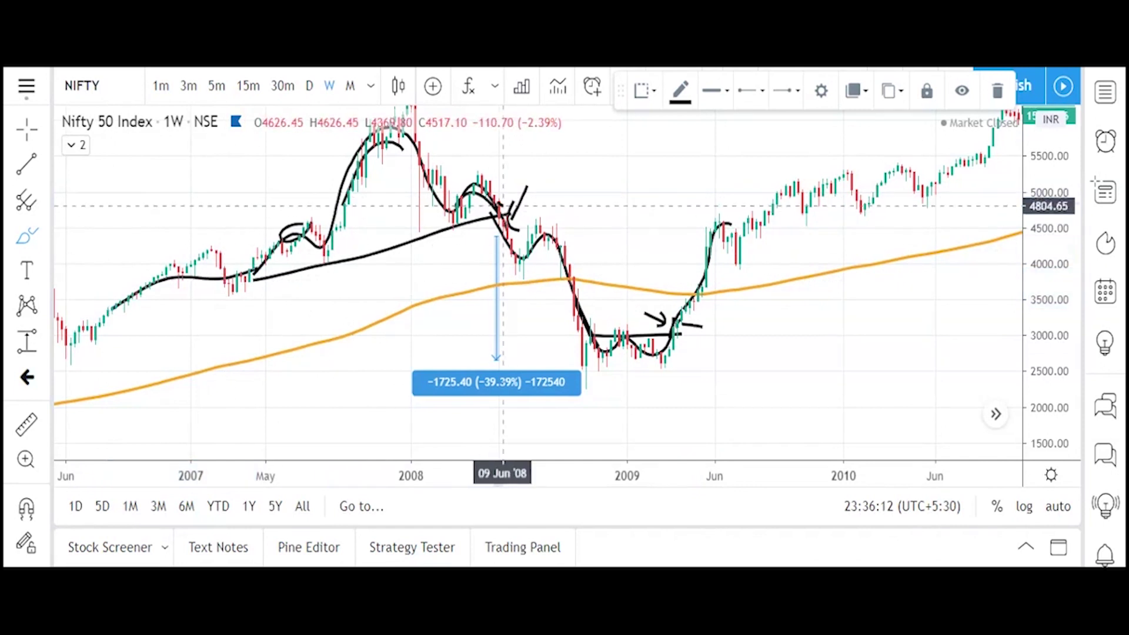
{"action": "mouse_move", "coordinate": [472, 183]}
{"action": "left_mouse_down"}
{"action": "mouse_move", "coordinate": [415, 149]}
{"action": "mouse_move", "coordinate": [314, 242]}
{"action": "mouse_move", "coordinate": [486, 189]}
{"action": "left_mouse_up"}
{"action": "scroll", "coordinate": [522, 269], "scroll_direction": "up", "scroll_amount": 1}
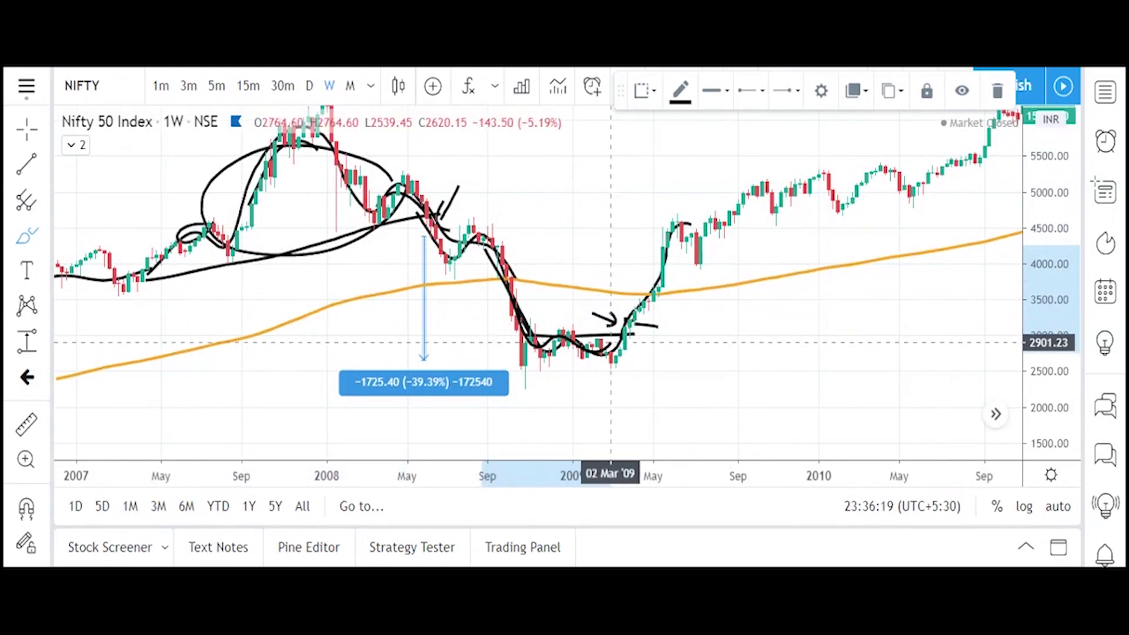
{"action": "scroll", "coordinate": [676, 325], "scroll_direction": "up", "scroll_amount": 1}
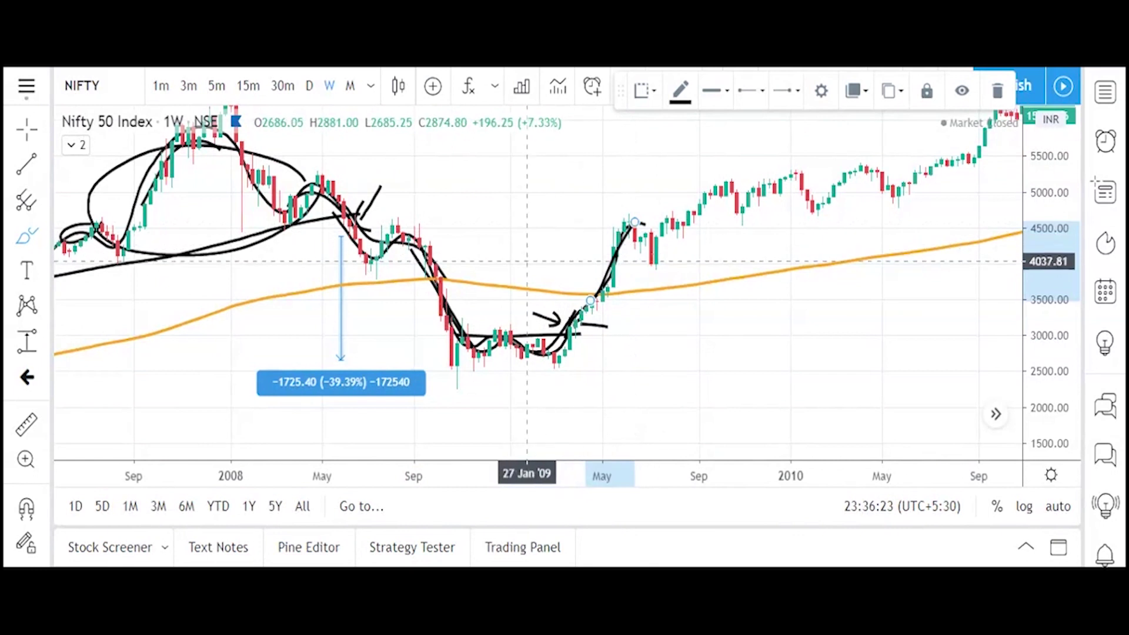
{"action": "scroll", "coordinate": [576, 263], "scroll_direction": "down", "scroll_amount": 1}
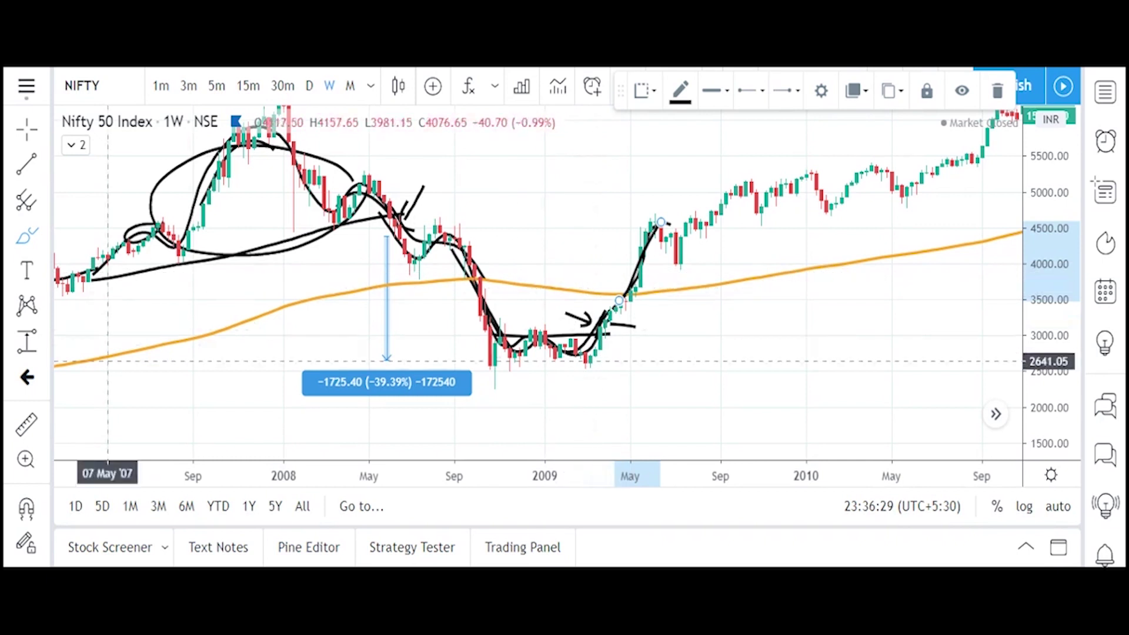
Step: Measure a Price Range rise of 1848.64 (58.99%) from the 2009 breakout near 3134 to 4982.67
{"action": "left_click", "coordinate": [26, 342]}
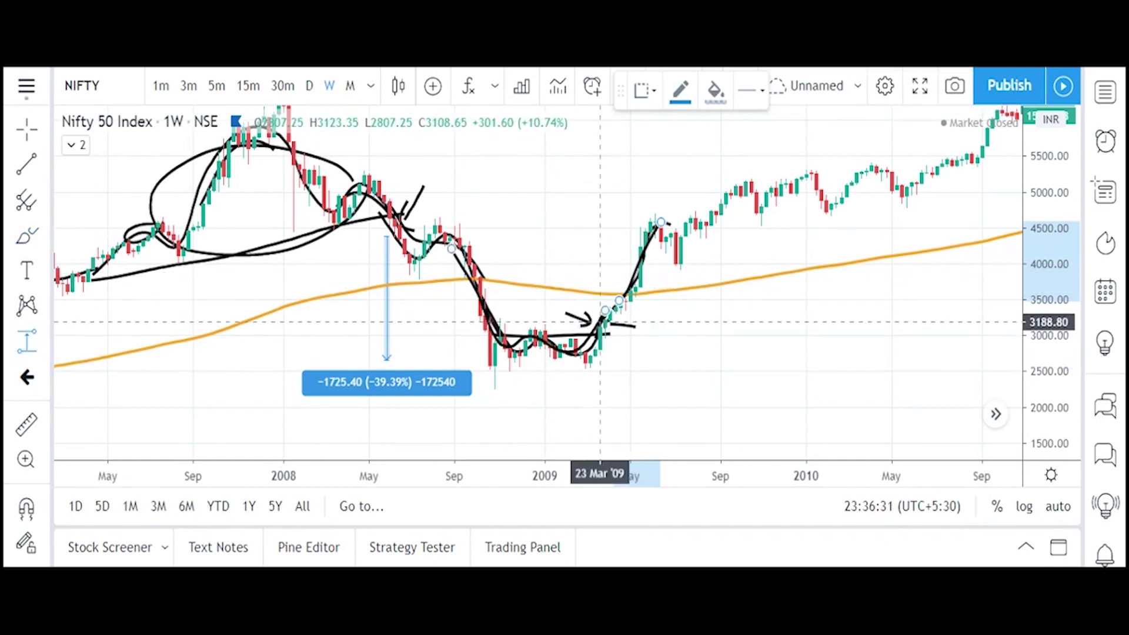
{"action": "left_click", "coordinate": [621, 325]}
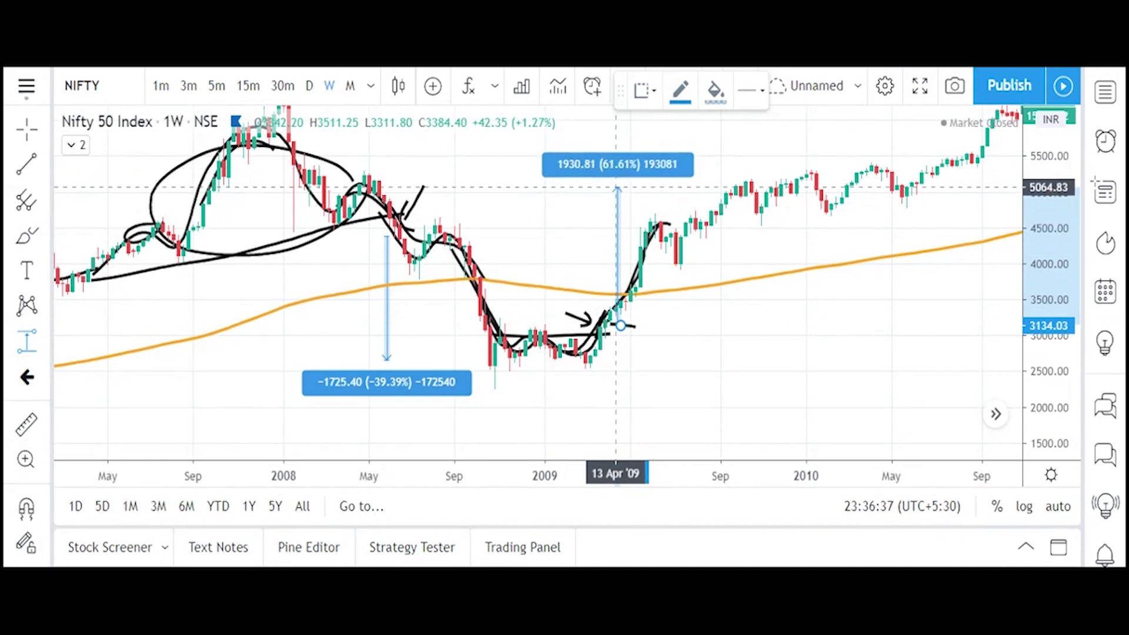
{"action": "left_click", "coordinate": [620, 193]}
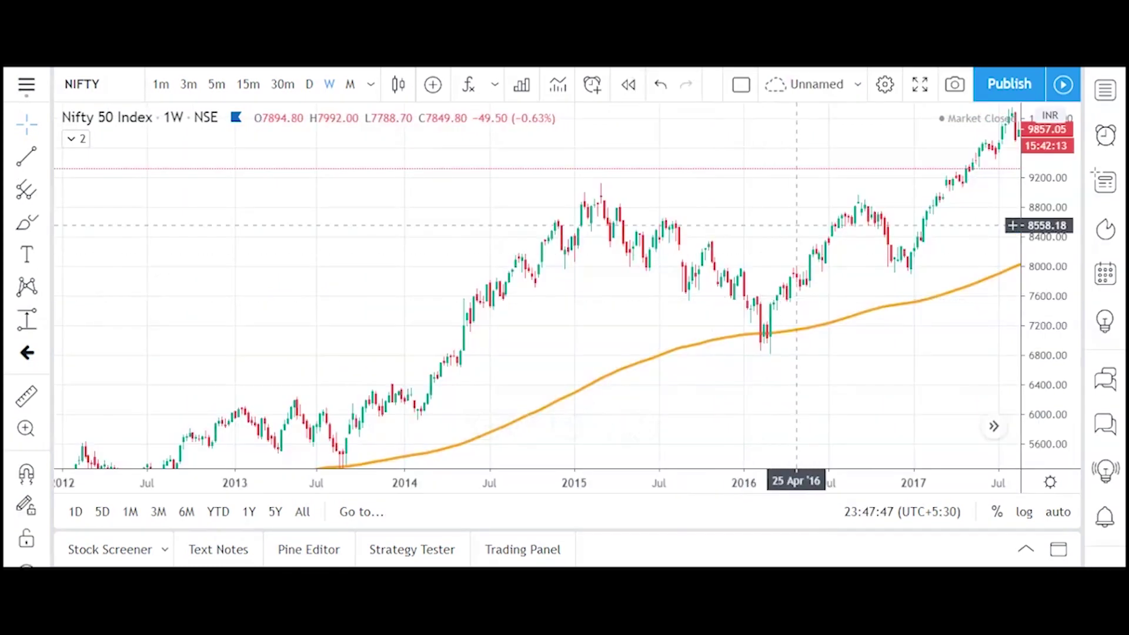
Step: Brush a curve over the 2014–2015 Nifty peaks and start a trend-line neckline at 13 Oct '14
{"action": "scroll", "coordinate": [641, 294], "scroll_direction": "up", "scroll_amount": 3}
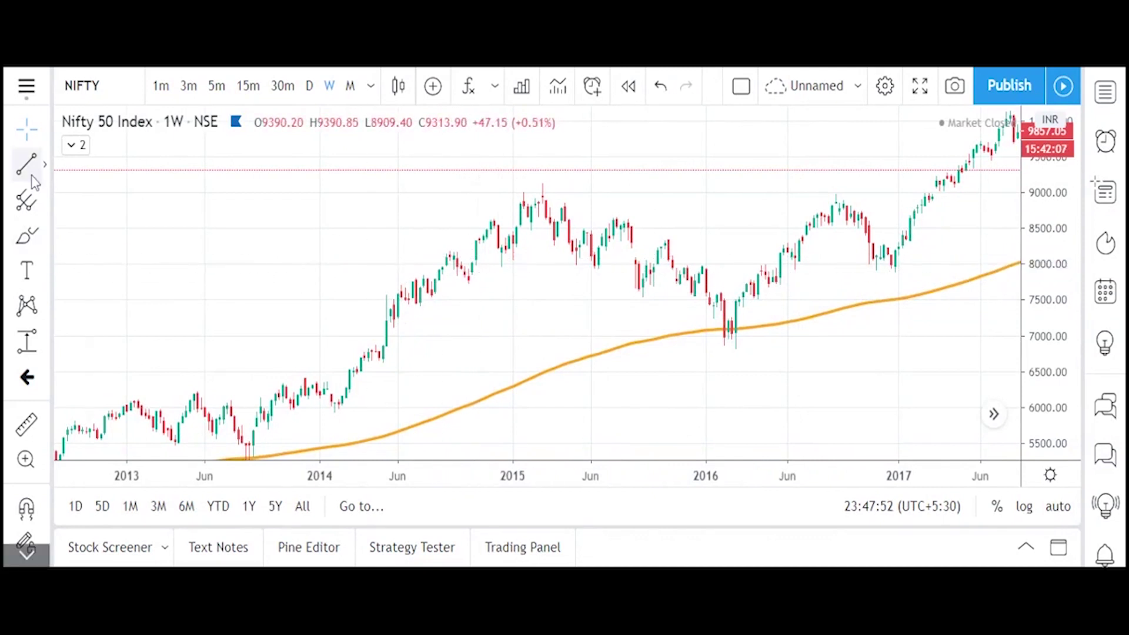
{"action": "left_click", "coordinate": [29, 241]}
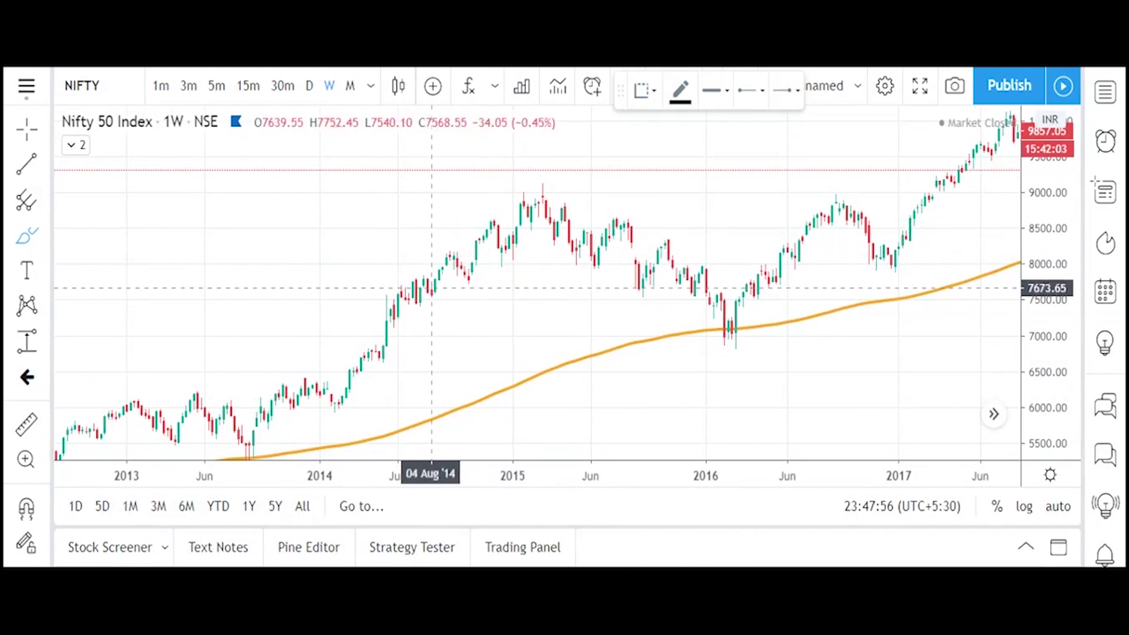
{"action": "mouse_move", "coordinate": [436, 263]}
{"action": "left_mouse_down"}
{"action": "mouse_move", "coordinate": [472, 251]}
{"action": "mouse_move", "coordinate": [479, 221]}
{"action": "mouse_move", "coordinate": [509, 244]}
{"action": "mouse_move", "coordinate": [541, 195]}
{"action": "mouse_move", "coordinate": [589, 255]}
{"action": "mouse_move", "coordinate": [613, 227]}
{"action": "mouse_move", "coordinate": [643, 268]}
{"action": "left_mouse_up"}
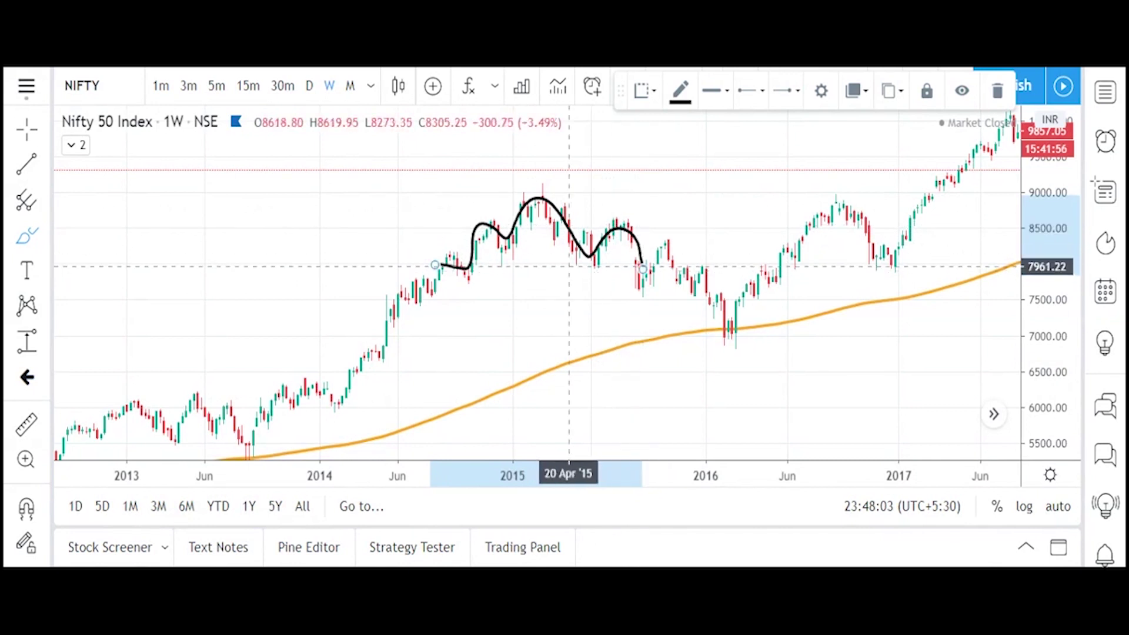
{"action": "left_click", "coordinate": [23, 170]}
{"action": "left_click", "coordinate": [468, 246]}
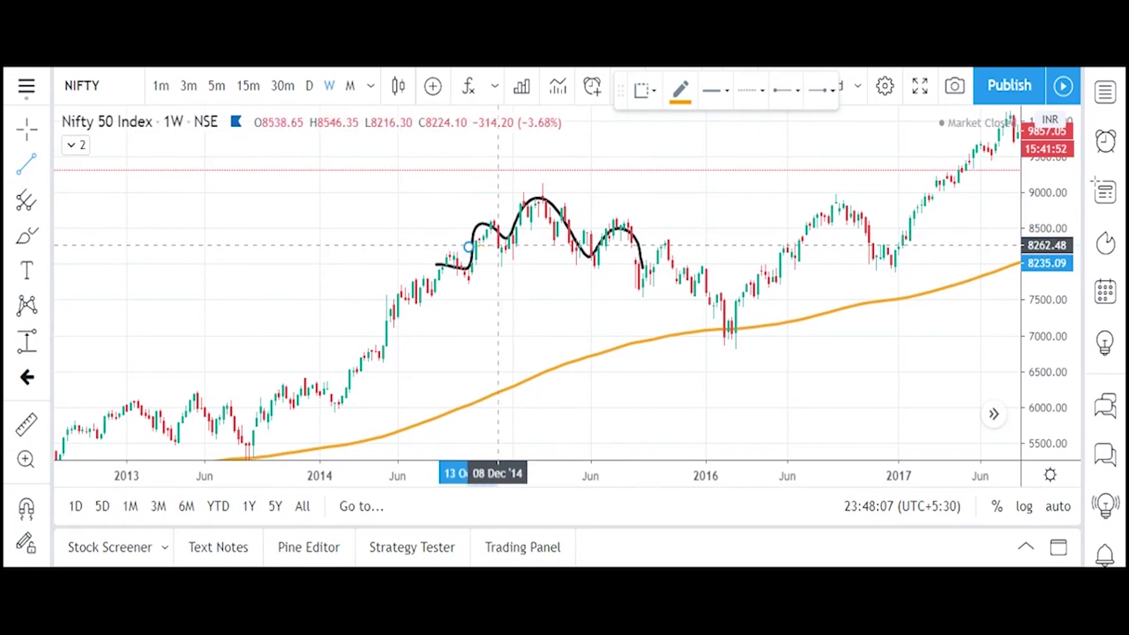
Step: Finish the dotted neckline at 14 Sep '15 and undo the stray freehand stroke
{"action": "left_click", "coordinate": [646, 266]}
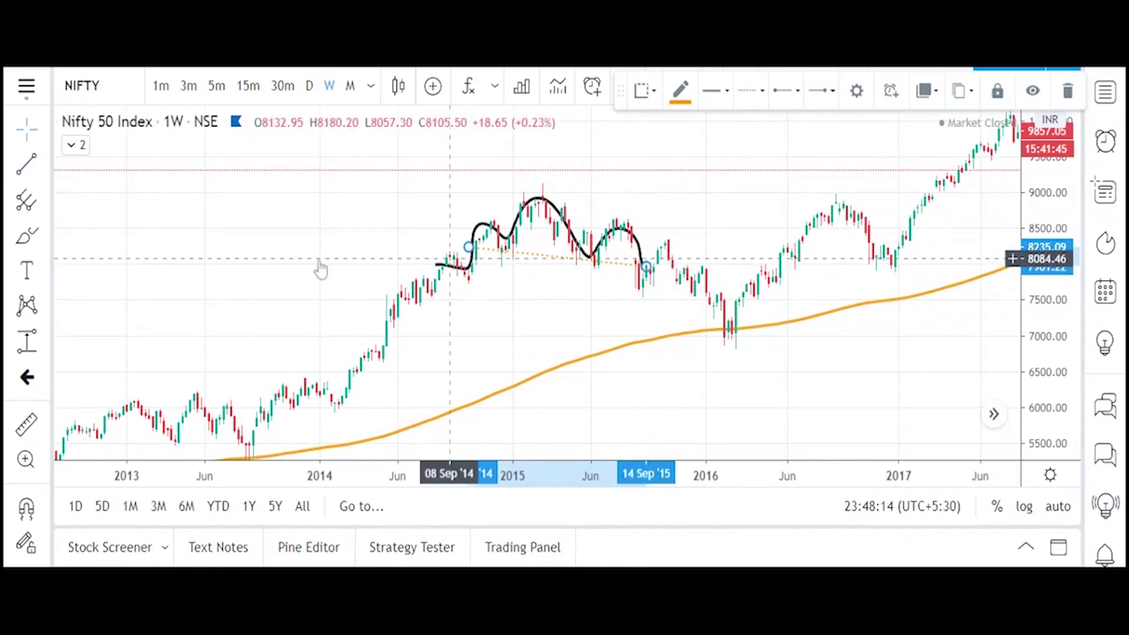
{"action": "left_click", "coordinate": [26, 237]}
{"action": "mouse_move", "coordinate": [185, 252]}
{"action": "left_mouse_down"}
{"action": "mouse_move", "coordinate": [182, 233]}
{"action": "mouse_move", "coordinate": [223, 233]}
{"action": "mouse_move", "coordinate": [232, 191]}
{"action": "mouse_move", "coordinate": [262, 210]}
{"action": "mouse_move", "coordinate": [308, 201]}
{"action": "mouse_move", "coordinate": [353, 269]}
{"action": "left_mouse_up"}
{"action": "key", "text": "ctrl+z"}
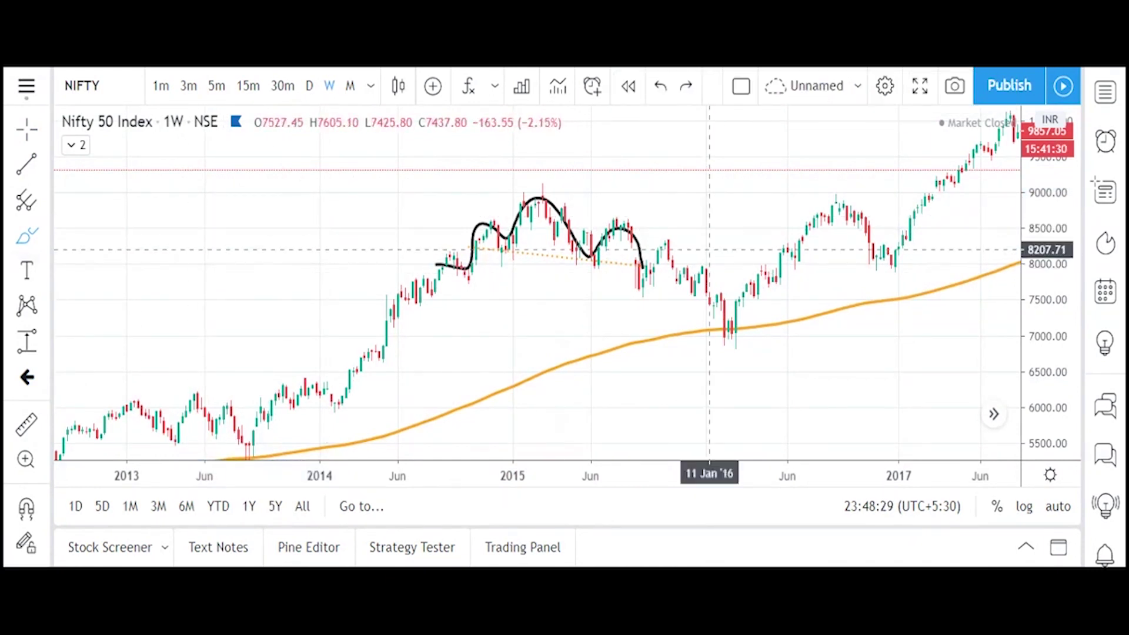
Step: Brush the breakdown stroke from the 2015 neckline down to the early-2016 low
{"action": "left_click", "coordinate": [45, 235]}
{"action": "mouse_move", "coordinate": [660, 261]}
{"action": "left_mouse_down"}
{"action": "mouse_move", "coordinate": [686, 254]}
{"action": "mouse_move", "coordinate": [676, 259]}
{"action": "mouse_move", "coordinate": [731, 322]}
{"action": "mouse_move", "coordinate": [768, 333]}
{"action": "left_mouse_up"}
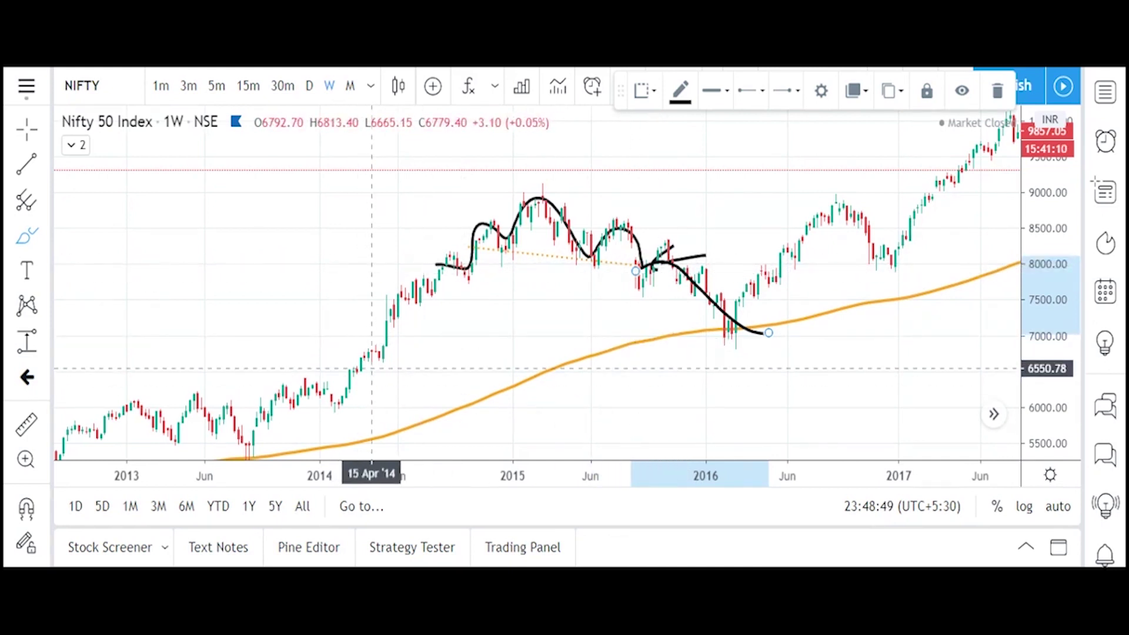
{"action": "scroll", "coordinate": [617, 289], "scroll_direction": "down", "scroll_amount": 1}
{"action": "scroll", "coordinate": [670, 297], "scroll_direction": "up", "scroll_amount": 1}
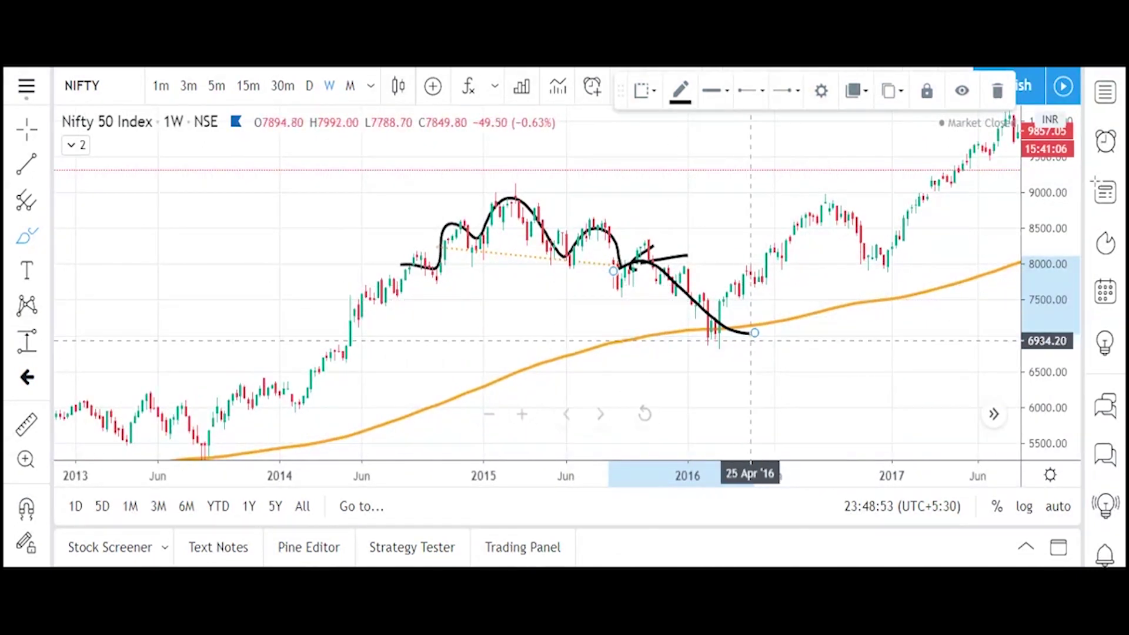
{"action": "scroll", "coordinate": [723, 294], "scroll_direction": "down", "scroll_amount": 1}
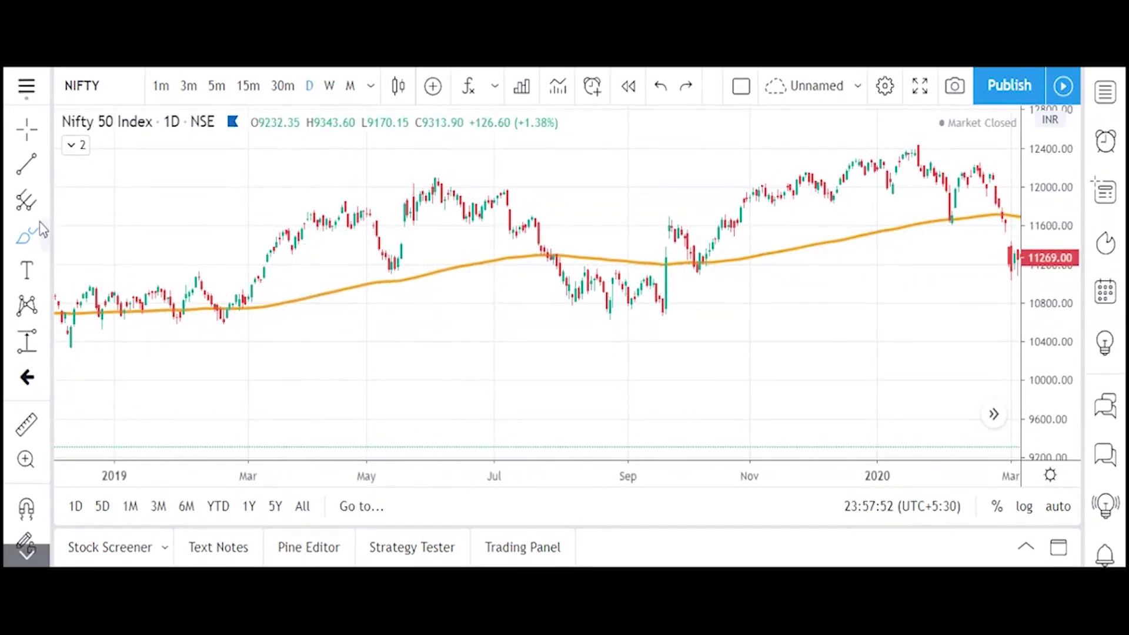
Step: Brush the March–May 2019 rally and add a dashed trend line from 27 Mar to 13 May '19
{"action": "left_click", "coordinate": [29, 240]}
{"action": "mouse_move", "coordinate": [255, 278]}
{"action": "left_mouse_down"}
{"action": "mouse_move", "coordinate": [314, 219]}
{"action": "mouse_move", "coordinate": [323, 230]}
{"action": "mouse_move", "coordinate": [340, 198]}
{"action": "mouse_move", "coordinate": [353, 223]}
{"action": "mouse_move", "coordinate": [357, 211]}
{"action": "mouse_move", "coordinate": [373, 223]}
{"action": "left_mouse_up"}
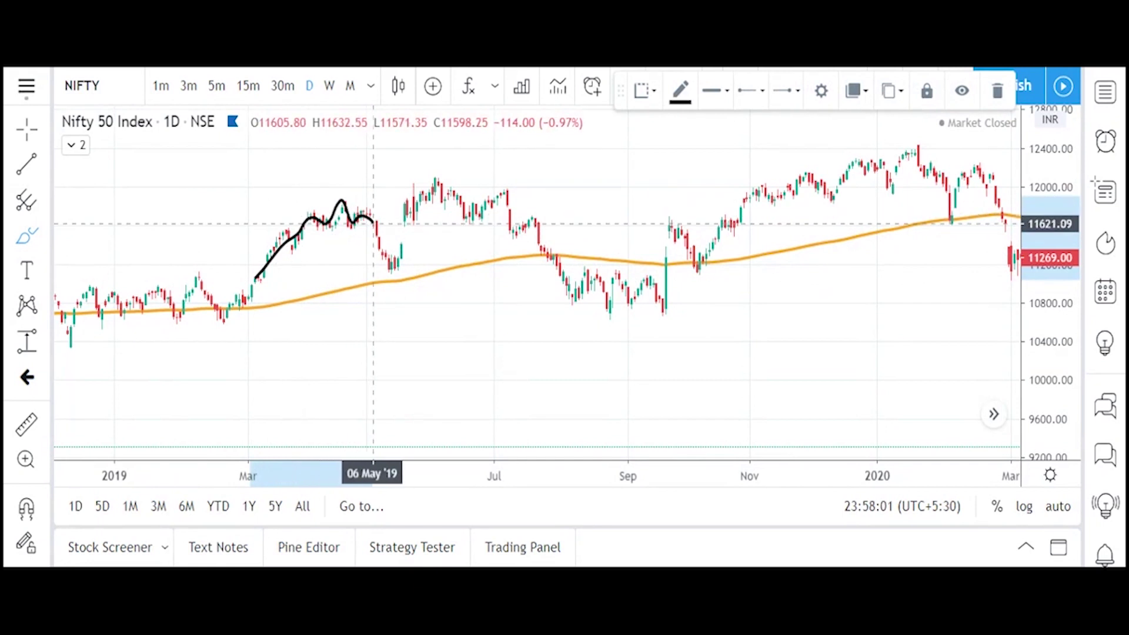
{"action": "left_click", "coordinate": [26, 163]}
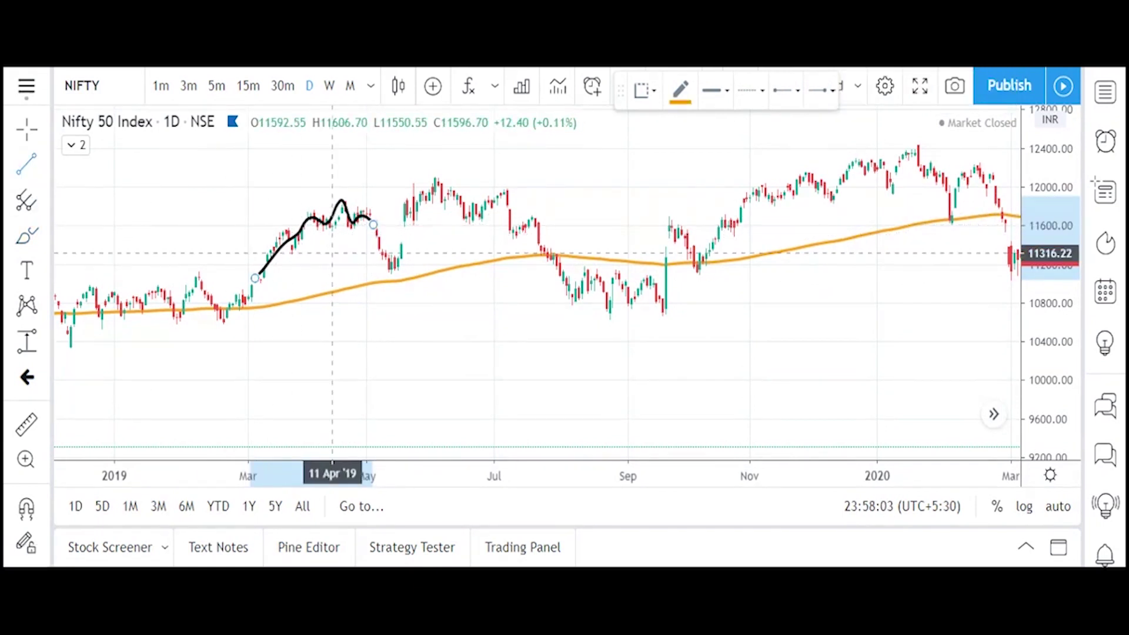
{"action": "left_click", "coordinate": [298, 226]}
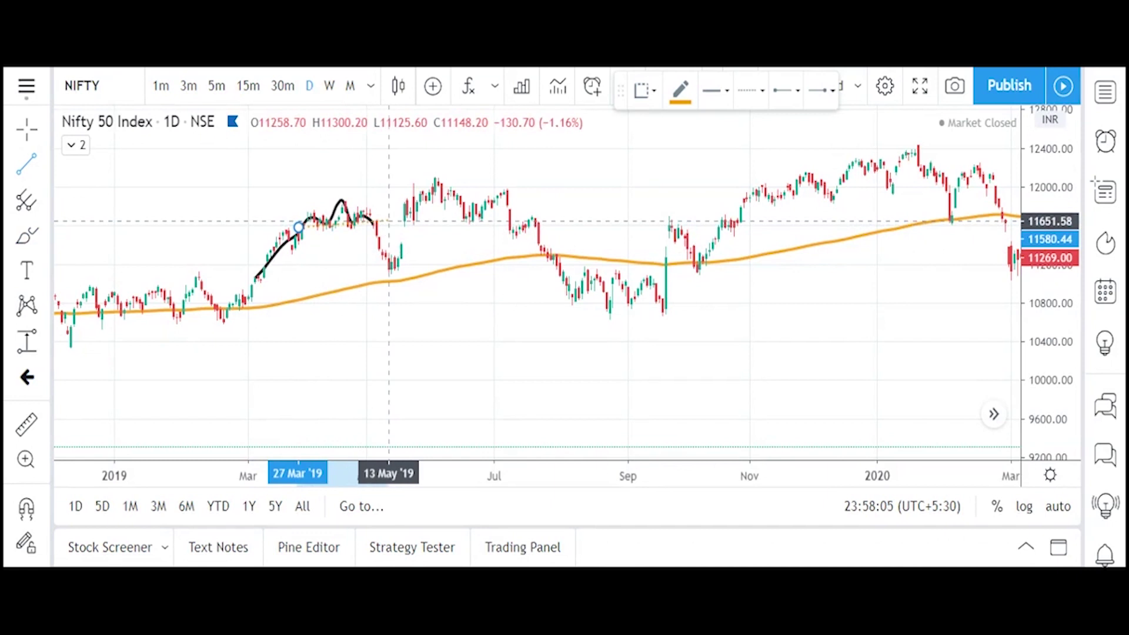
{"action": "left_click", "coordinate": [389, 224]}
{"action": "left_click", "coordinate": [760, 106]}
{"action": "left_click", "coordinate": [831, 143]}
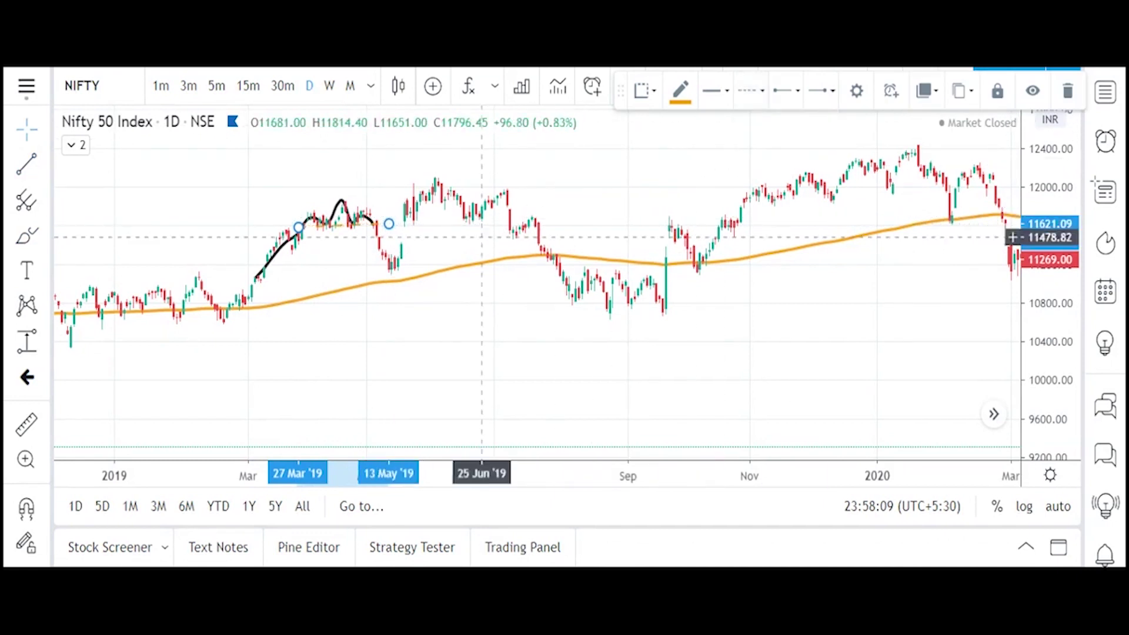
Step: Brush the pullback from the May 2019 top into the mid-May low
{"action": "left_click", "coordinate": [27, 235]}
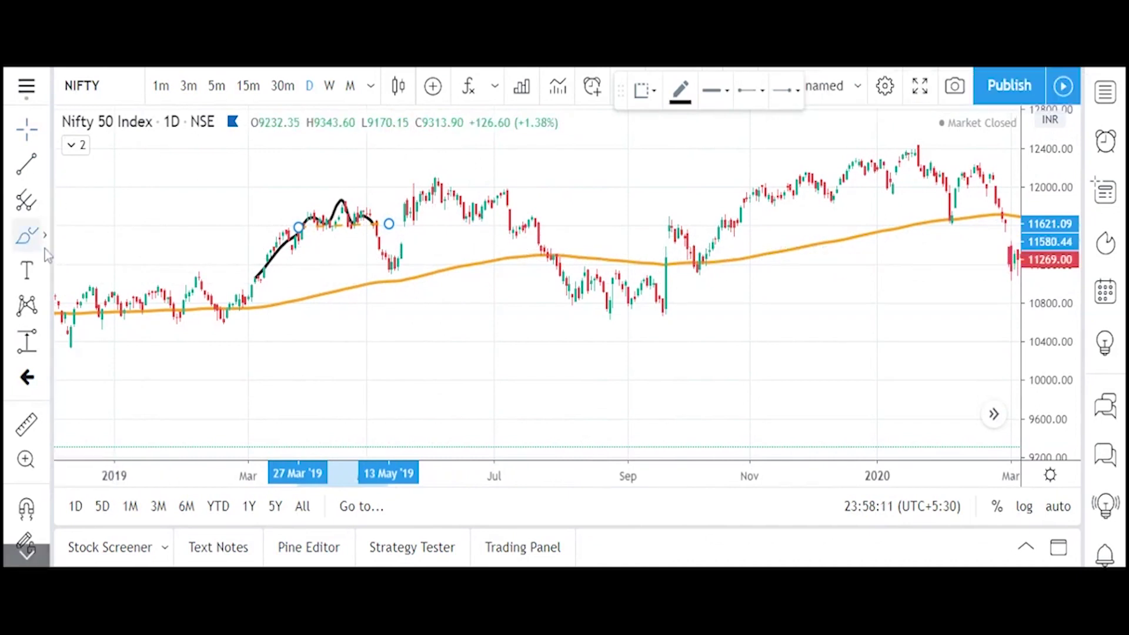
{"action": "left_click_drag", "start_coordinate": [378, 226], "coordinate": [410, 271]}
{"action": "scroll", "coordinate": [423, 267], "scroll_direction": "up", "scroll_amount": 1}
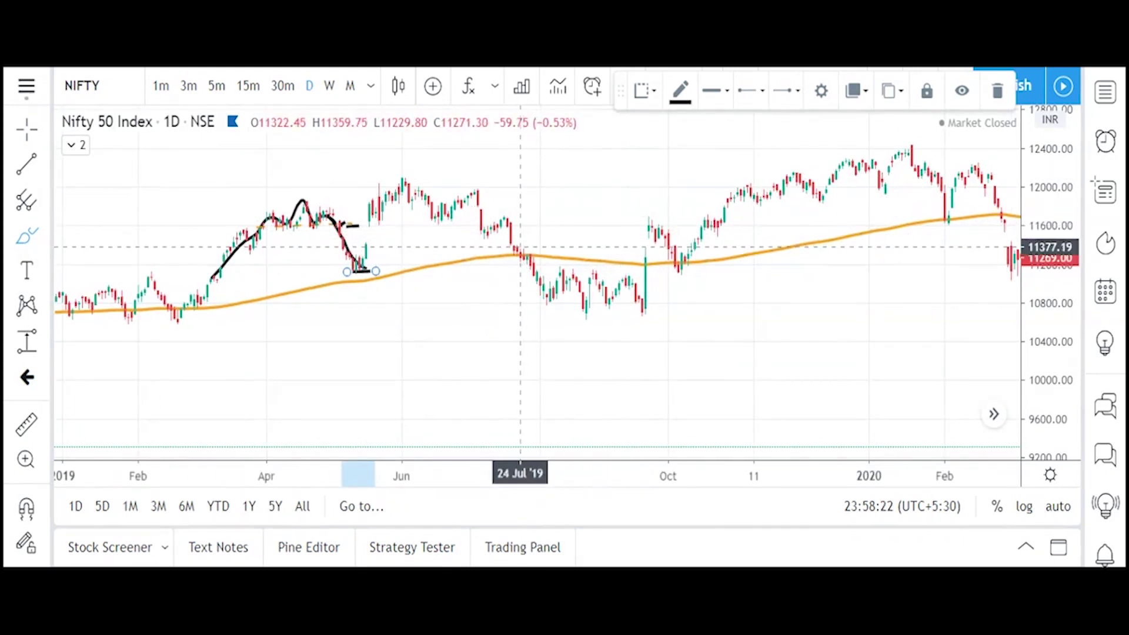
Step: Brush the late-July decline plus support and resistance lines along the August 2019 lows and highs
{"action": "mouse_move", "coordinate": [526, 259]}
{"action": "left_mouse_down"}
{"action": "mouse_move", "coordinate": [538, 281]}
{"action": "mouse_move", "coordinate": [558, 294]}
{"action": "mouse_move", "coordinate": [575, 285]}
{"action": "mouse_move", "coordinate": [589, 310]}
{"action": "mouse_move", "coordinate": [595, 287]}
{"action": "mouse_move", "coordinate": [612, 306]}
{"action": "mouse_move", "coordinate": [647, 302]}
{"action": "mouse_move", "coordinate": [651, 272]}
{"action": "left_mouse_up"}
{"action": "left_click_drag", "start_coordinate": [558, 308], "coordinate": [664, 305]}
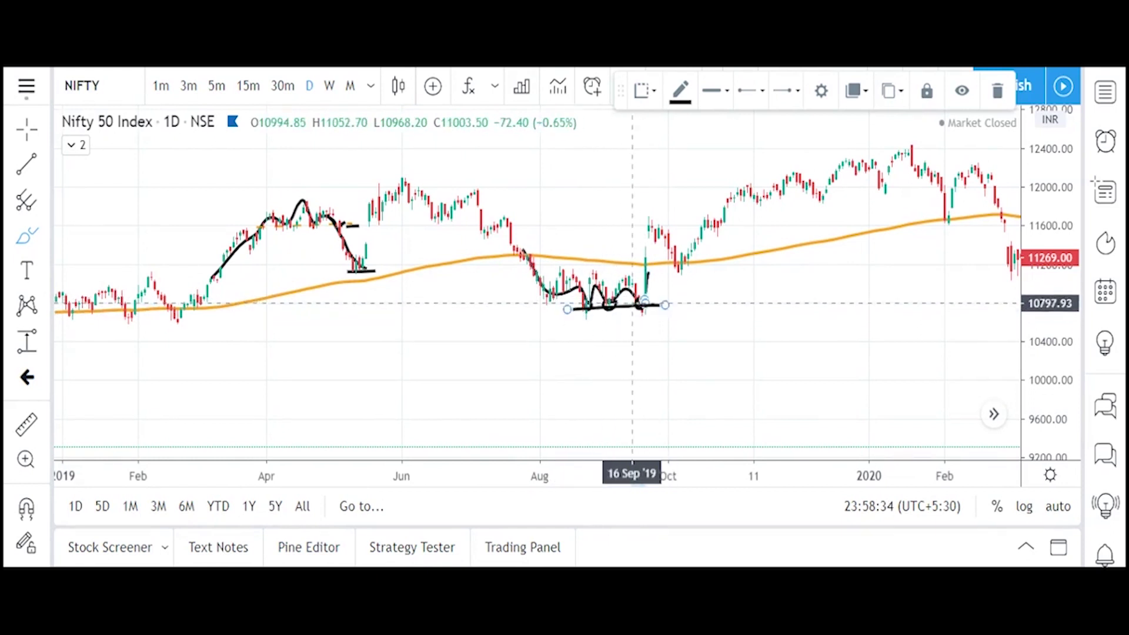
{"action": "left_click_drag", "start_coordinate": [563, 274], "coordinate": [642, 273]}
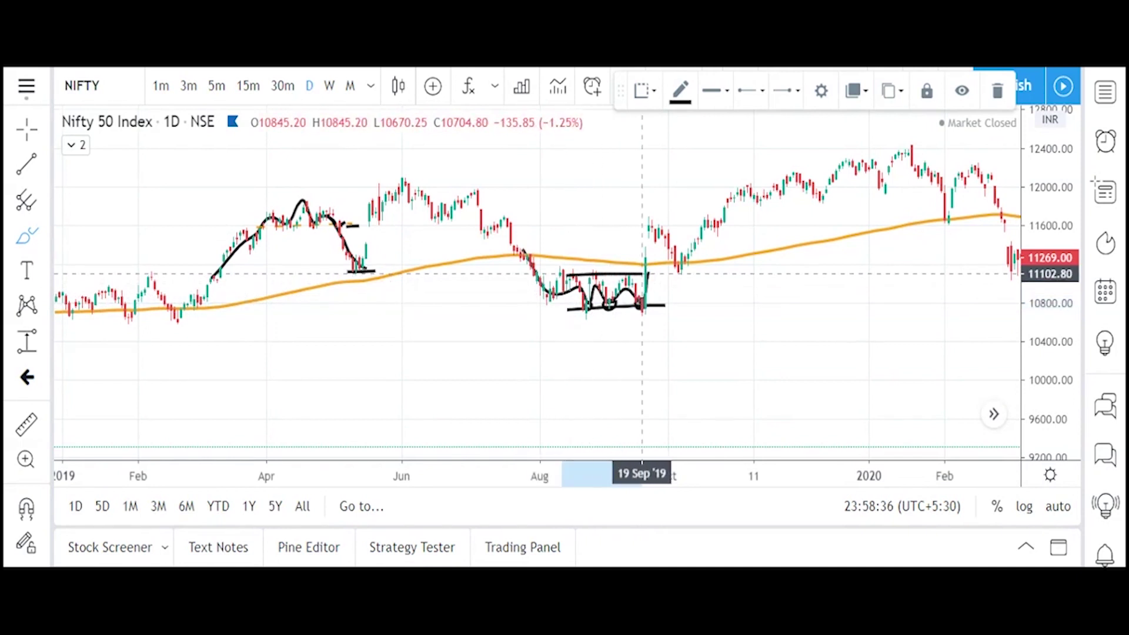
{"action": "scroll", "coordinate": [645, 279], "scroll_direction": "up", "scroll_amount": 2}
{"action": "scroll", "coordinate": [465, 289], "scroll_direction": "up", "scroll_amount": 2}
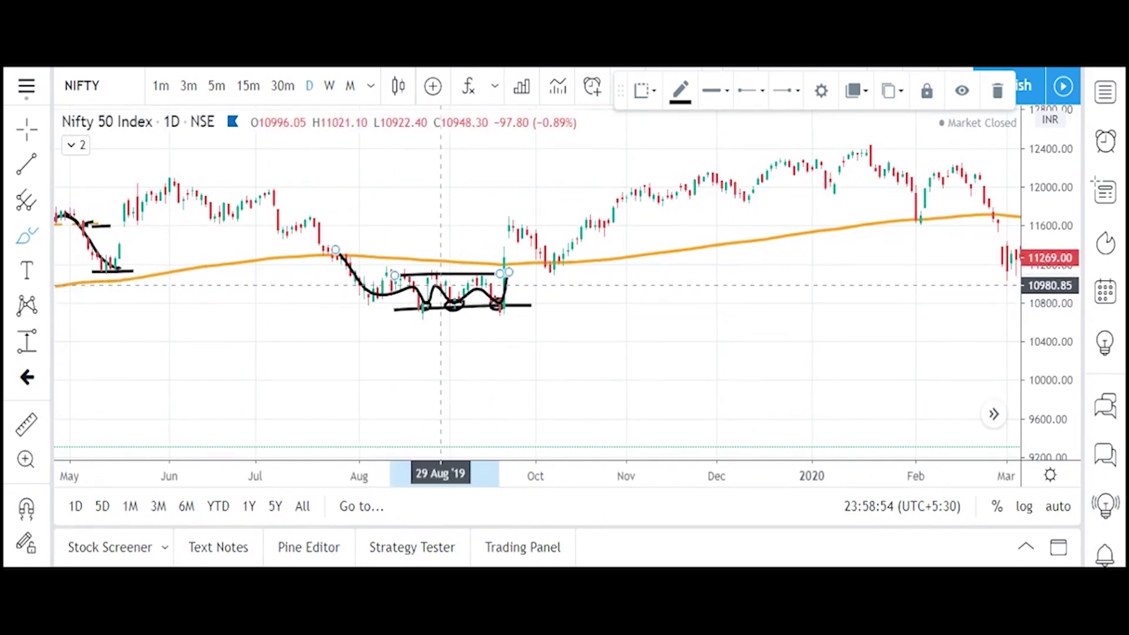
{"action": "scroll", "coordinate": [440, 287], "scroll_direction": "down", "scroll_amount": 2}
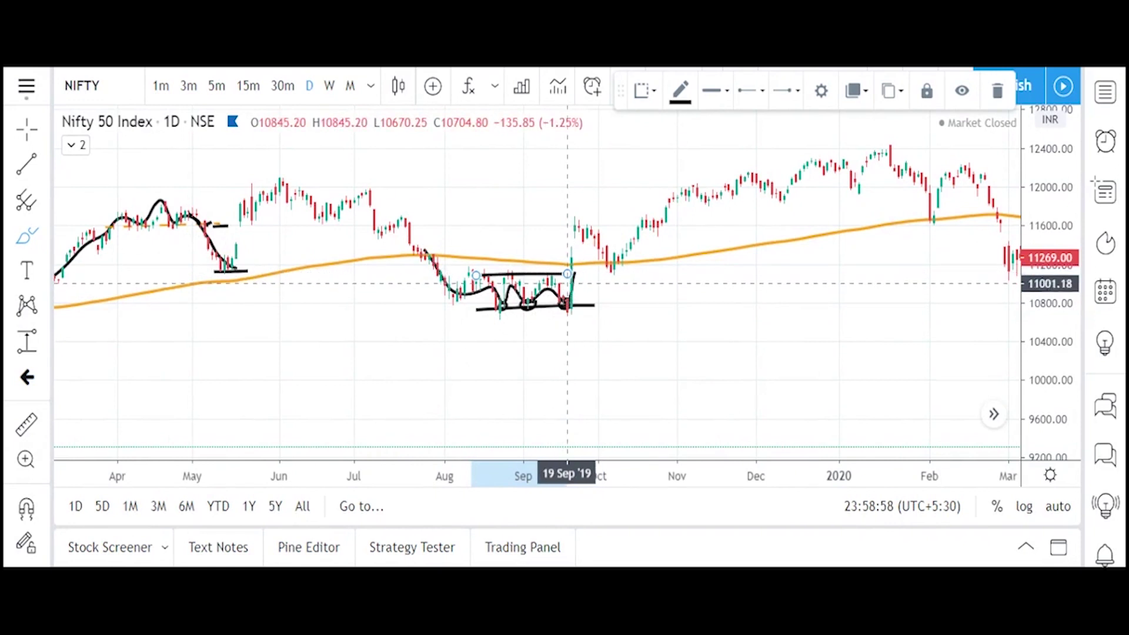
Step: Brush a curve into the range, circle the Aug–Sep consolidation and trace the rally into November
{"action": "mouse_move", "coordinate": [331, 204]}
{"action": "left_mouse_down"}
{"action": "mouse_move", "coordinate": [381, 211]}
{"action": "mouse_move", "coordinate": [429, 254]}
{"action": "mouse_move", "coordinate": [582, 282]}
{"action": "mouse_move", "coordinate": [559, 284]}
{"action": "mouse_move", "coordinate": [549, 252]}
{"action": "mouse_move", "coordinate": [445, 280]}
{"action": "mouse_move", "coordinate": [567, 330]}
{"action": "left_mouse_up"}
{"action": "left_click_drag", "start_coordinate": [575, 275], "coordinate": [586, 215]}
{"action": "scroll", "coordinate": [441, 265], "scroll_direction": "up", "scroll_amount": 3}
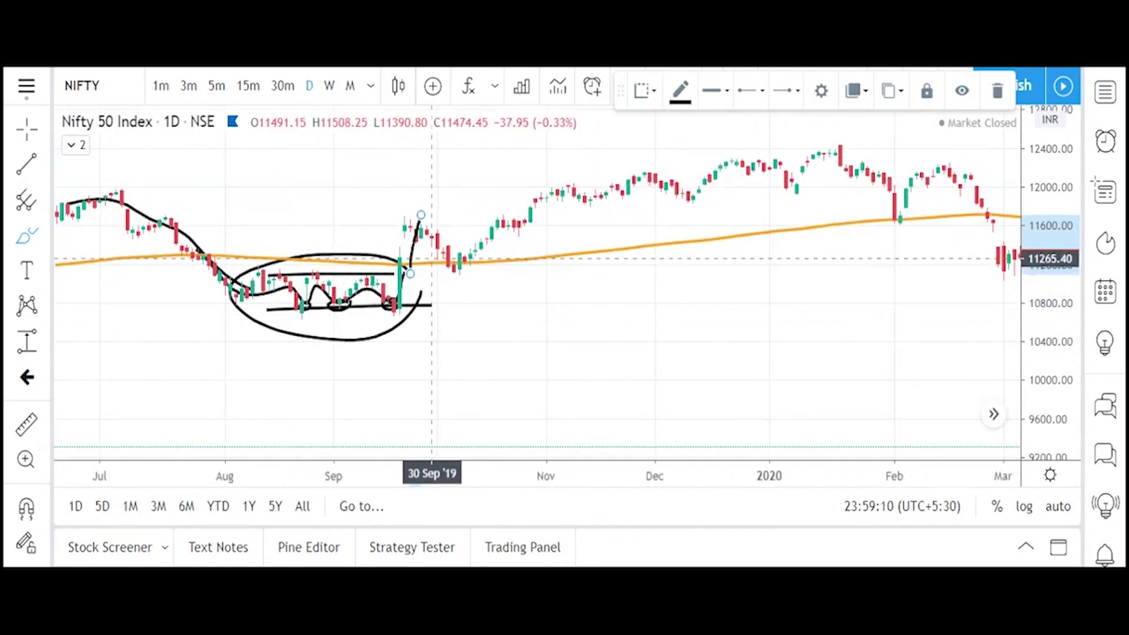
{"action": "mouse_move", "coordinate": [421, 216]}
{"action": "left_mouse_down"}
{"action": "mouse_move", "coordinate": [467, 256]}
{"action": "mouse_move", "coordinate": [560, 193]}
{"action": "mouse_move", "coordinate": [618, 179]}
{"action": "left_mouse_up"}
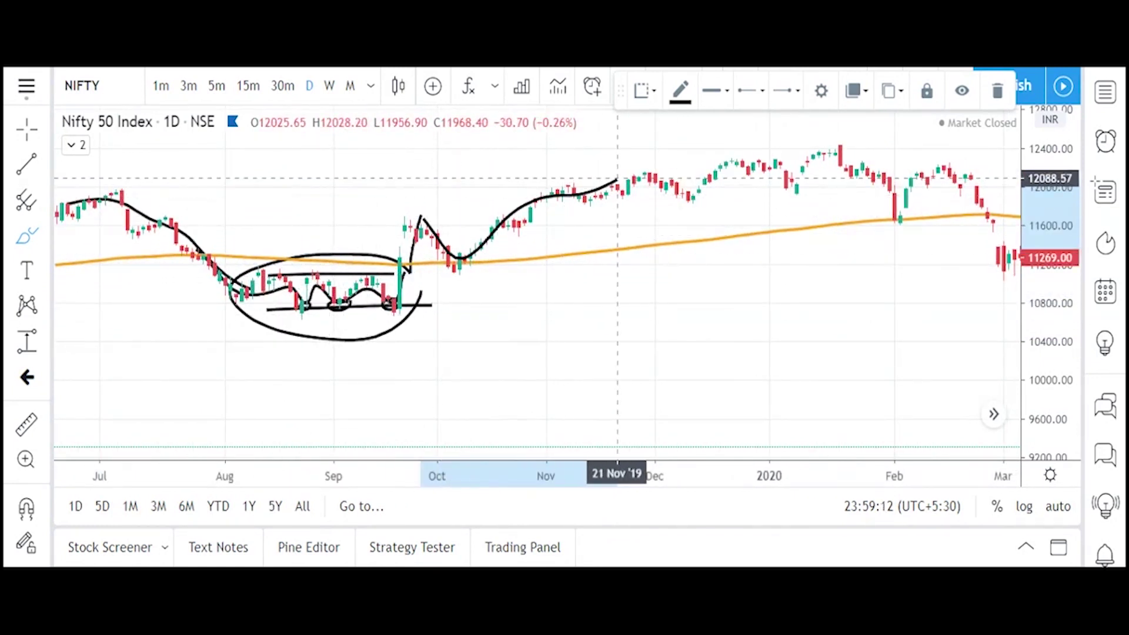
{"action": "scroll", "coordinate": [504, 251], "scroll_direction": "down", "scroll_amount": 1}
{"action": "scroll", "coordinate": [537, 251], "scroll_direction": "down", "scroll_amount": 2}
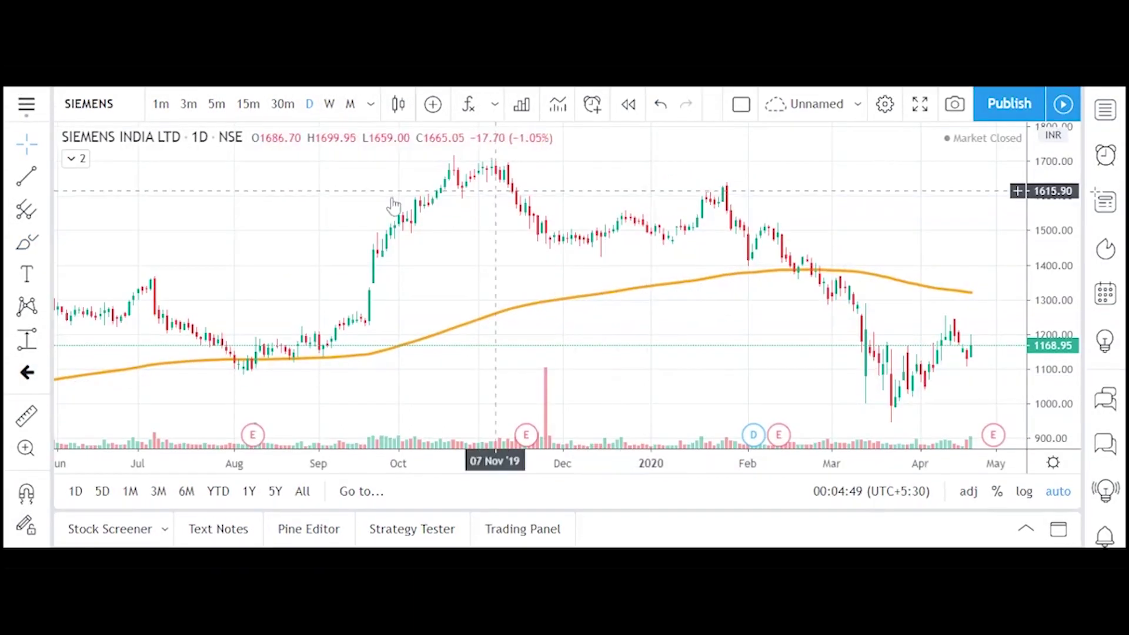
{"action": "scroll", "coordinate": [406, 194], "scroll_direction": "down", "scroll_amount": 2}
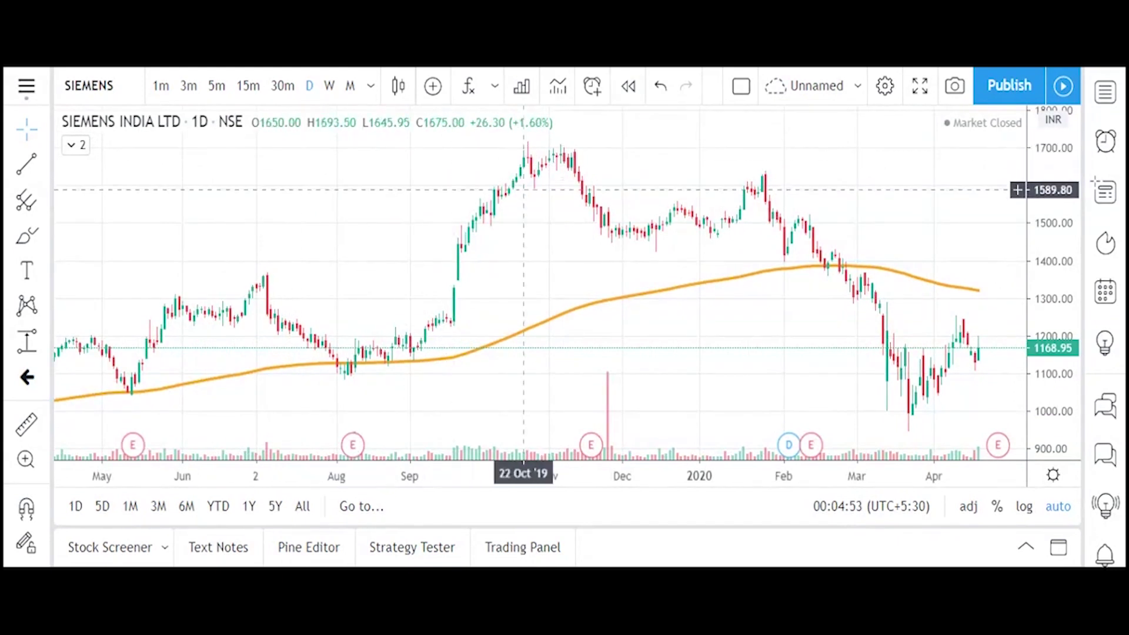
{"action": "scroll", "coordinate": [473, 200], "scroll_direction": "down", "scroll_amount": 2}
{"action": "left_click", "coordinate": [350, 86]}
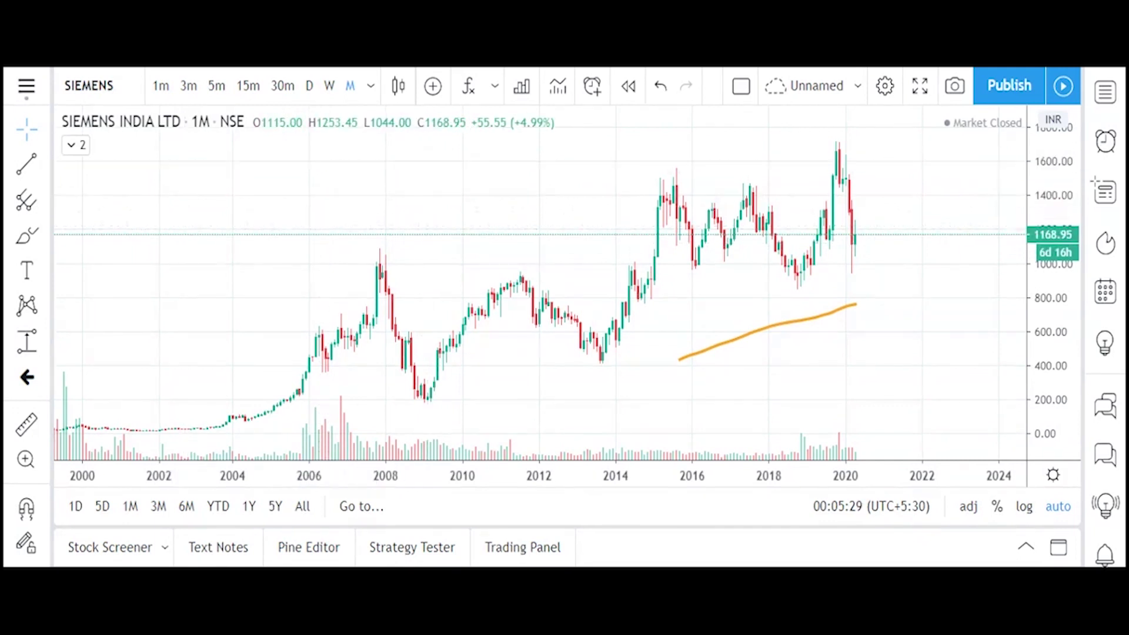
{"action": "scroll", "coordinate": [383, 235], "scroll_direction": "down", "scroll_amount": 2}
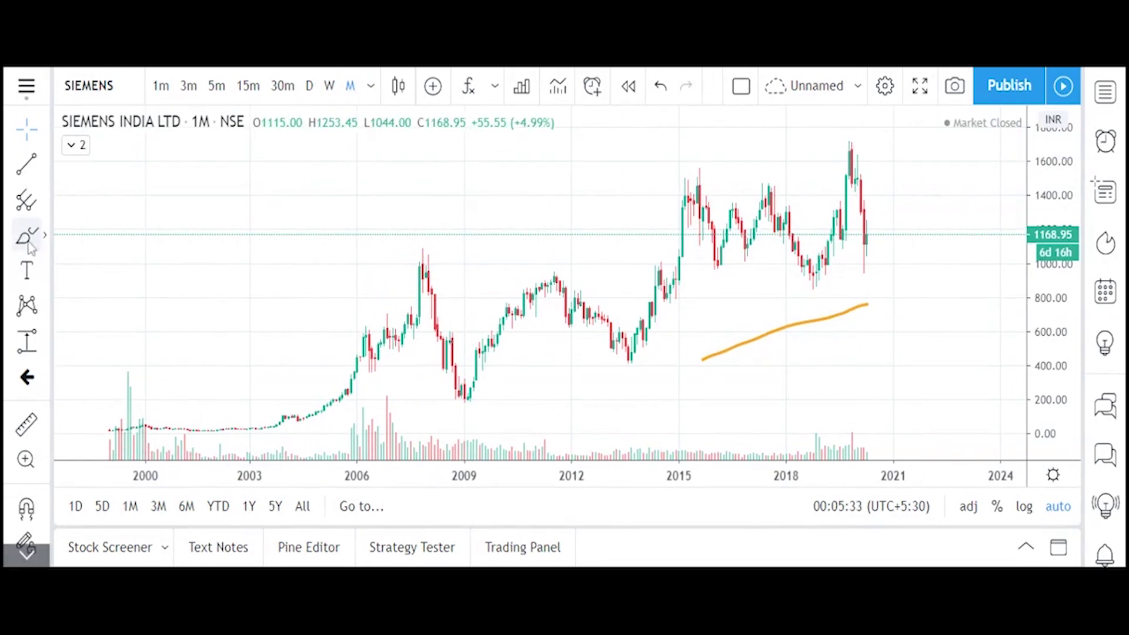
Step: Draw a dotted trend line from the October 2007 high down to mid-2015 on Siemens
{"action": "left_click", "coordinate": [28, 171]}
{"action": "scroll", "coordinate": [199, 238], "scroll_direction": "up", "scroll_amount": 1}
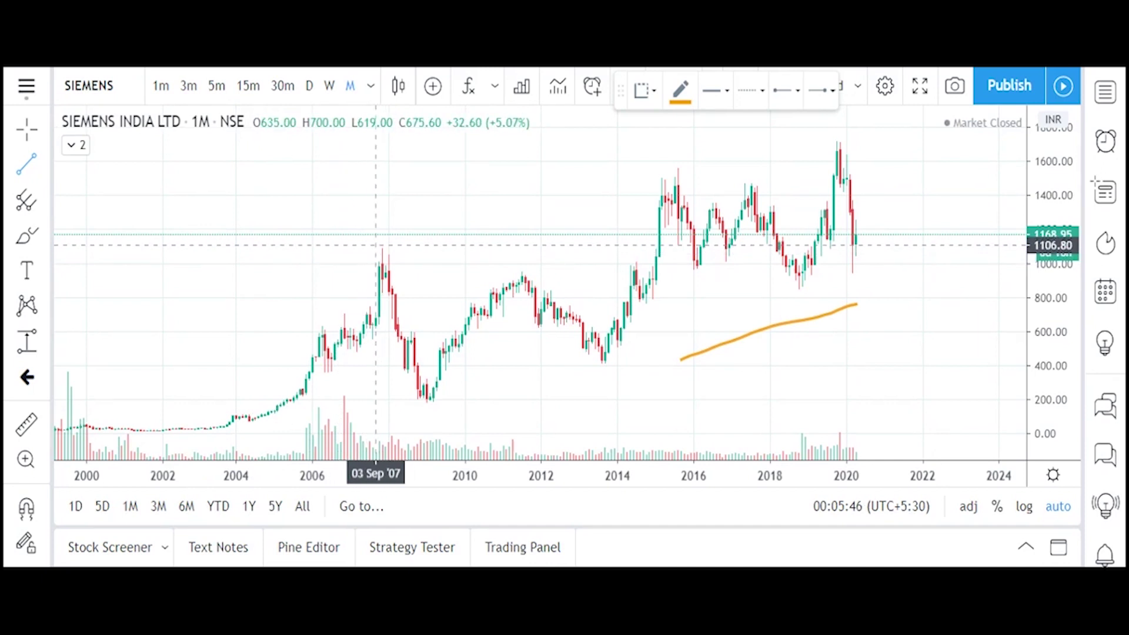
{"action": "scroll", "coordinate": [382, 242], "scroll_direction": "down", "scroll_amount": 1}
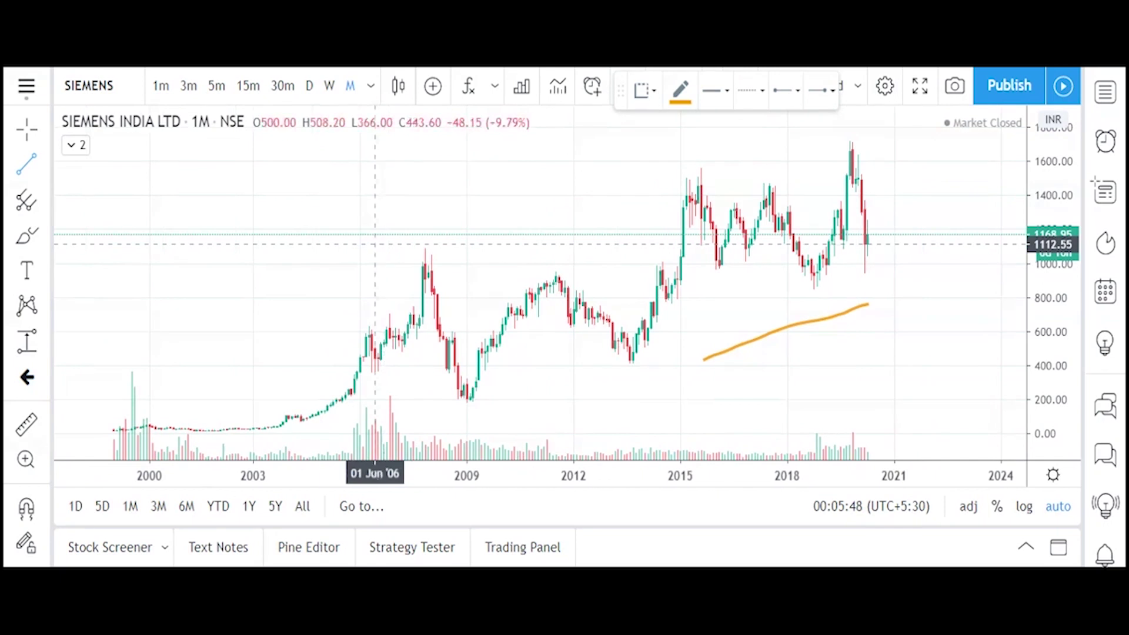
{"action": "scroll", "coordinate": [364, 252], "scroll_direction": "up", "scroll_amount": 2}
{"action": "left_click", "coordinate": [339, 248]}
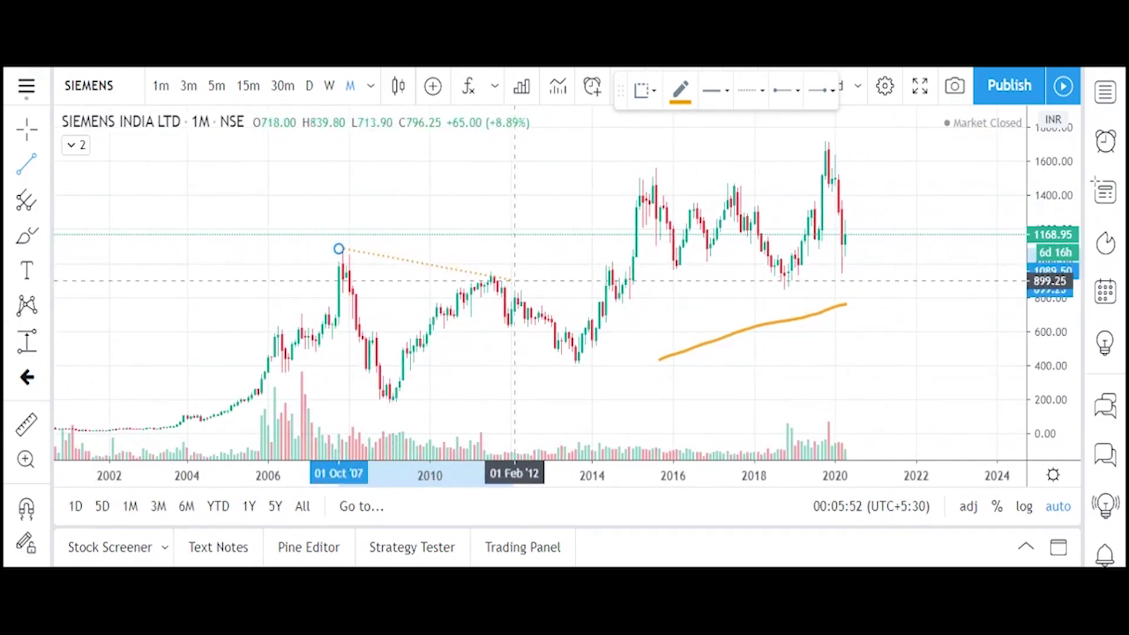
{"action": "left_click", "coordinate": [653, 286]}
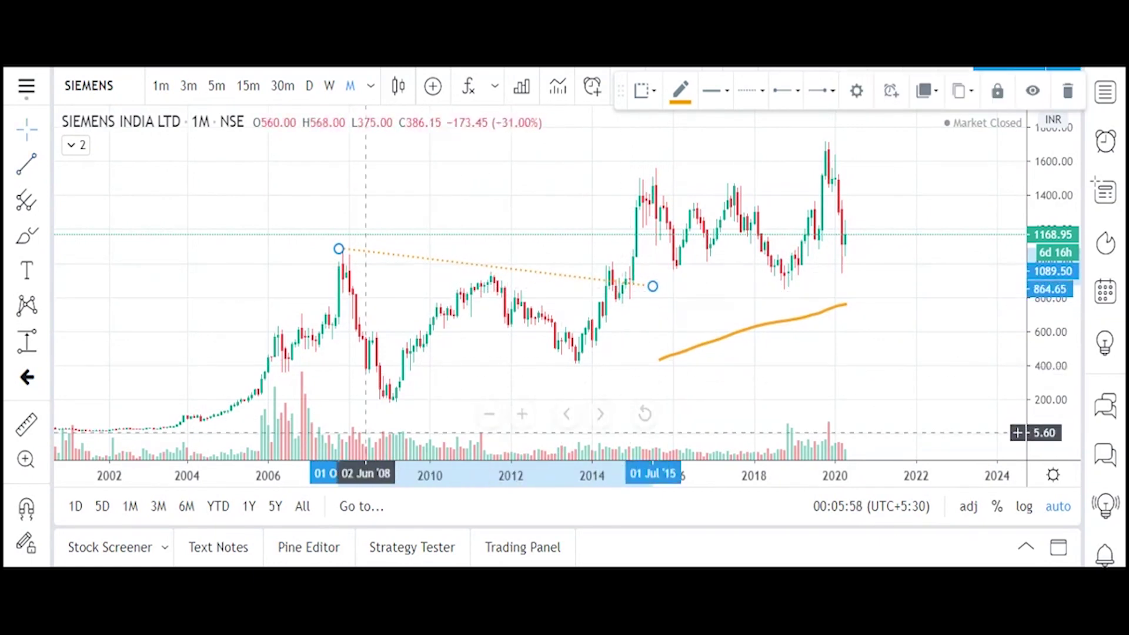
{"action": "left_click", "coordinate": [343, 429]}
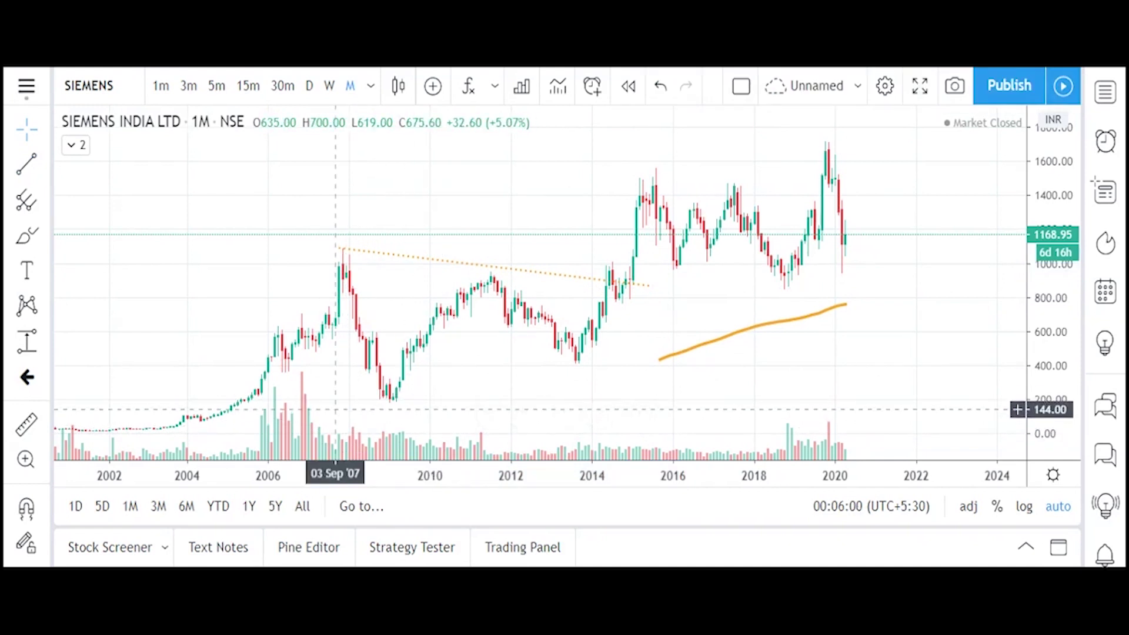
Step: Draw a second trend line from the March 2008 low up to early 2016, closing the triangle
{"action": "key", "text": "alt+t"}
{"action": "left_click", "coordinate": [342, 421]}
{"action": "key", "text": "Escape"}
{"action": "key", "text": "alt+t"}
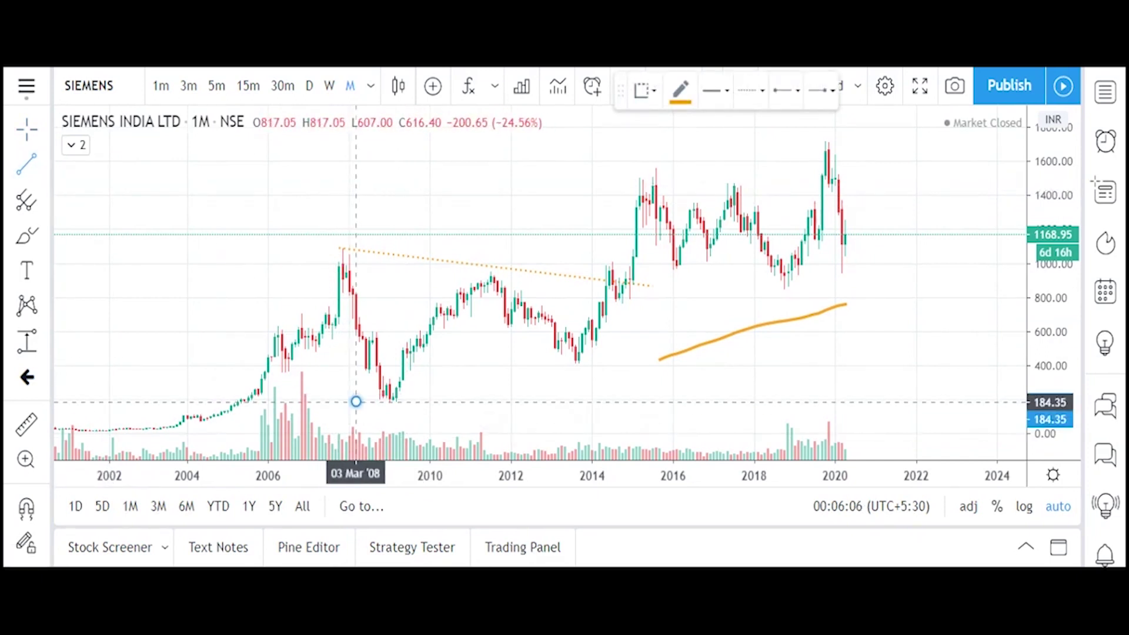
{"action": "left_click", "coordinate": [356, 402]}
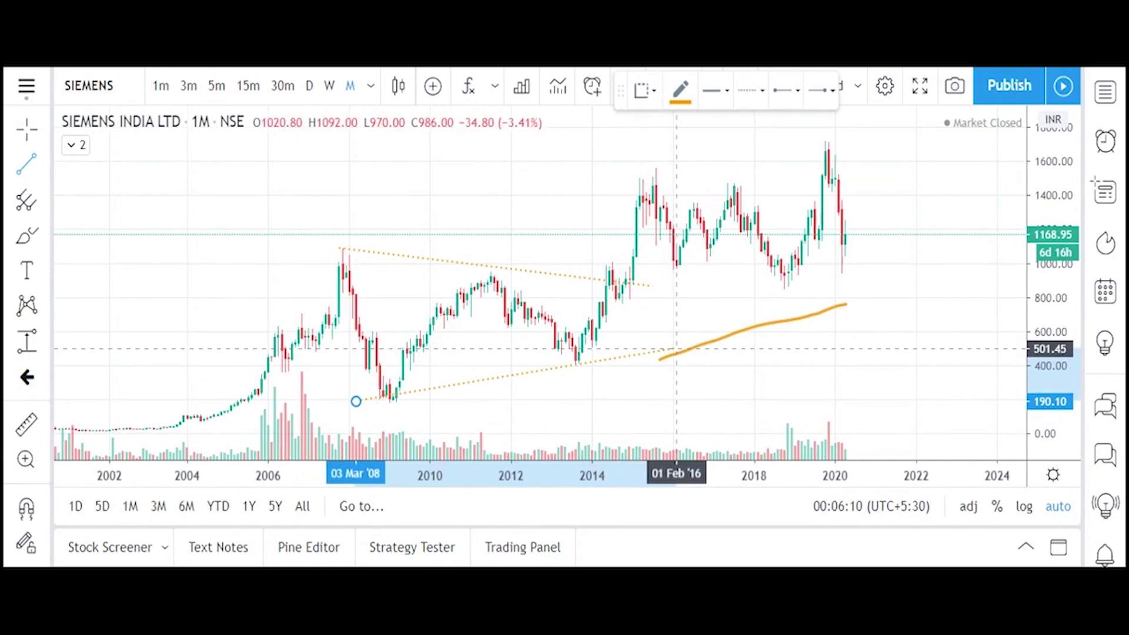
{"action": "left_click", "coordinate": [676, 349]}
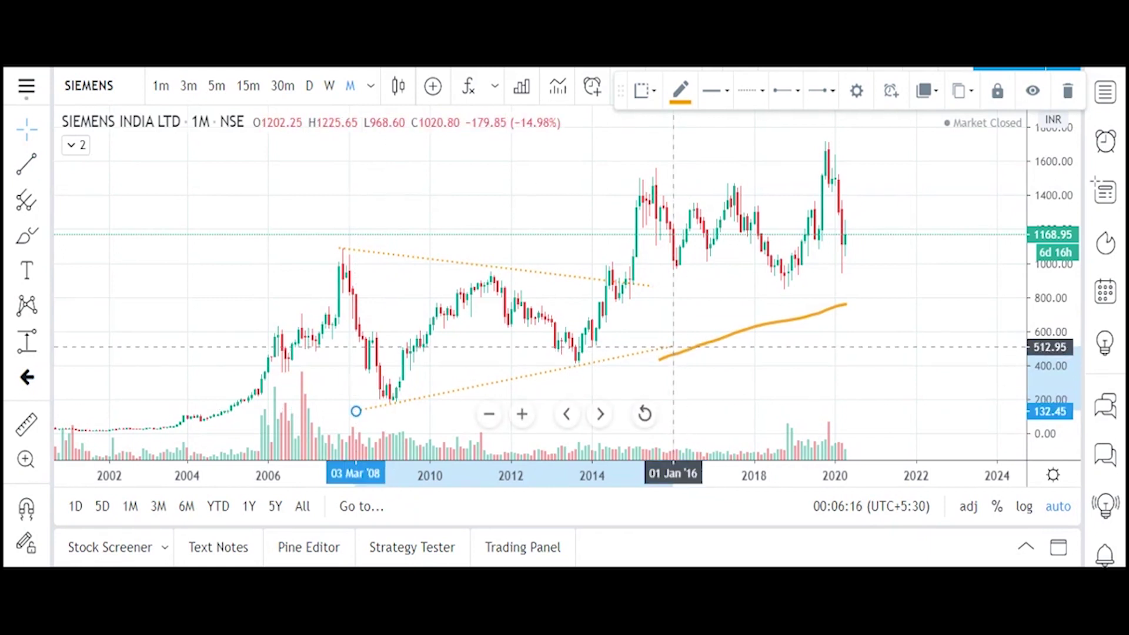
{"action": "scroll", "coordinate": [479, 352], "scroll_direction": "down", "scroll_amount": 2}
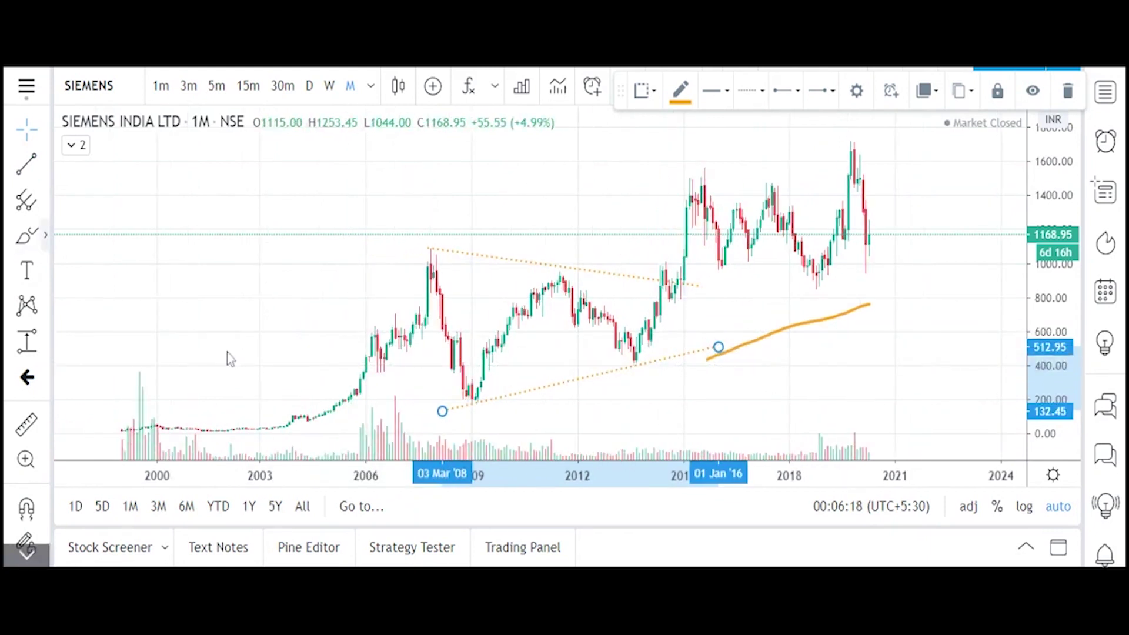
Step: Brush a curve rising from the 2013 low and an arc over the 2015 peak
{"action": "left_click", "coordinate": [30, 238]}
{"action": "mouse_move", "coordinate": [618, 325]}
{"action": "left_mouse_down"}
{"action": "mouse_move", "coordinate": [656, 318]}
{"action": "mouse_move", "coordinate": [684, 238]}
{"action": "mouse_move", "coordinate": [722, 270]}
{"action": "mouse_move", "coordinate": [683, 271]}
{"action": "left_mouse_up"}
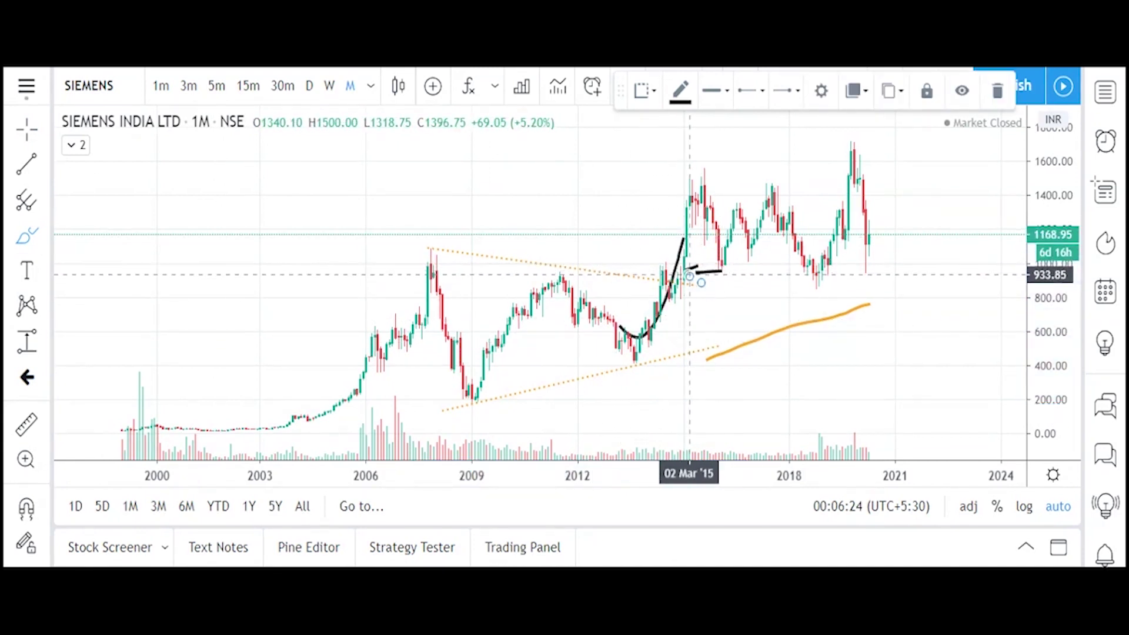
{"action": "scroll", "coordinate": [700, 283], "scroll_direction": "up", "scroll_amount": 1}
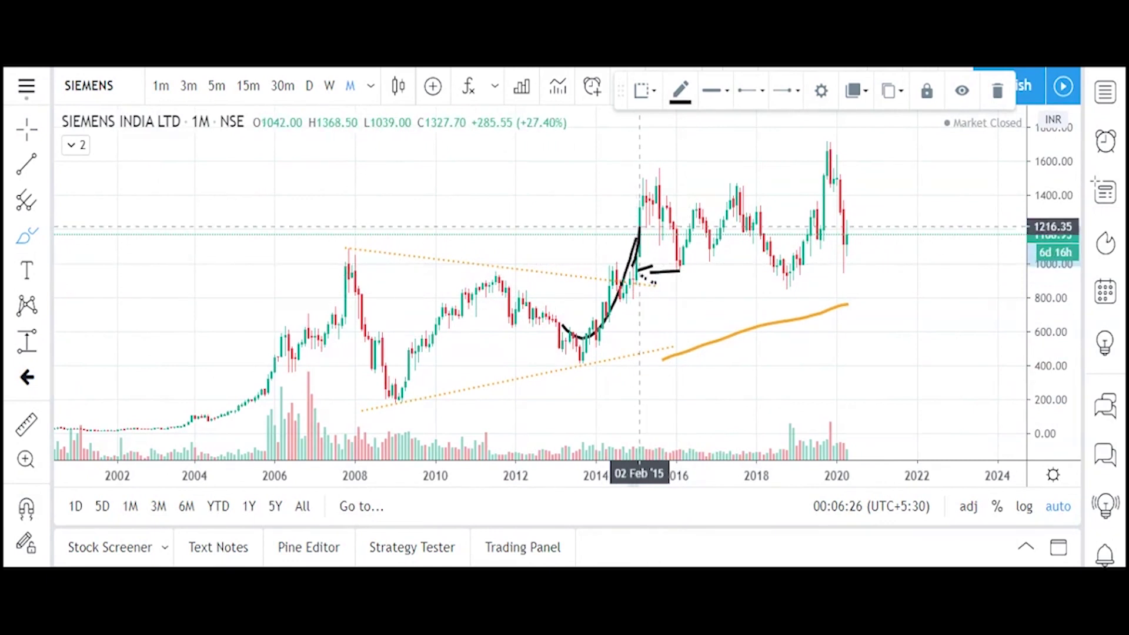
{"action": "left_click_drag", "start_coordinate": [658, 190], "coordinate": [681, 214]}
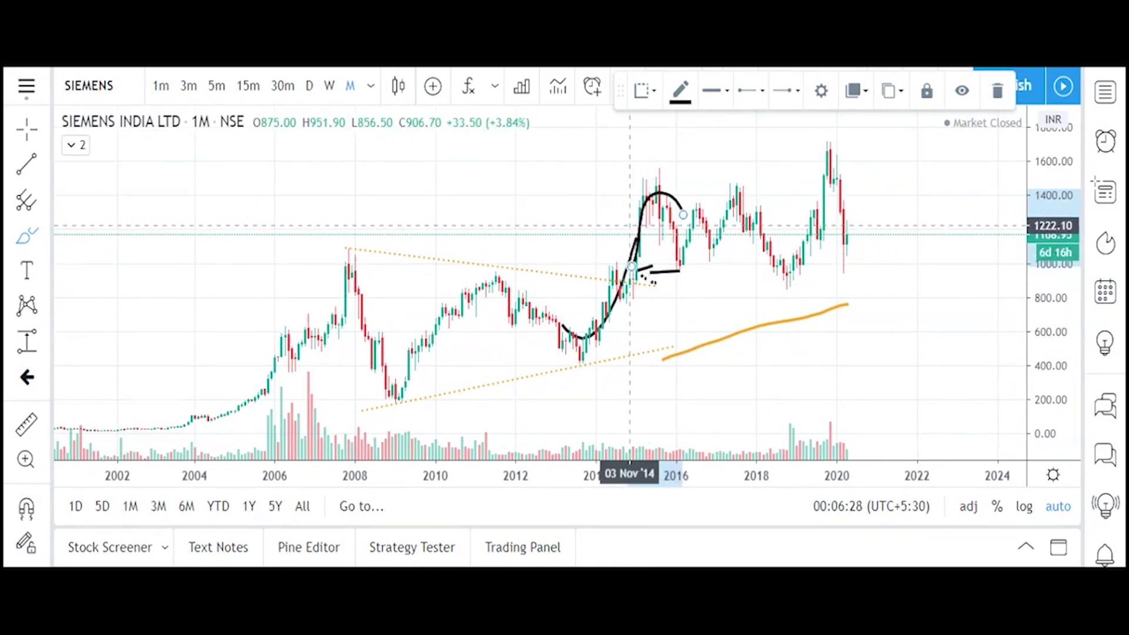
Step: Try the measure tool on the late-2014 rally, then undo it
{"action": "left_click", "coordinate": [31, 346]}
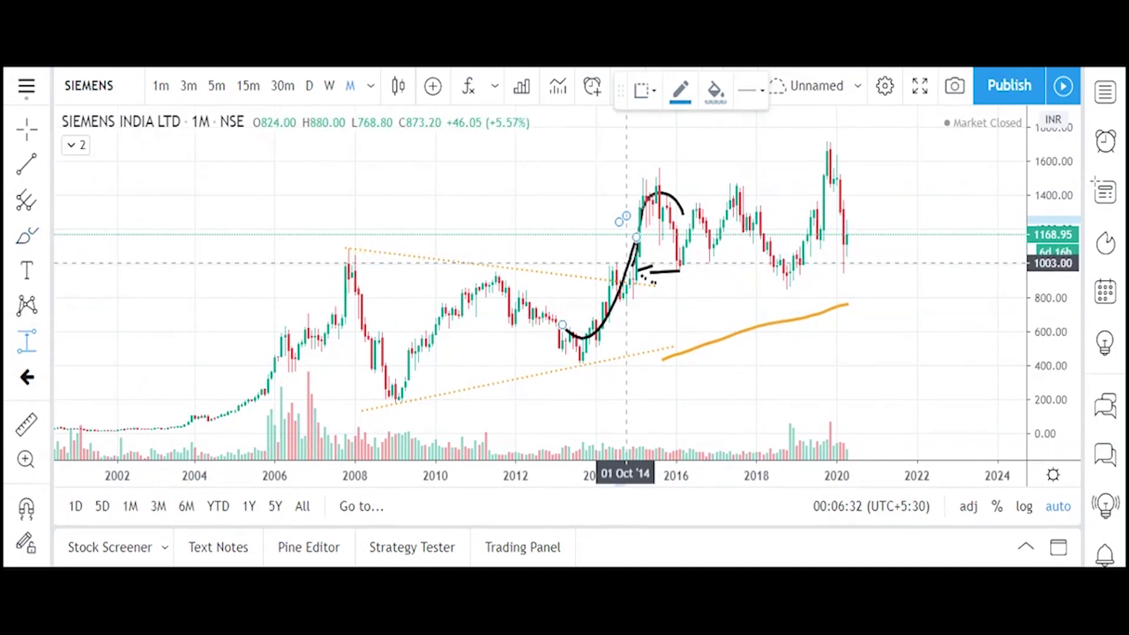
{"action": "left_click", "coordinate": [626, 268]}
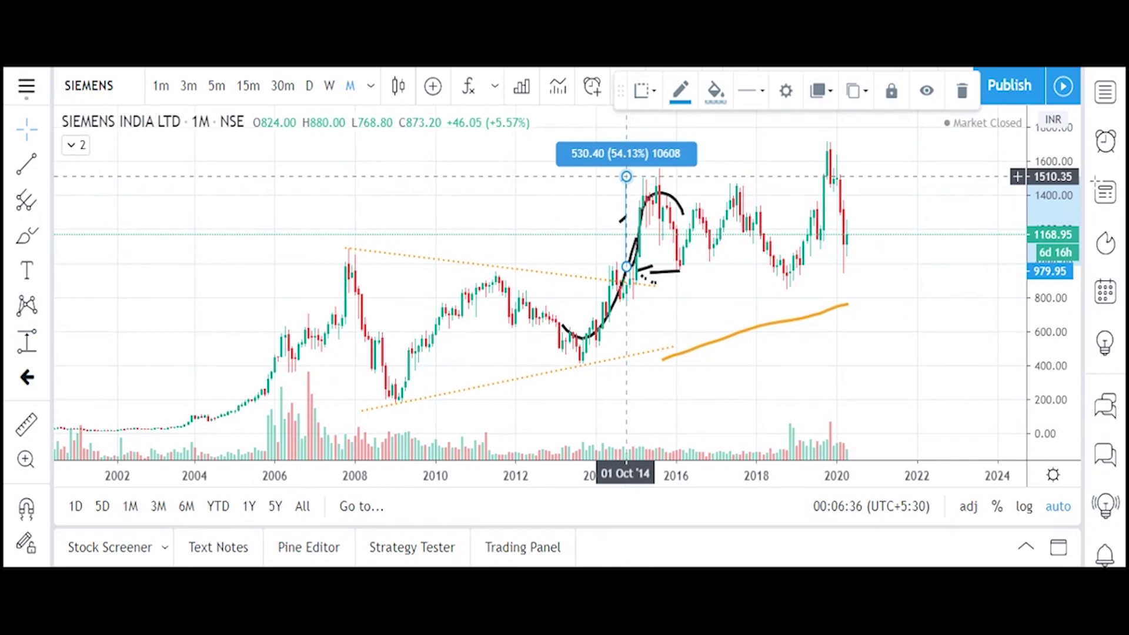
{"action": "right_click", "coordinate": [641, 189]}
{"action": "left_click", "coordinate": [598, 218]}
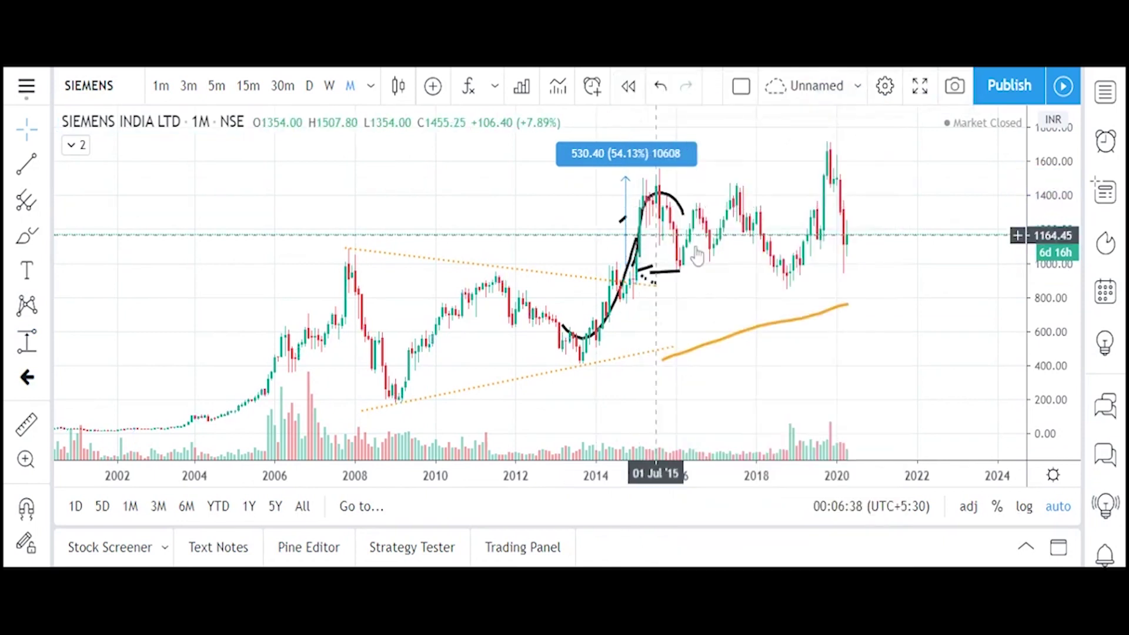
{"action": "left_click", "coordinate": [676, 244]}
{"action": "scroll", "coordinate": [691, 254], "scroll_direction": "down", "scroll_amount": 3}
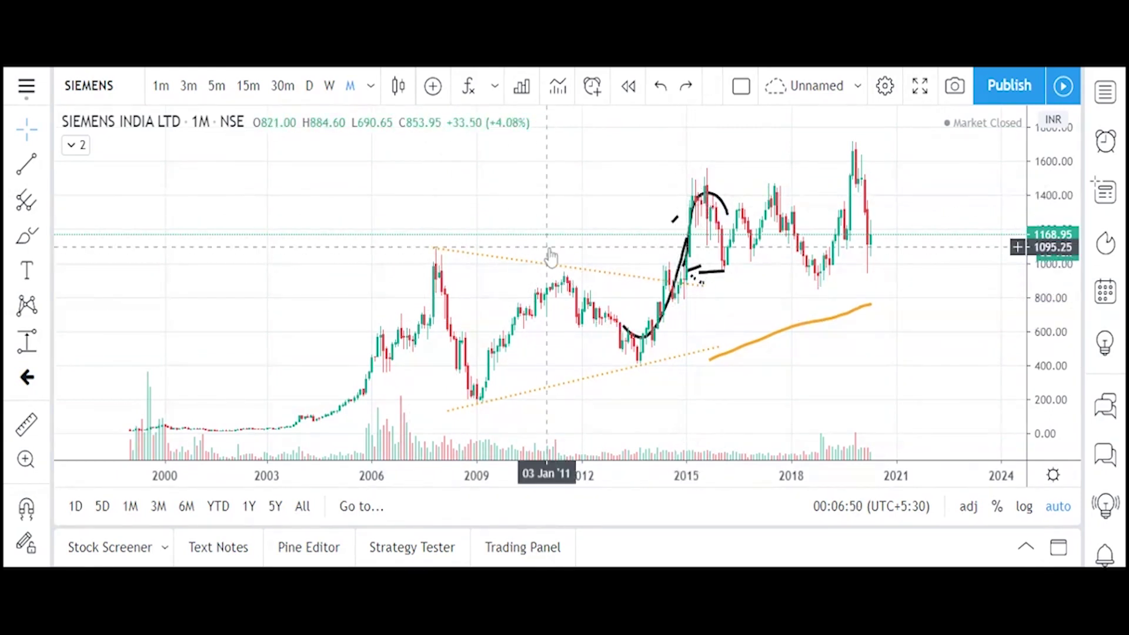
{"action": "scroll", "coordinate": [429, 249], "scroll_direction": "up", "scroll_amount": 2}
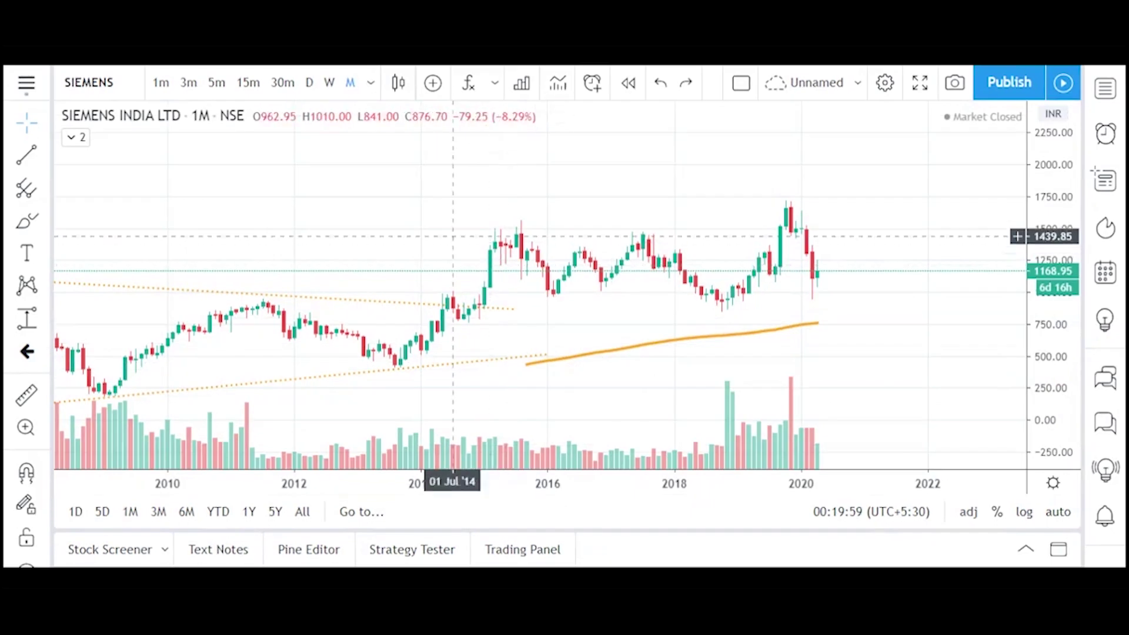
Step: Draw dashed trend lines across the 2015–2019 highs and lows, forming a falling channel
{"action": "scroll", "coordinate": [492, 230], "scroll_direction": "up", "scroll_amount": 2}
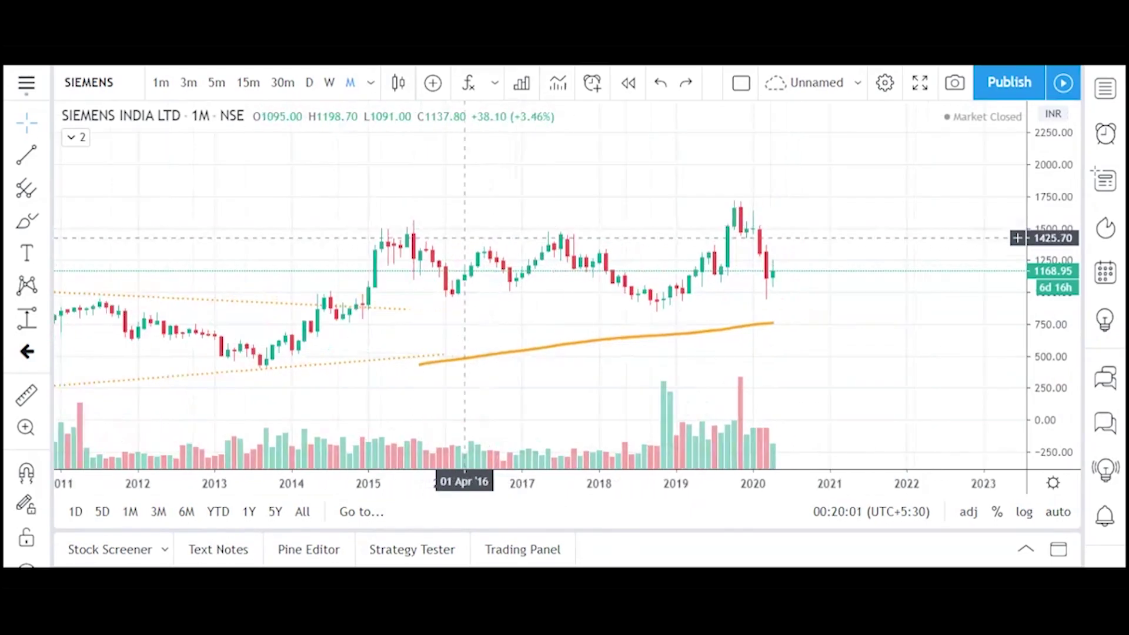
{"action": "left_click", "coordinate": [26, 143]}
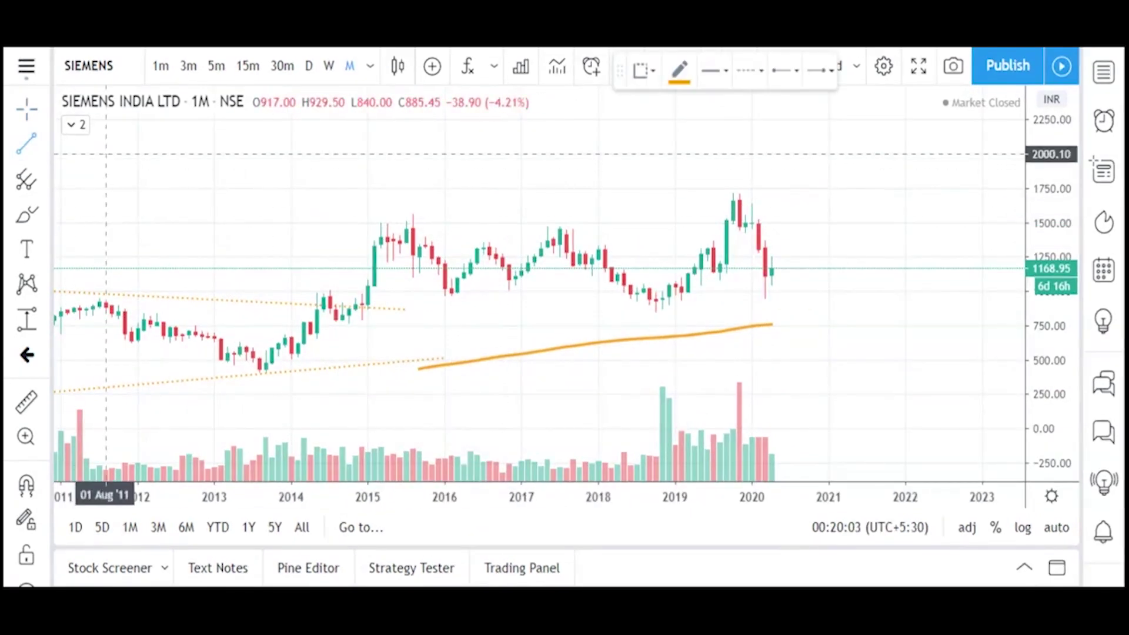
{"action": "left_click", "coordinate": [387, 210]}
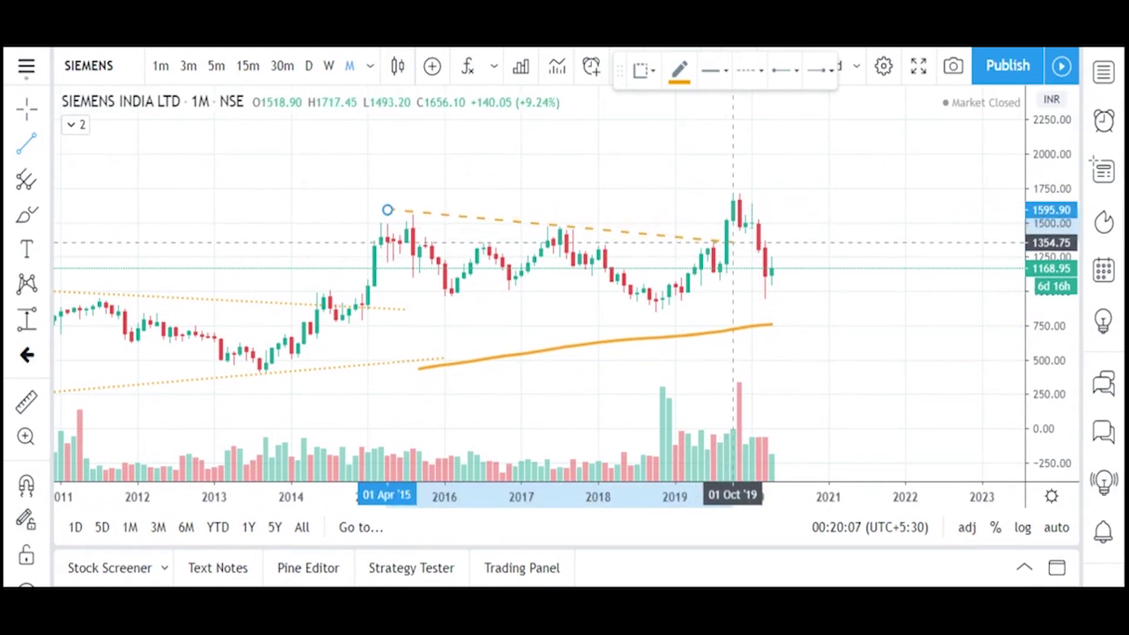
{"action": "left_click", "coordinate": [733, 242]}
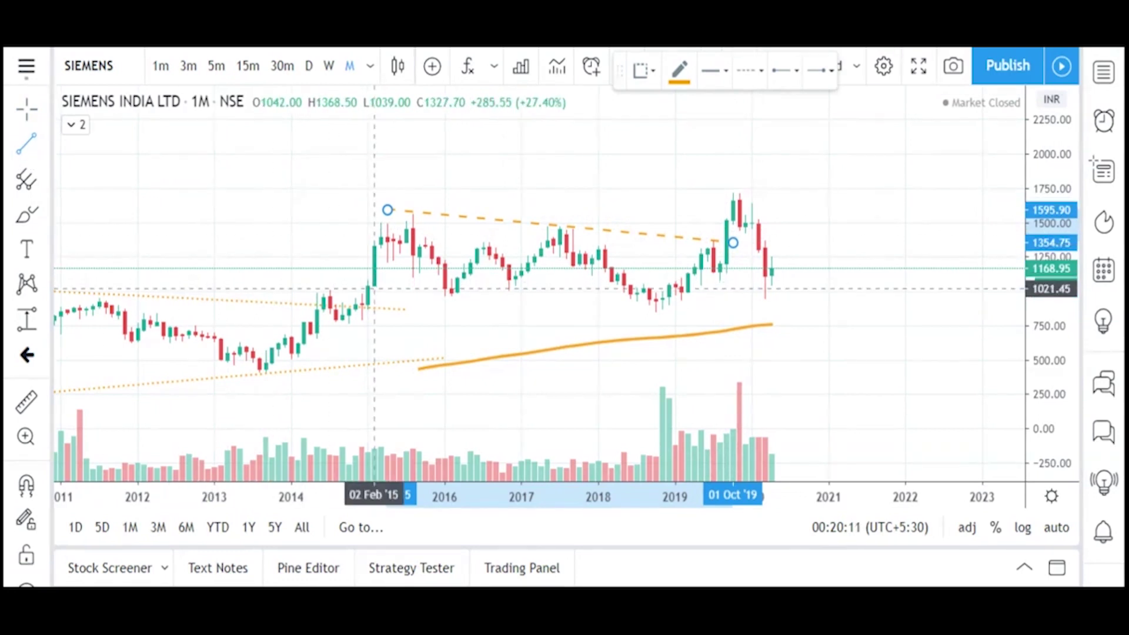
{"action": "left_click", "coordinate": [374, 296]}
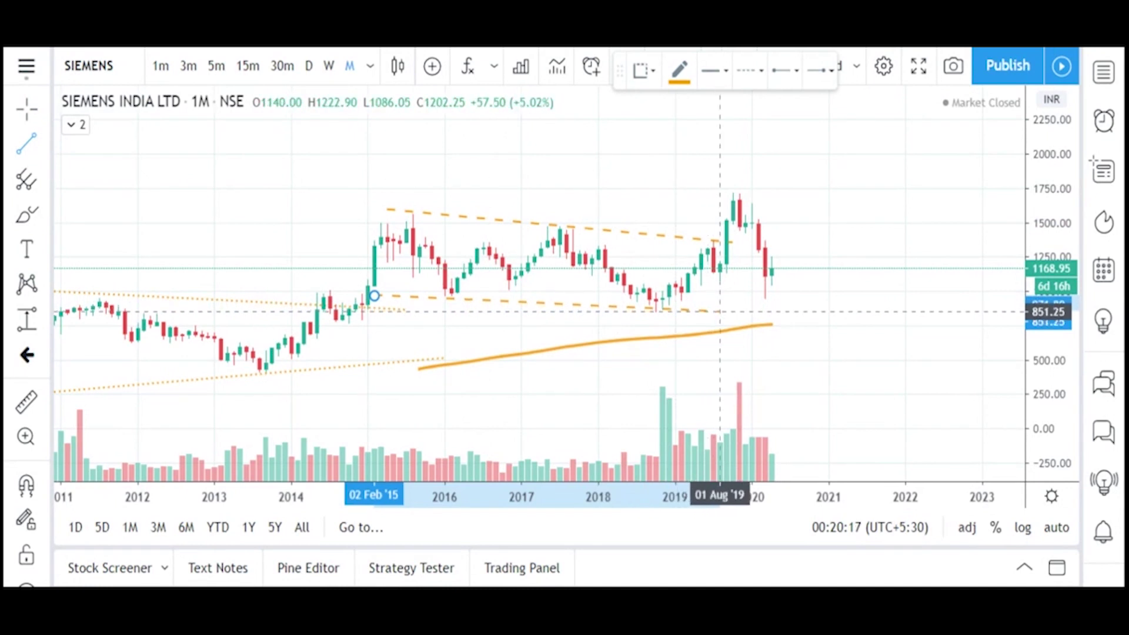
{"action": "left_click", "coordinate": [719, 311]}
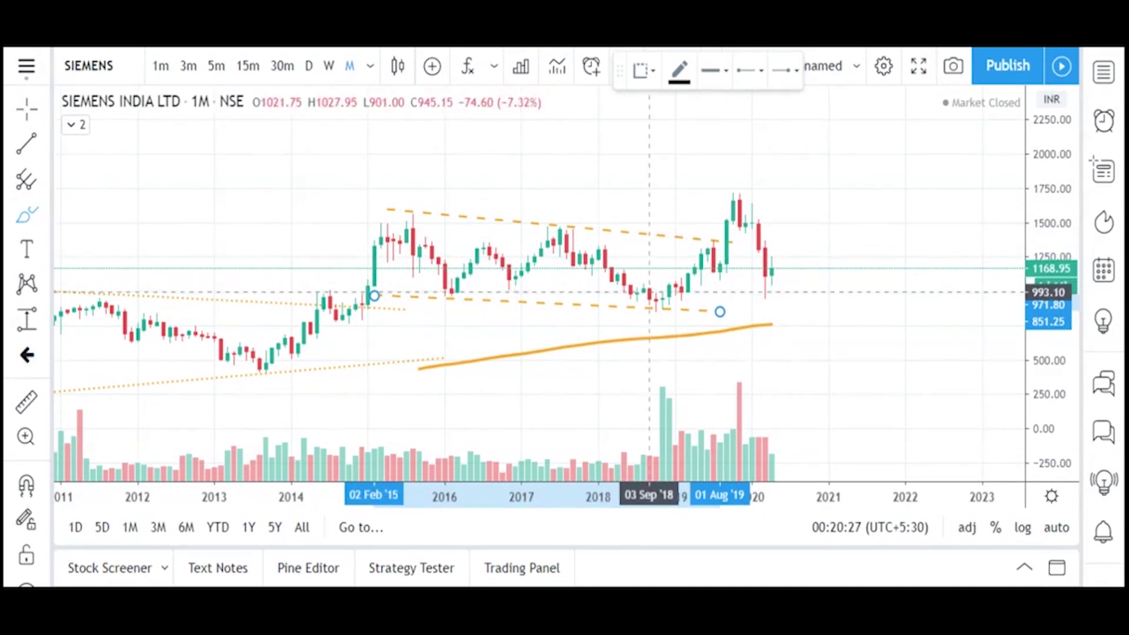
Step: Brush the rise from the 2018 low to the breakout, a peak mark and an upward projection
{"action": "left_click_drag", "start_coordinate": [655, 296], "coordinate": [700, 274]}
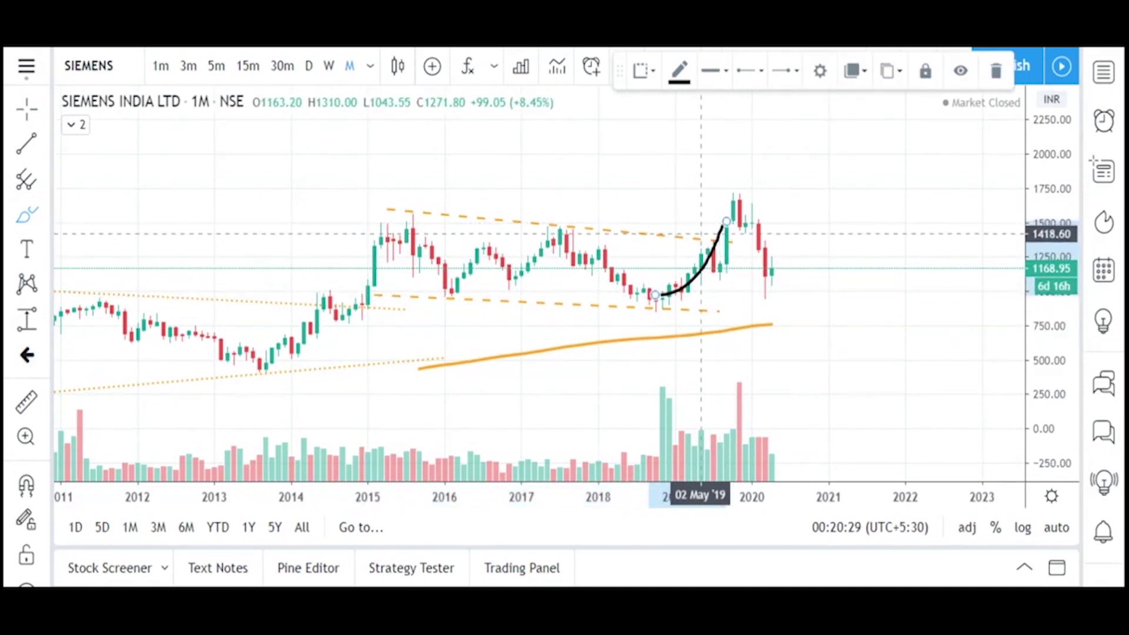
{"action": "left_click_drag", "start_coordinate": [707, 226], "coordinate": [714, 230]}
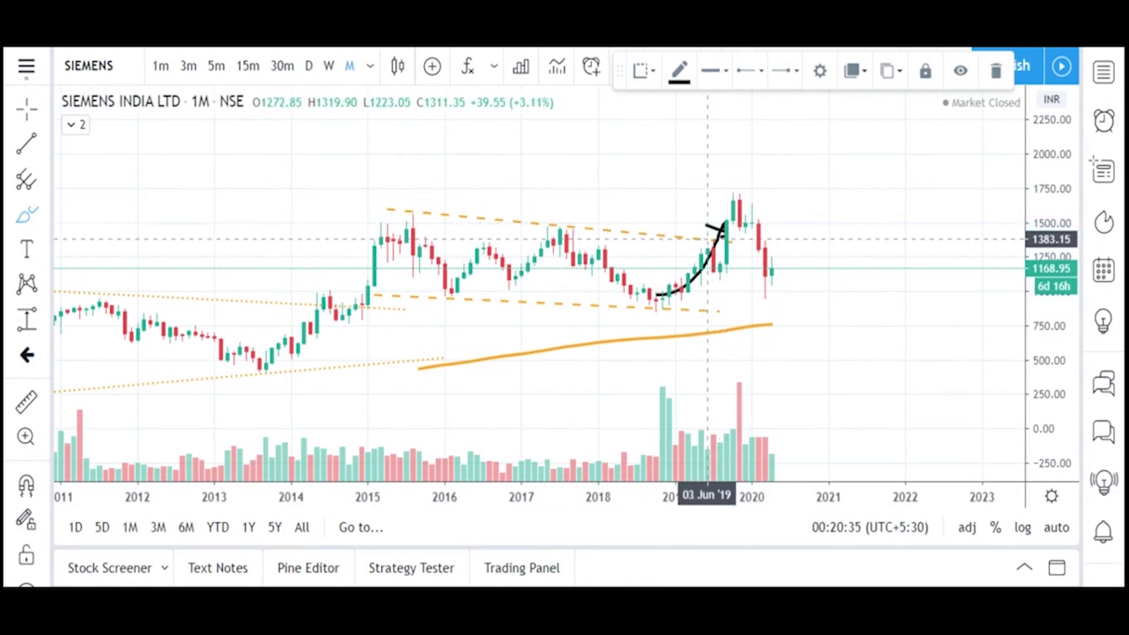
{"action": "scroll", "coordinate": [719, 235], "scroll_direction": "up", "scroll_amount": 2}
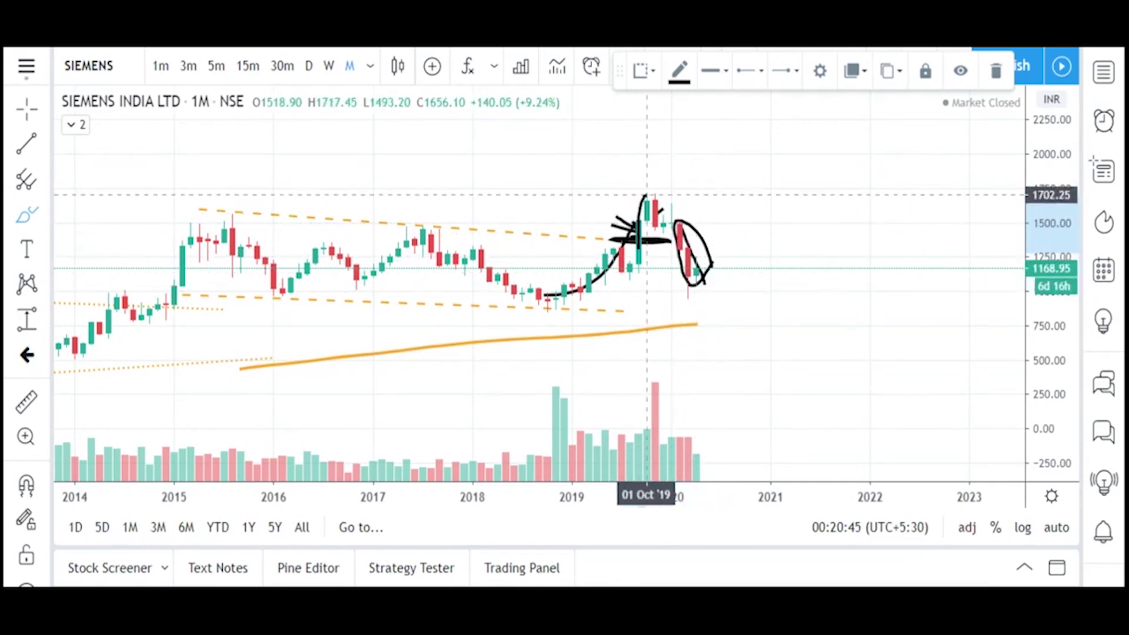
{"action": "mouse_move", "coordinate": [663, 216]}
{"action": "left_mouse_down"}
{"action": "mouse_move", "coordinate": [703, 163]}
{"action": "mouse_move", "coordinate": [778, 124]}
{"action": "left_mouse_up"}
Step: Brush a short base line under the 2019–2020 candles and return to the Crosshair cursor
{"action": "scroll", "coordinate": [632, 261], "scroll_direction": "up", "scroll_amount": 2}
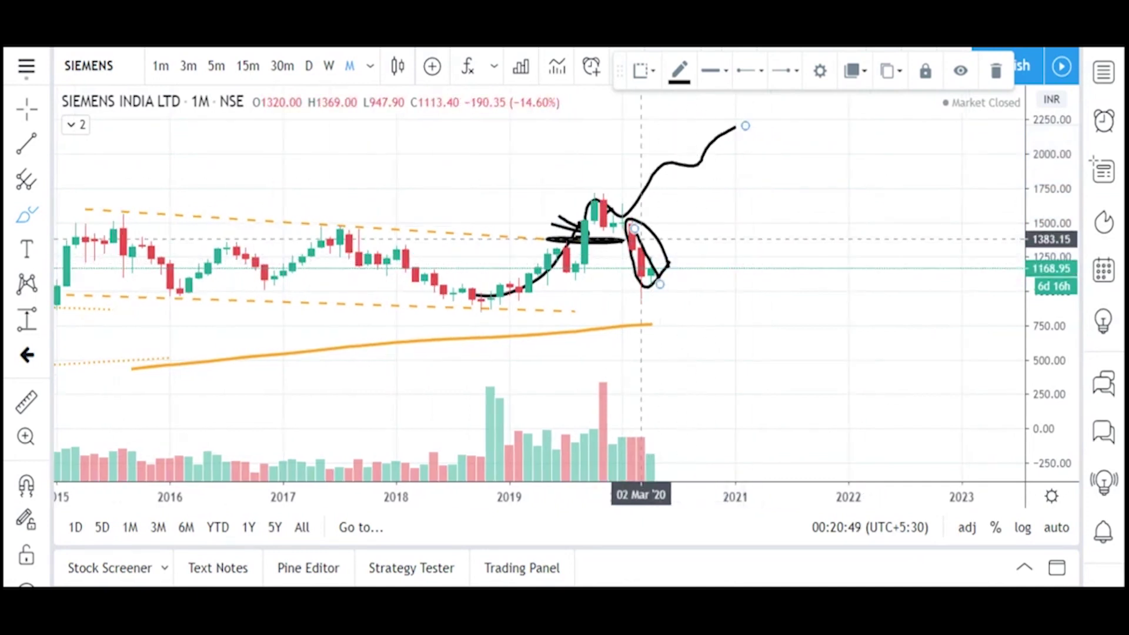
{"action": "scroll", "coordinate": [632, 242], "scroll_direction": "up", "scroll_amount": 2}
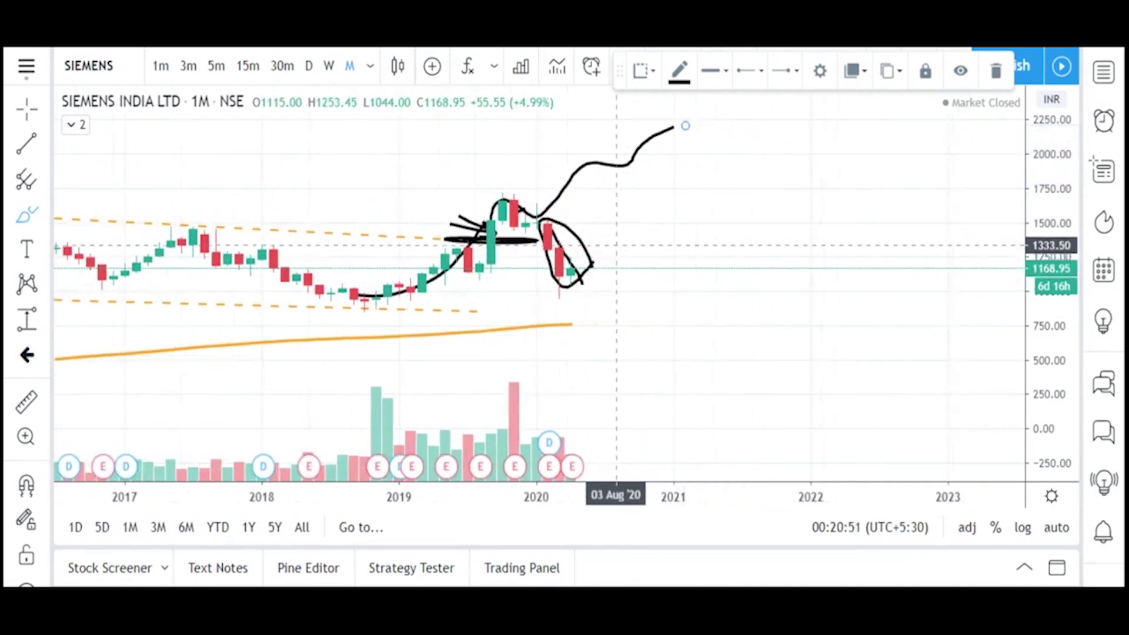
{"action": "scroll", "coordinate": [639, 247], "scroll_direction": "down", "scroll_amount": 3}
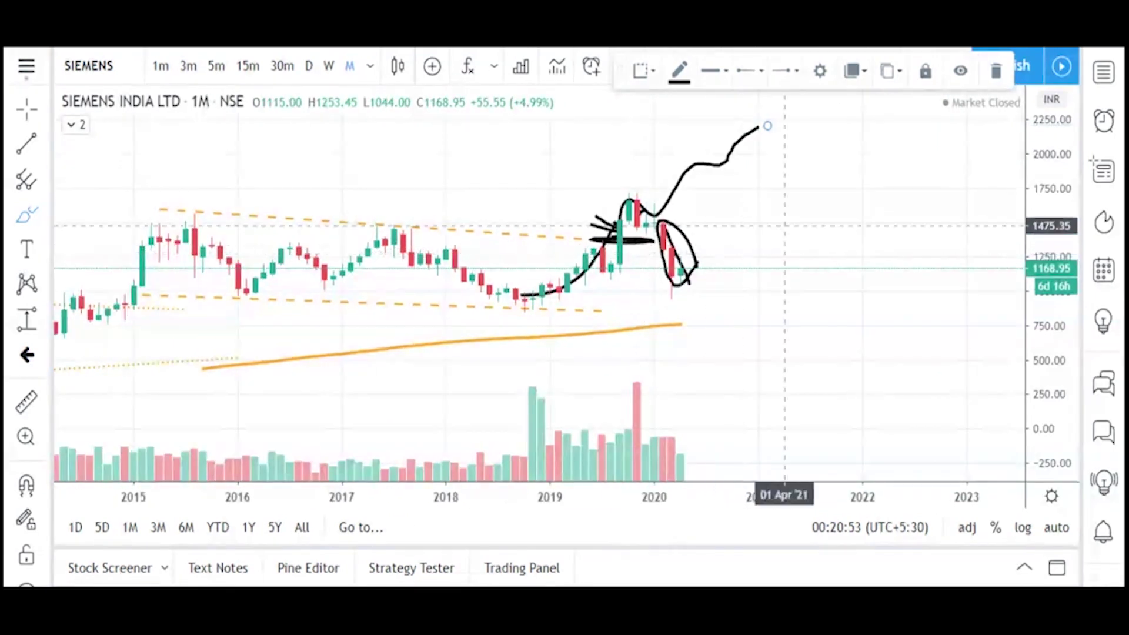
{"action": "scroll", "coordinate": [712, 250], "scroll_direction": "up", "scroll_amount": 1}
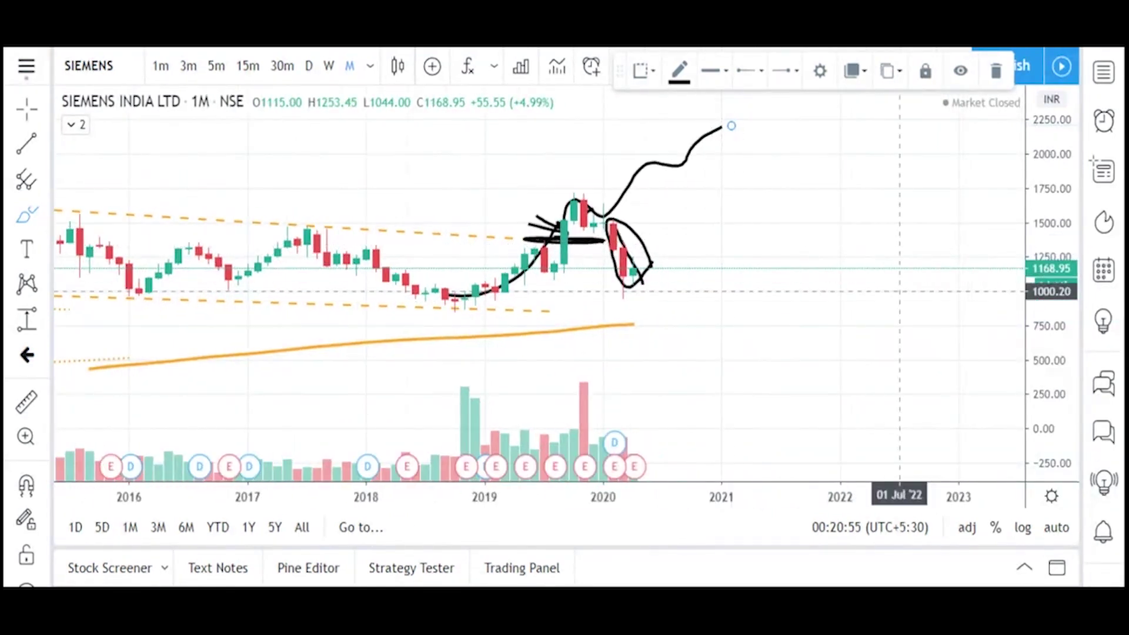
{"action": "scroll", "coordinate": [739, 282], "scroll_direction": "down", "scroll_amount": 2}
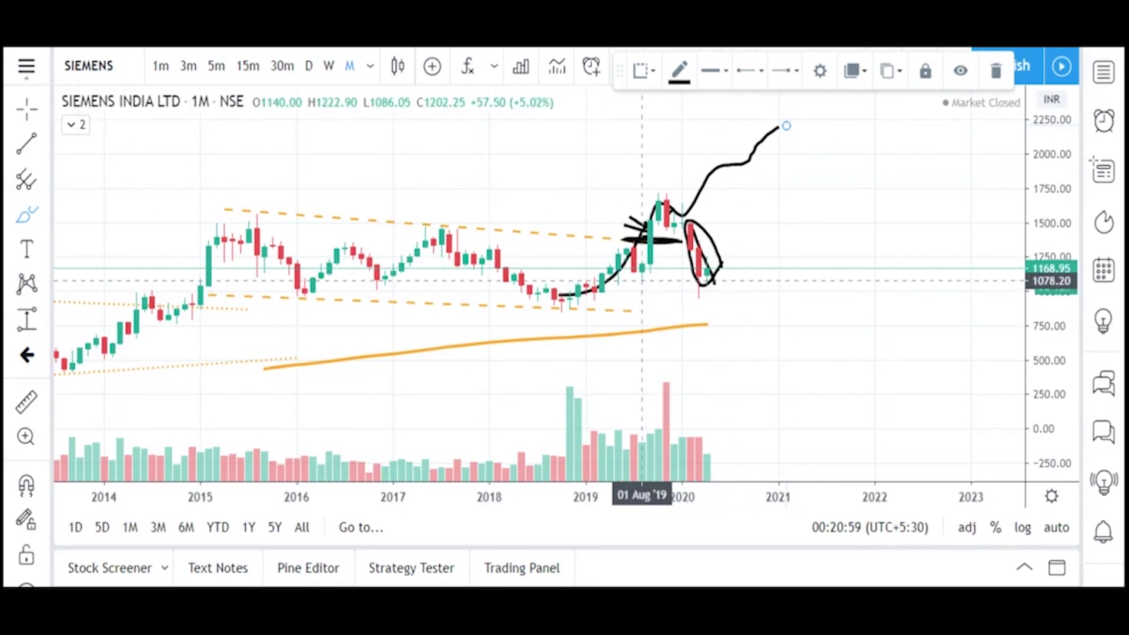
{"action": "left_click_drag", "start_coordinate": [651, 281], "coordinate": [642, 282]}
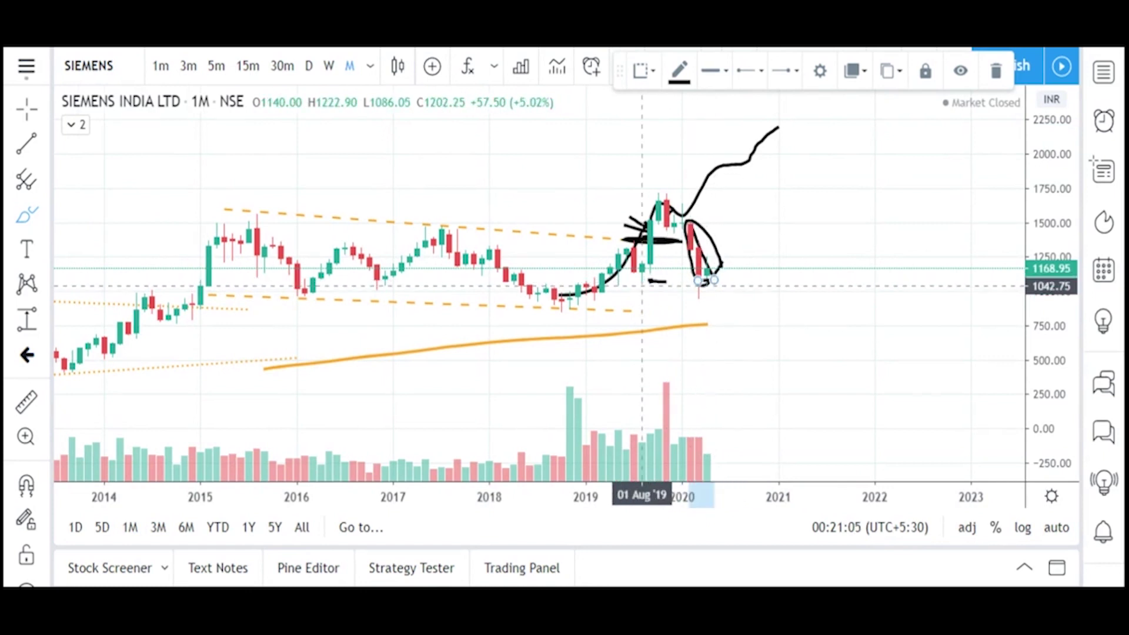
{"action": "scroll", "coordinate": [664, 276], "scroll_direction": "up", "scroll_amount": 2}
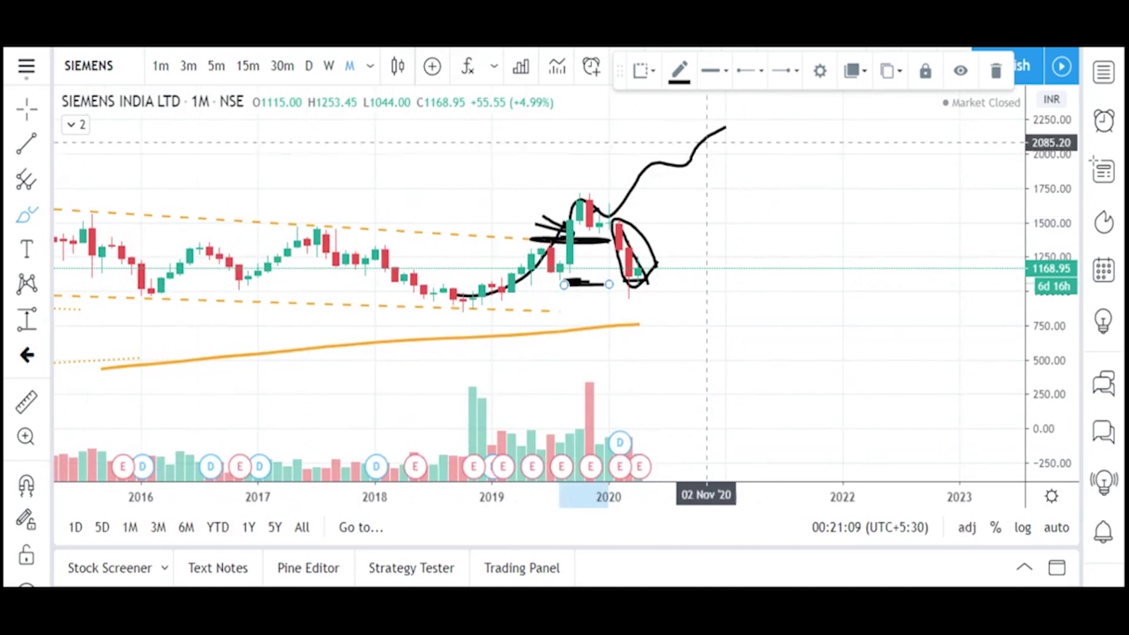
{"action": "scroll", "coordinate": [685, 229], "scroll_direction": "down", "scroll_amount": 2}
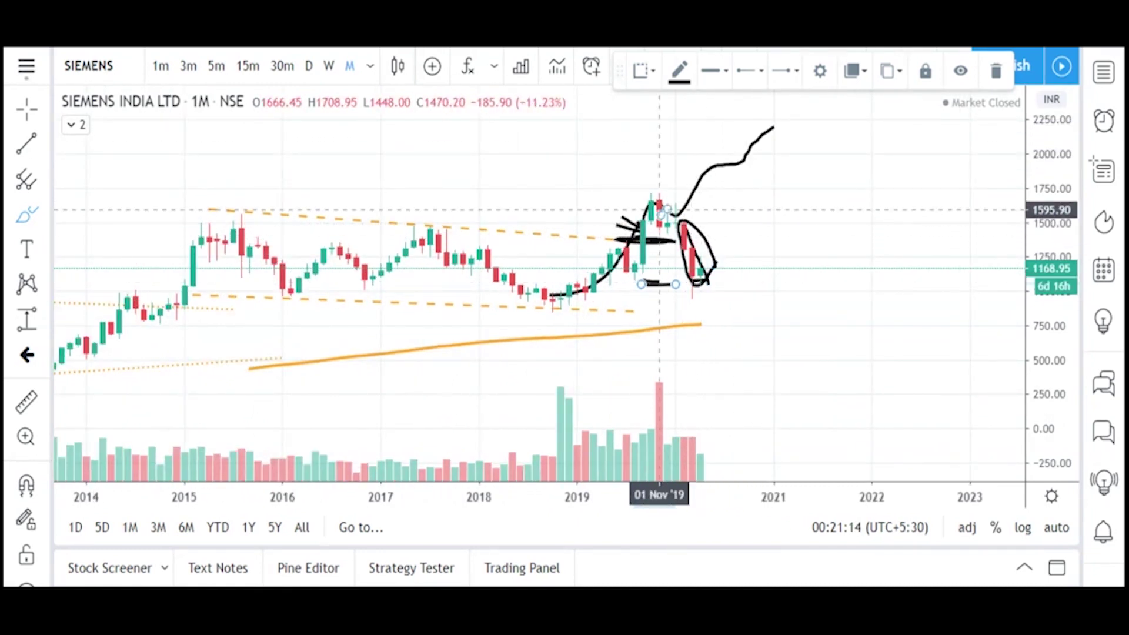
{"action": "scroll", "coordinate": [730, 191], "scroll_direction": "down", "scroll_amount": 1}
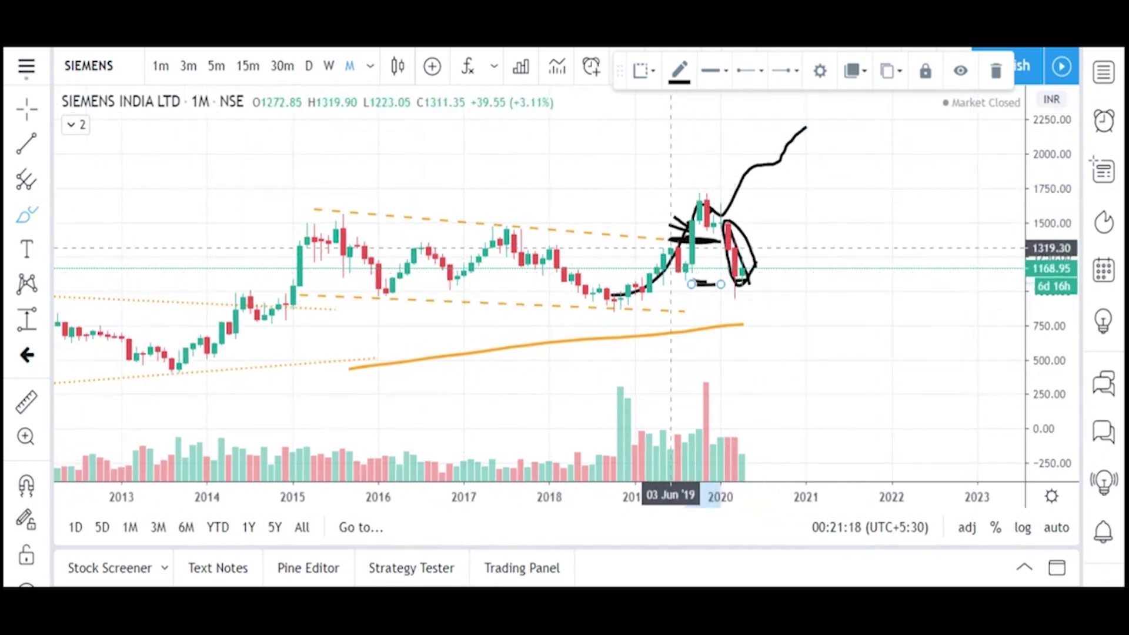
{"action": "left_click", "coordinate": [26, 108]}
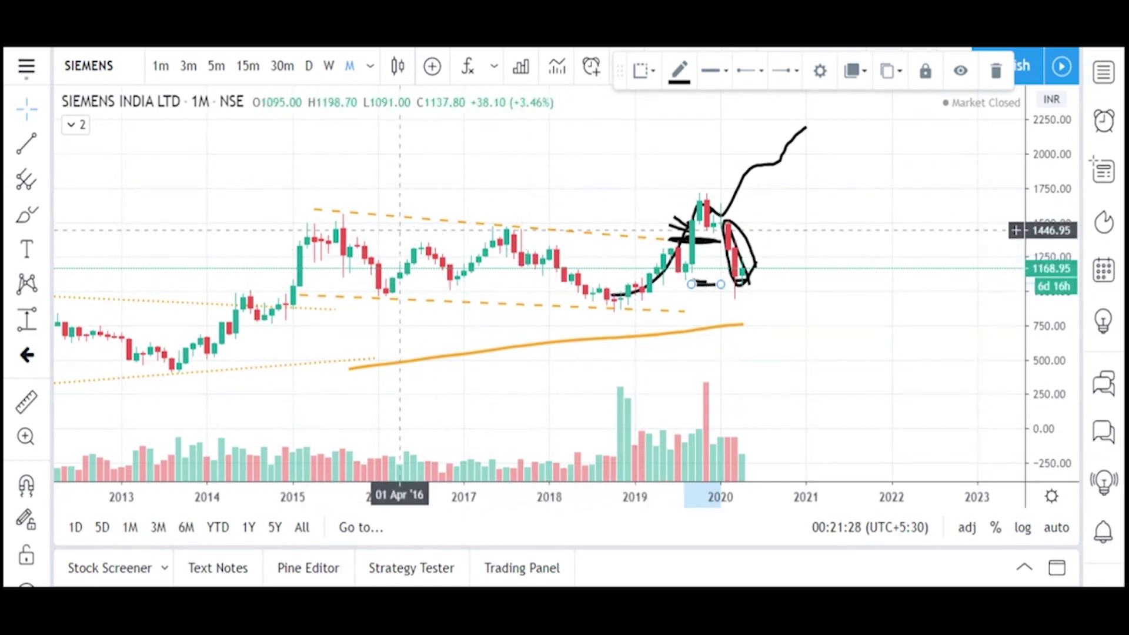
Step: On daily candles, stretch the price scale and brush the late-2015 slide into the 2016 low
{"action": "left_click", "coordinate": [26, 214]}
{"action": "mouse_move", "coordinate": [804, 249]}
{"action": "left_mouse_down"}
{"action": "mouse_move", "coordinate": [728, 219]}
{"action": "mouse_move", "coordinate": [341, 209]}
{"action": "mouse_move", "coordinate": [294, 259]}
{"action": "mouse_move", "coordinate": [612, 323]}
{"action": "mouse_move", "coordinate": [749, 270]}
{"action": "mouse_move", "coordinate": [763, 238]}
{"action": "left_mouse_up"}
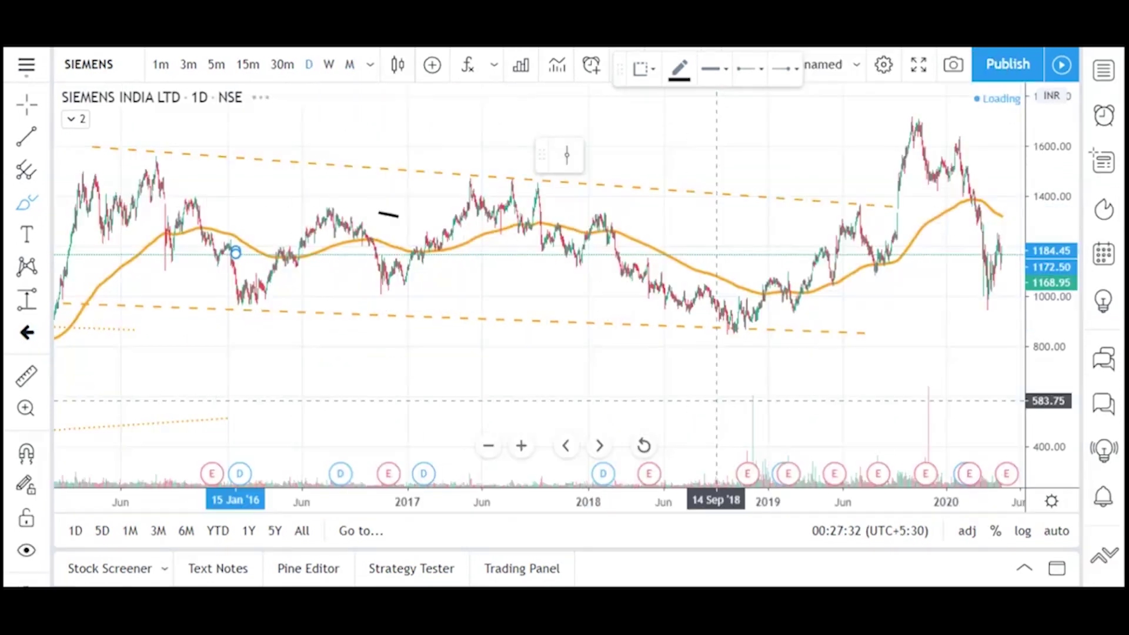
{"action": "scroll", "coordinate": [486, 265], "scroll_direction": "down", "scroll_amount": 3}
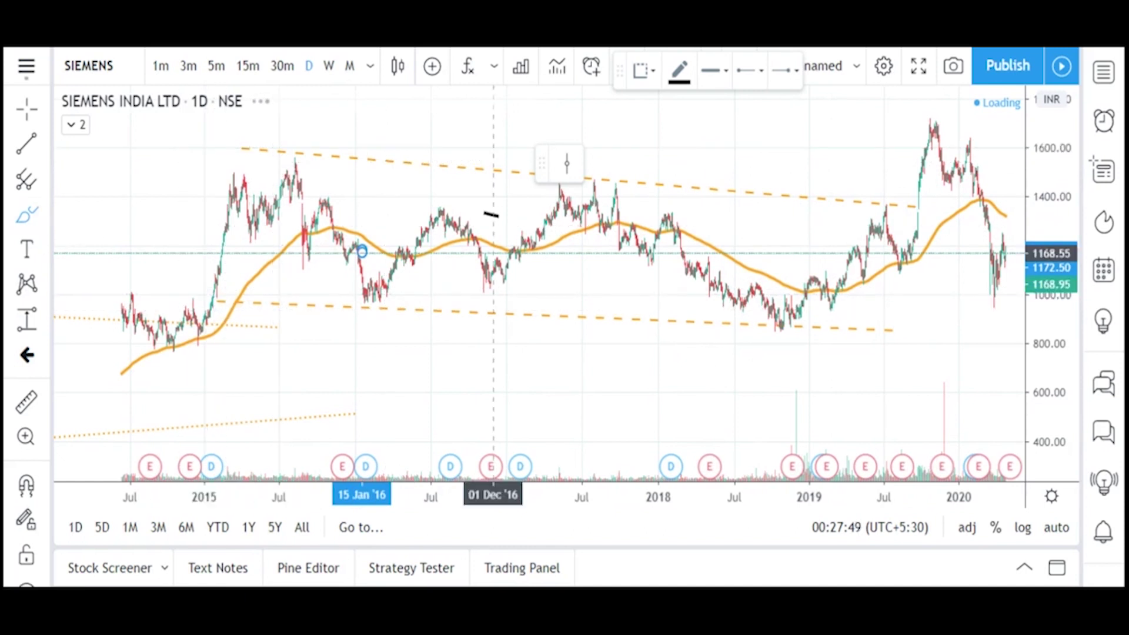
{"action": "left_click_drag", "start_coordinate": [1045, 338], "coordinate": [1040, 271]}
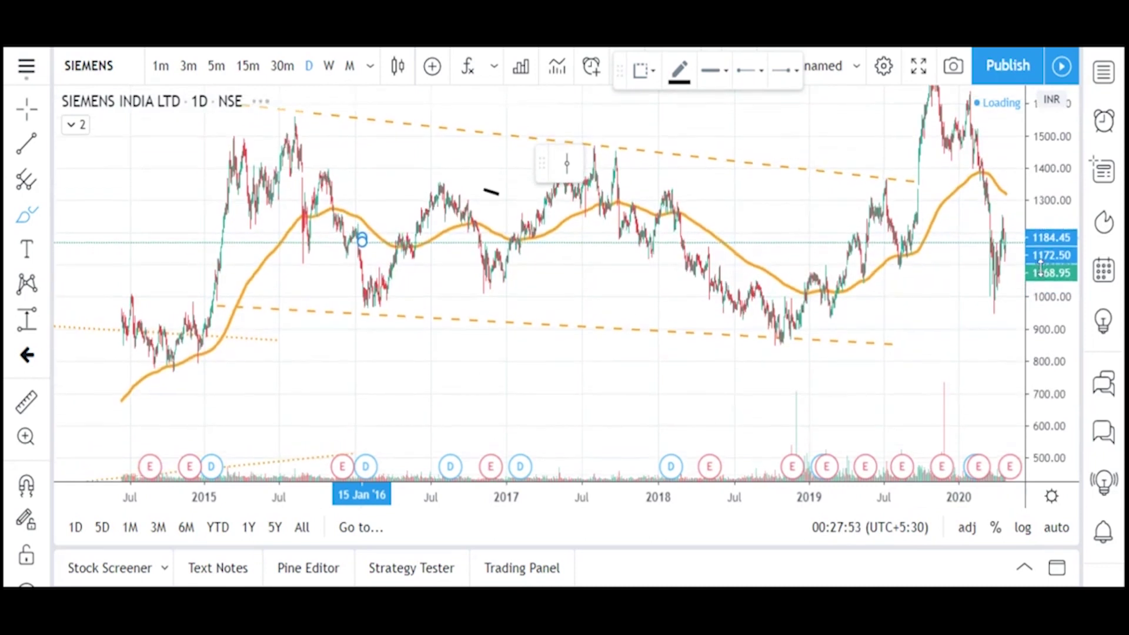
{"action": "scroll", "coordinate": [793, 276], "scroll_direction": "up", "scroll_amount": 2}
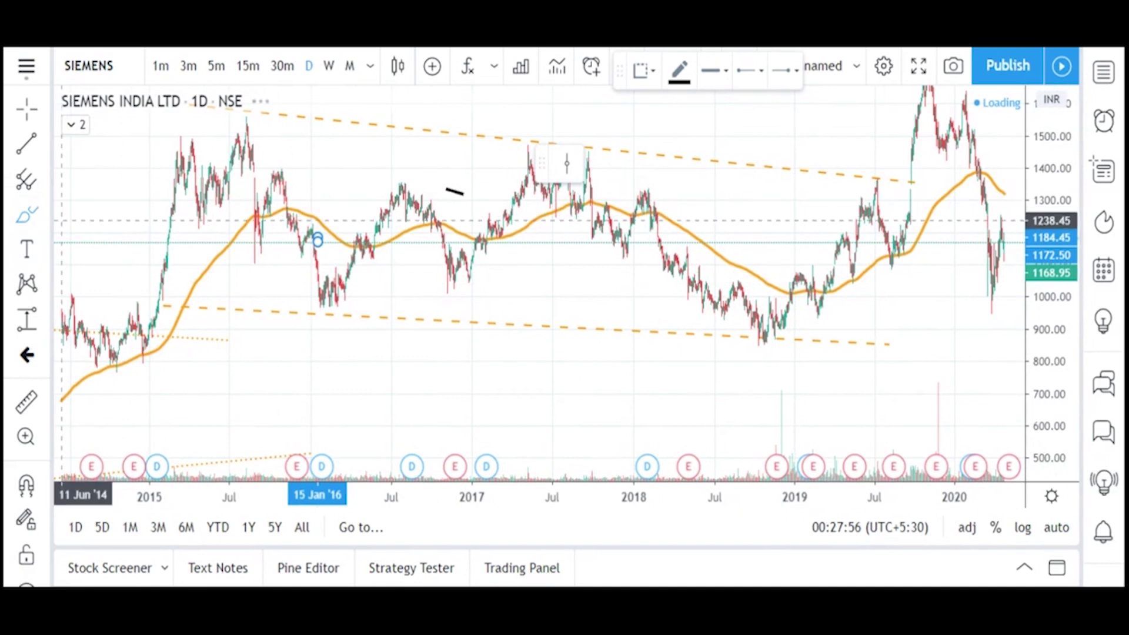
{"action": "left_click_drag", "start_coordinate": [280, 177], "coordinate": [318, 286]}
Step: Pan the daily Siemens chart to show the 2015 price history
{"action": "scroll", "coordinate": [323, 302], "scroll_direction": "up", "scroll_amount": 3}
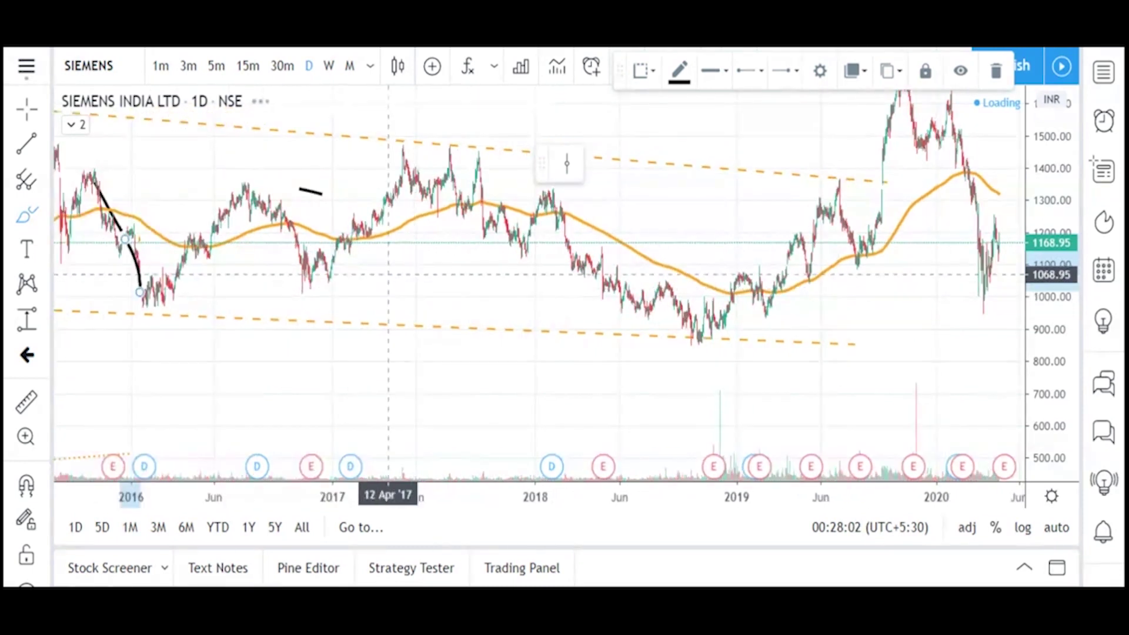
{"action": "left_click", "coordinate": [302, 175]}
{"action": "left_click_drag", "start_coordinate": [302, 175], "coordinate": [641, 201]}
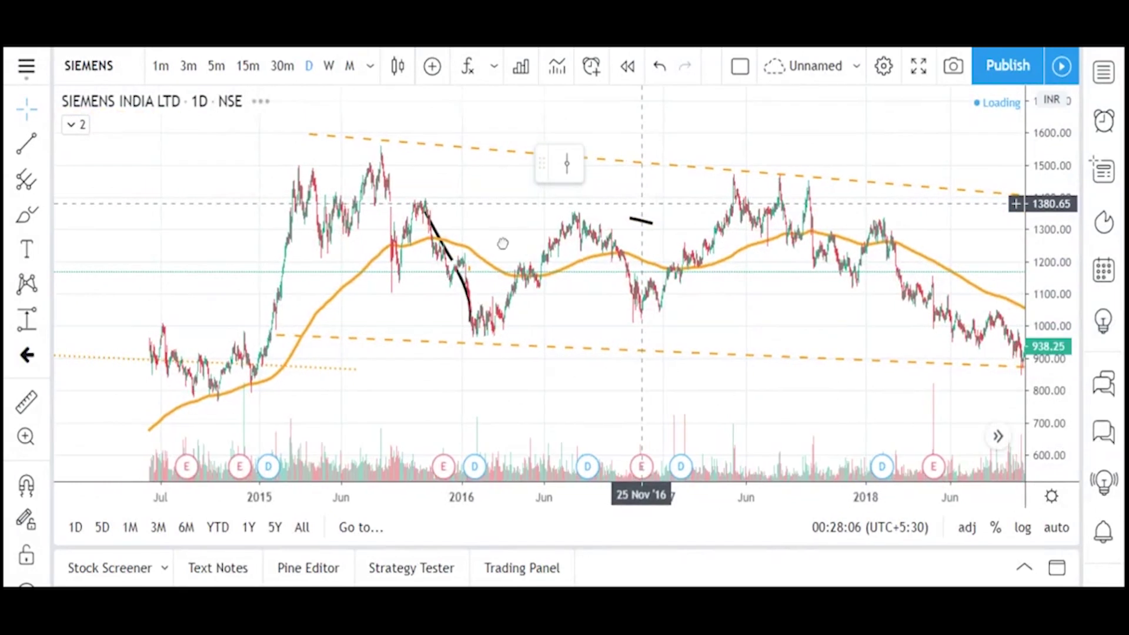
{"action": "scroll", "coordinate": [441, 262], "scroll_direction": "up", "scroll_amount": 3}
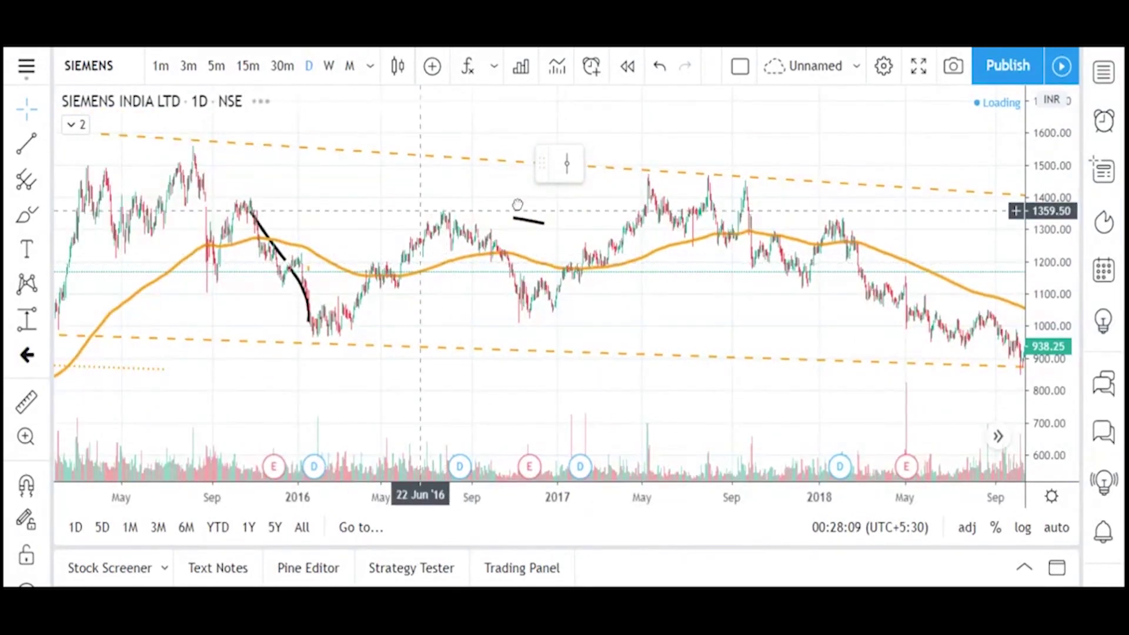
{"action": "left_click_drag", "start_coordinate": [414, 209], "coordinate": [520, 200]}
{"action": "scroll", "coordinate": [286, 264], "scroll_direction": "up", "scroll_amount": 3}
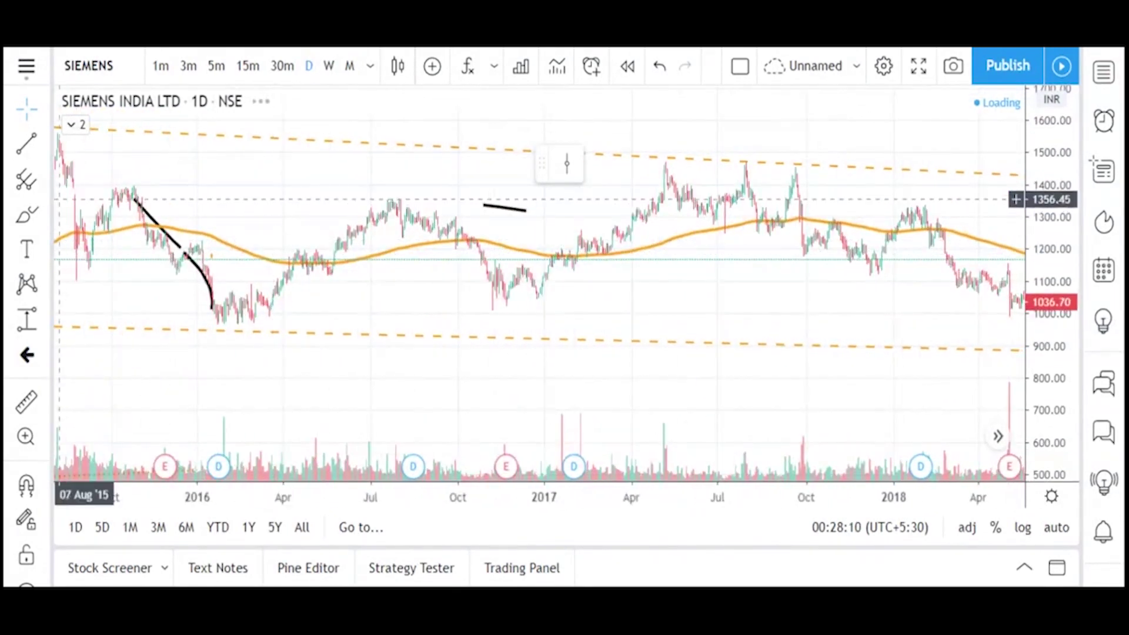
Step: Trace the early-2016 base, add a 14 Jan–22 Mar '16 trend line and a breakout arrow
{"action": "mouse_move", "coordinate": [212, 307]}
{"action": "left_mouse_down"}
{"action": "mouse_move", "coordinate": [247, 320]}
{"action": "mouse_move", "coordinate": [250, 292]}
{"action": "mouse_move", "coordinate": [265, 306]}
{"action": "mouse_move", "coordinate": [280, 270]}
{"action": "mouse_move", "coordinate": [306, 249]}
{"action": "left_mouse_up"}
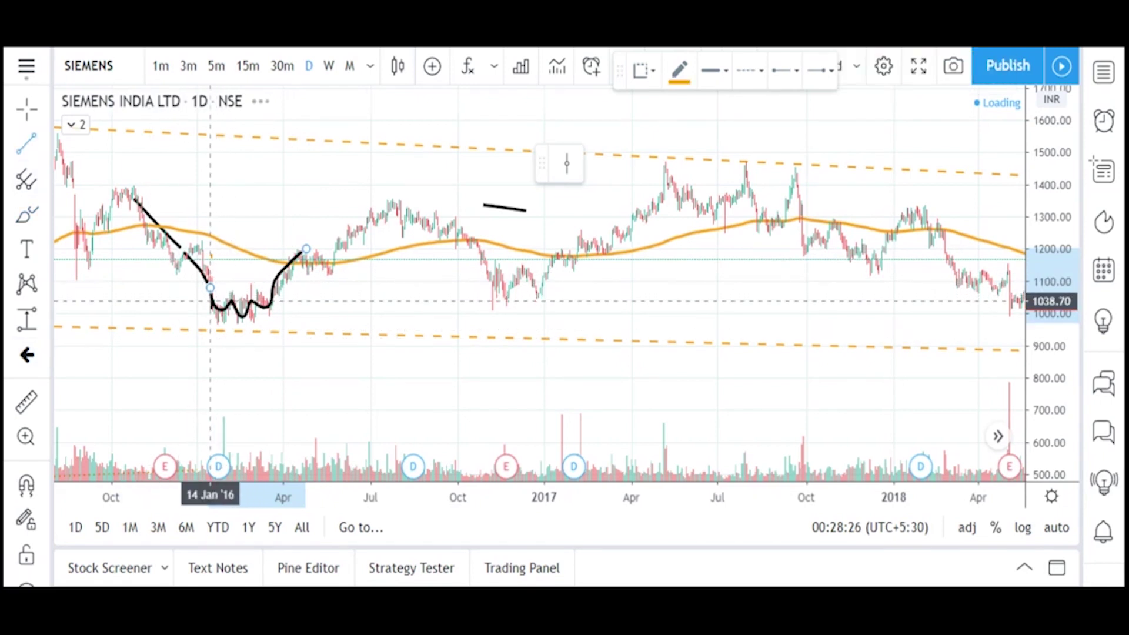
{"action": "left_click", "coordinate": [209, 301]}
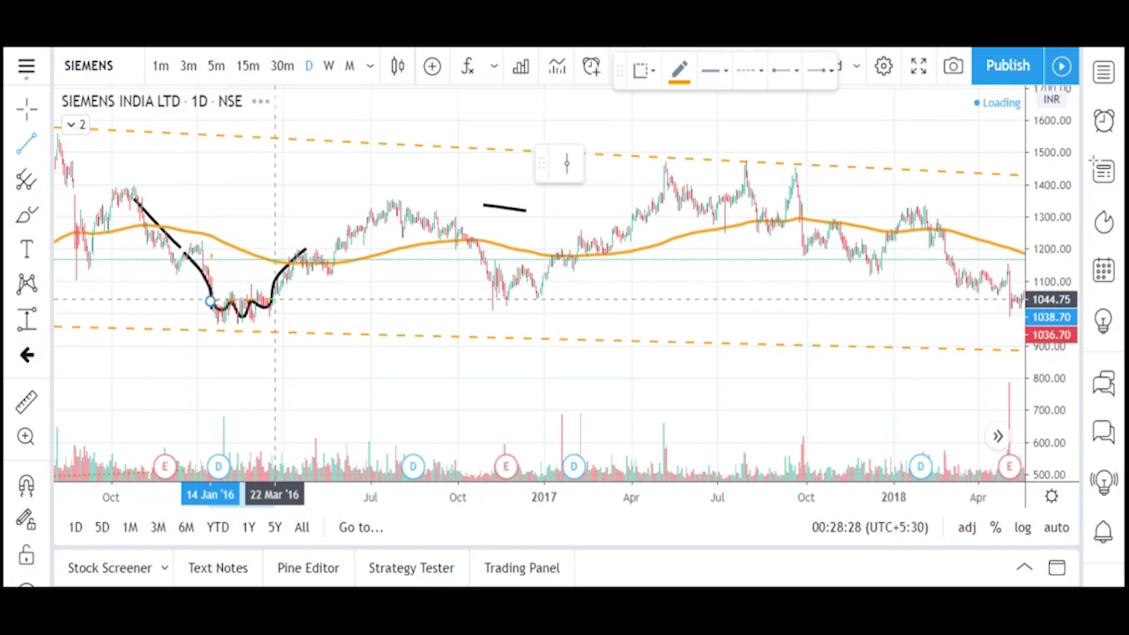
{"action": "left_click", "coordinate": [274, 300]}
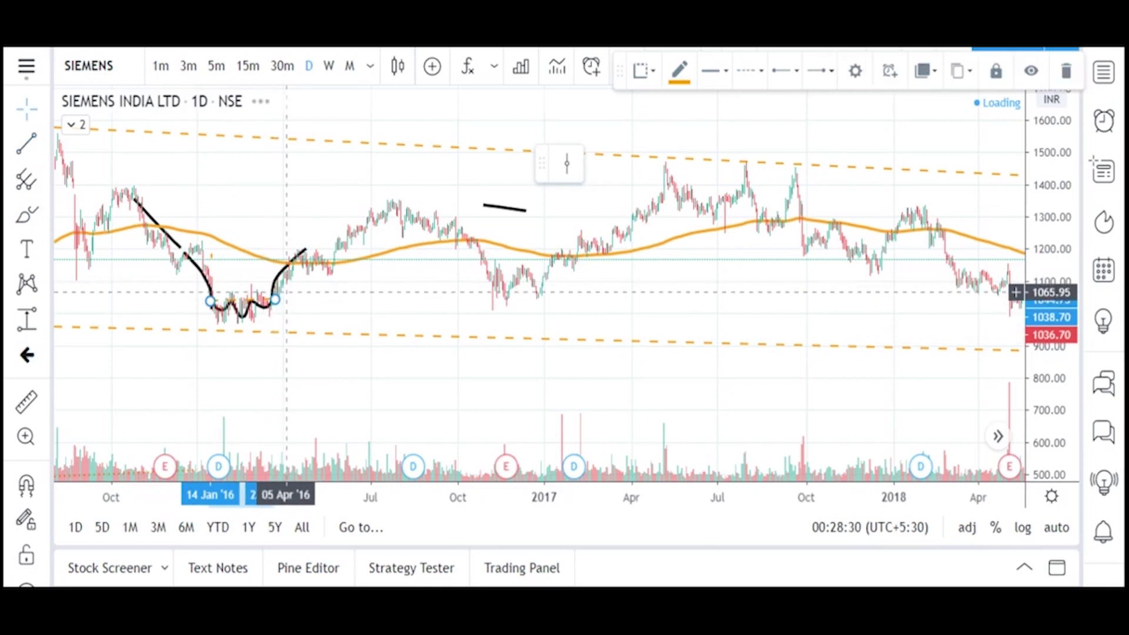
{"action": "left_click", "coordinate": [26, 214]}
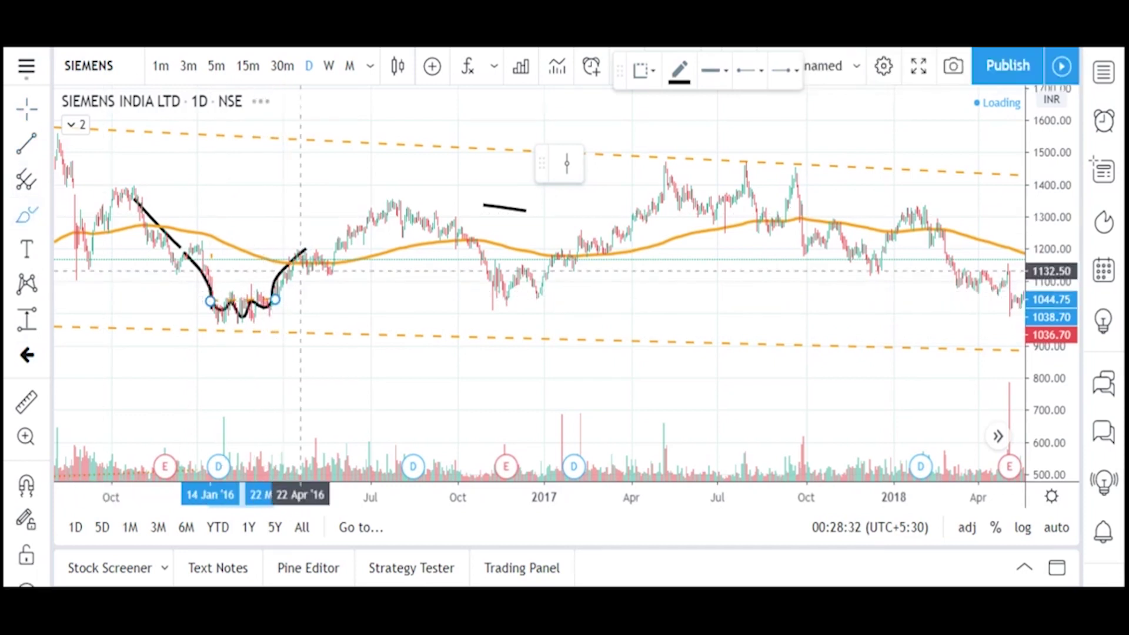
{"action": "mouse_move", "coordinate": [285, 289]}
{"action": "left_mouse_down"}
{"action": "mouse_move", "coordinate": [314, 288]}
{"action": "mouse_move", "coordinate": [286, 289]}
{"action": "mouse_move", "coordinate": [295, 297]}
{"action": "left_mouse_up"}
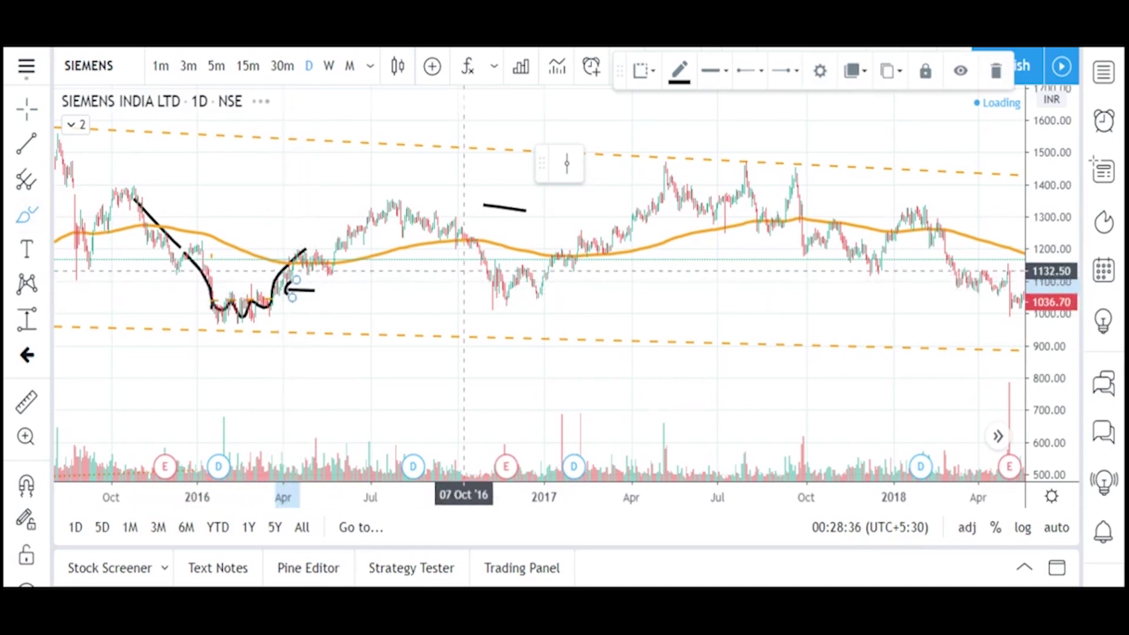
Step: Brush the late-2016 dip wave and the 2017 triple-top peaks
{"action": "mouse_move", "coordinate": [490, 264]}
{"action": "left_mouse_down"}
{"action": "mouse_move", "coordinate": [507, 297]}
{"action": "mouse_move", "coordinate": [526, 267]}
{"action": "mouse_move", "coordinate": [537, 291]}
{"action": "mouse_move", "coordinate": [554, 273]}
{"action": "left_mouse_up"}
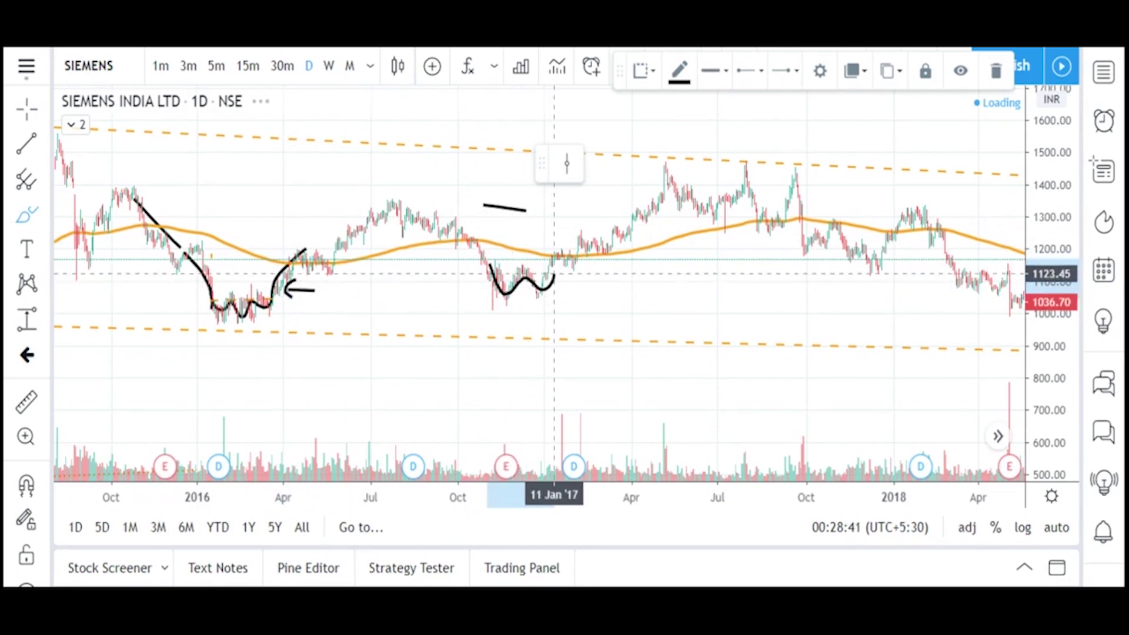
{"action": "scroll", "coordinate": [558, 265], "scroll_direction": "up", "scroll_amount": 2}
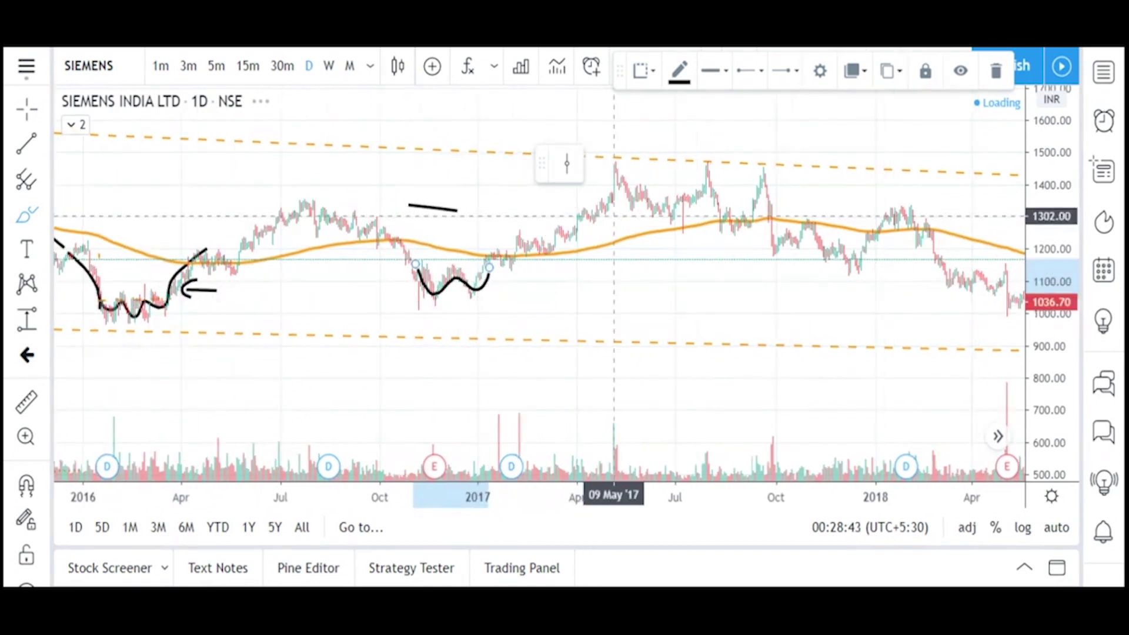
{"action": "mouse_move", "coordinate": [600, 208]}
{"action": "left_mouse_down"}
{"action": "mouse_move", "coordinate": [612, 178]}
{"action": "mouse_move", "coordinate": [650, 191]}
{"action": "mouse_move", "coordinate": [670, 215]}
{"action": "mouse_move", "coordinate": [706, 171]}
{"action": "mouse_move", "coordinate": [731, 222]}
{"action": "mouse_move", "coordinate": [766, 186]}
{"action": "mouse_move", "coordinate": [774, 229]}
{"action": "left_mouse_up"}
{"action": "scroll", "coordinate": [750, 263], "scroll_direction": "up", "scroll_amount": 2}
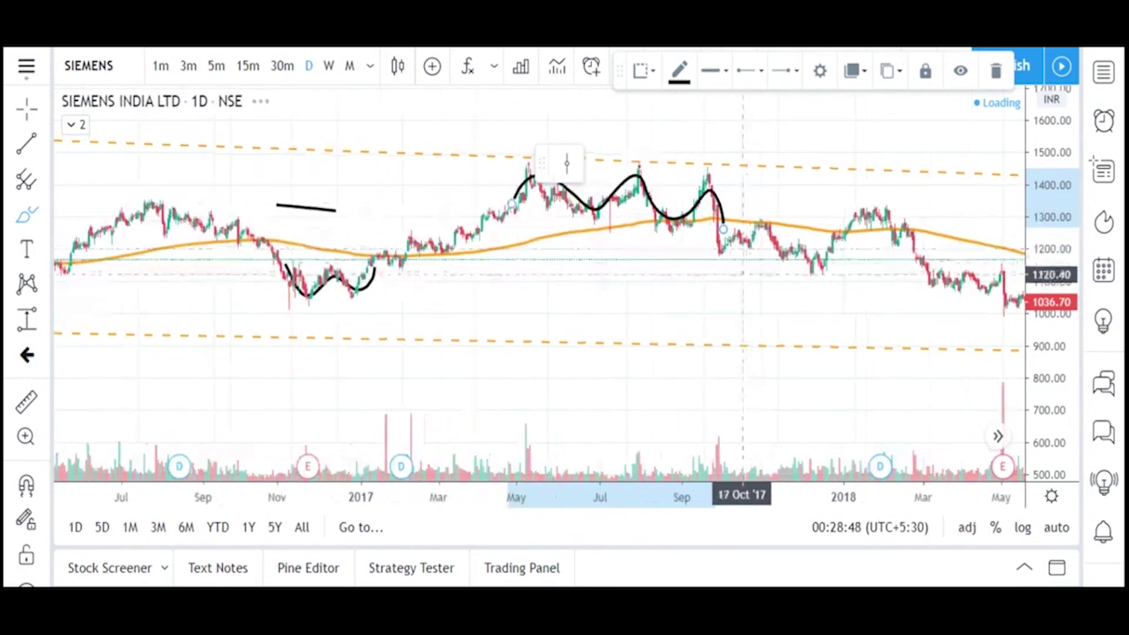
{"action": "mouse_move", "coordinate": [802, 296]}
{"action": "left_mouse_down"}
{"action": "mouse_move", "coordinate": [743, 302]}
{"action": "mouse_move", "coordinate": [660, 241]}
{"action": "mouse_move", "coordinate": [378, 251]}
{"action": "left_mouse_up"}
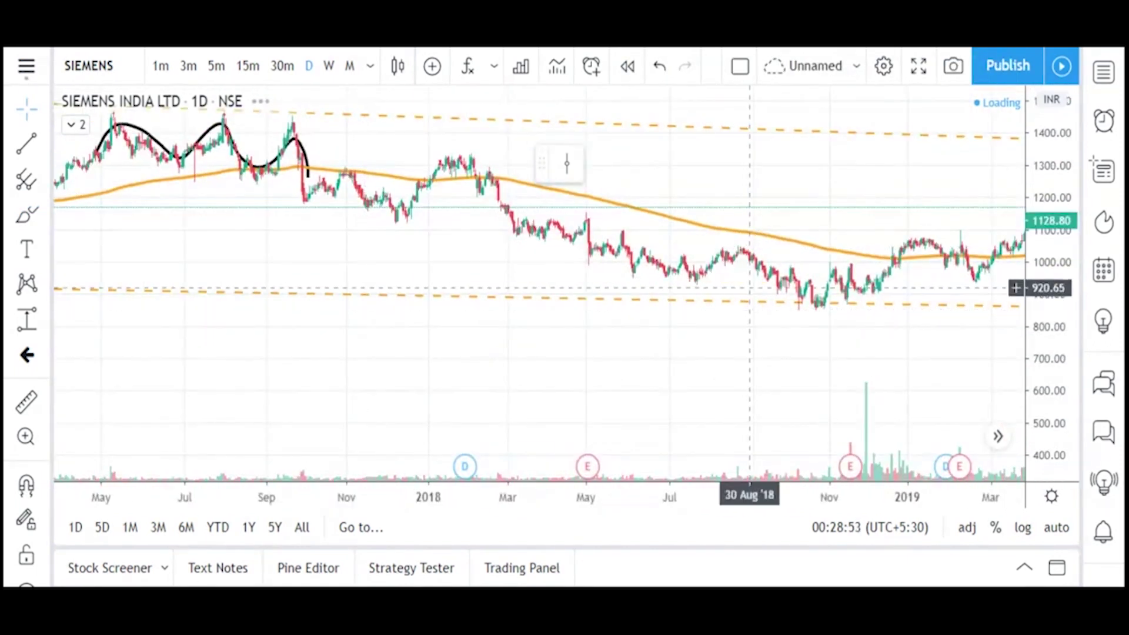
Step: Brush a wave over the late-2018 double bottom and a neckline across its peaks
{"action": "left_click", "coordinate": [26, 214]}
{"action": "mouse_move", "coordinate": [798, 274]}
{"action": "left_mouse_down"}
{"action": "mouse_move", "coordinate": [824, 301]}
{"action": "mouse_move", "coordinate": [851, 289]}
{"action": "left_mouse_up"}
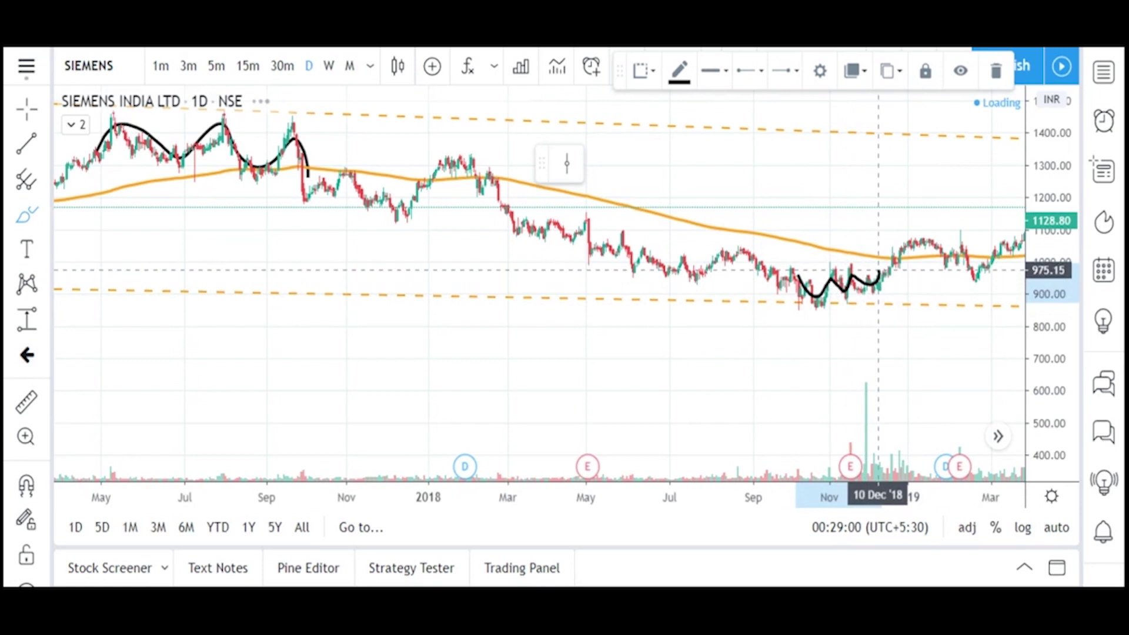
{"action": "left_click_drag", "start_coordinate": [828, 279], "coordinate": [873, 270]}
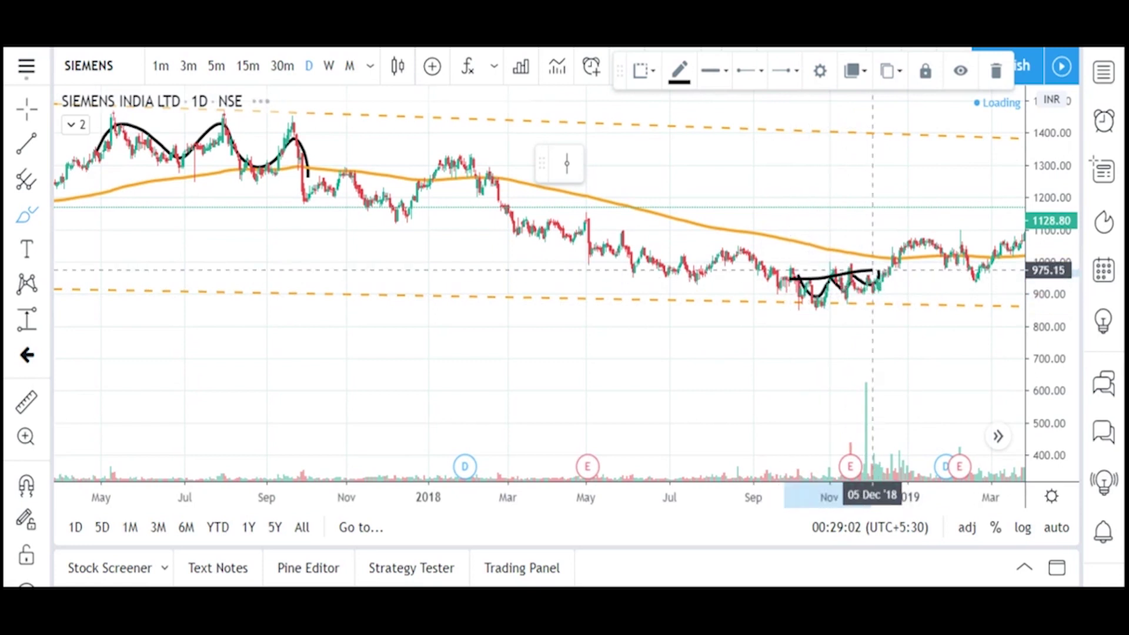
{"action": "scroll", "coordinate": [910, 277], "scroll_direction": "up", "scroll_amount": 3}
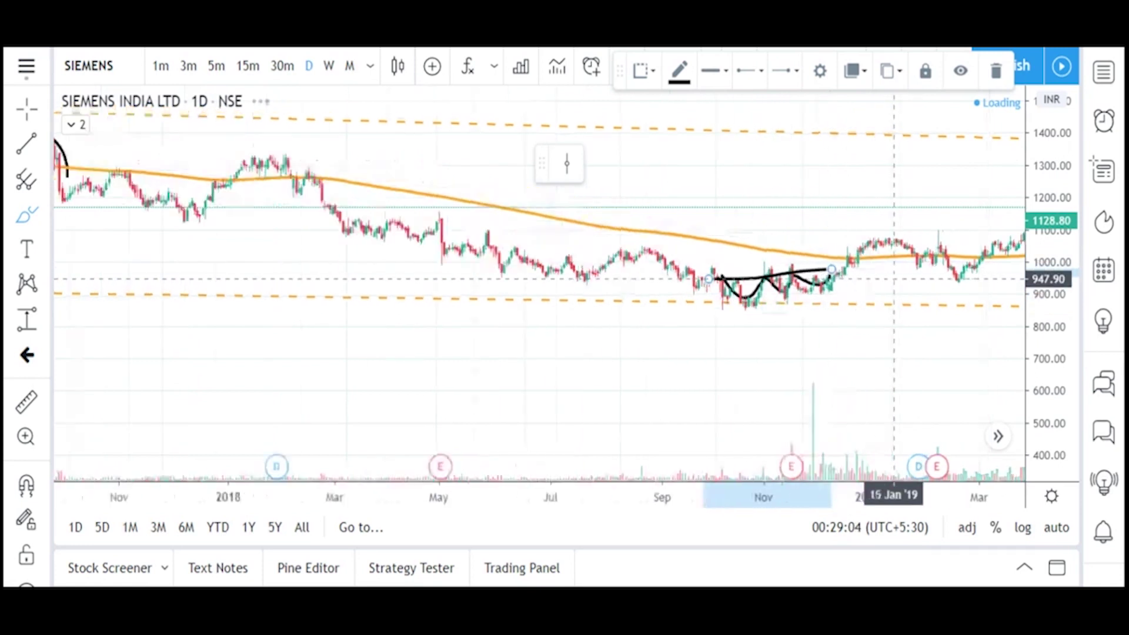
Step: Draw a short breakout line, a hook under the lows and a vertical mark above December '18
{"action": "left_click_drag", "start_coordinate": [1030, 323], "coordinate": [895, 251]}
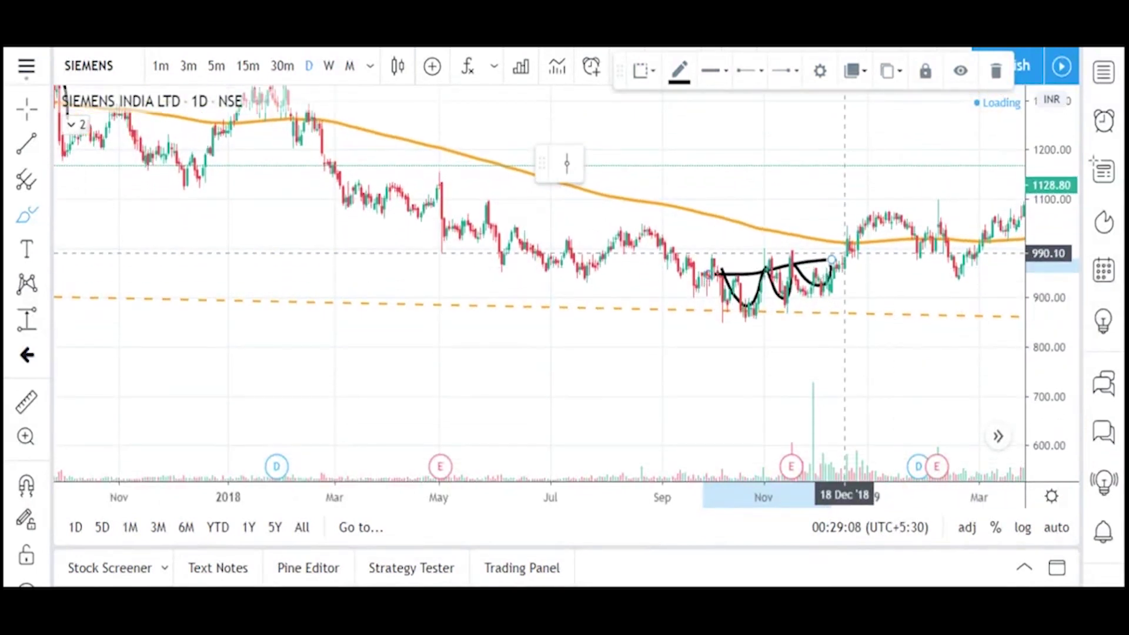
{"action": "left_click_drag", "start_coordinate": [846, 253], "coordinate": [893, 260]}
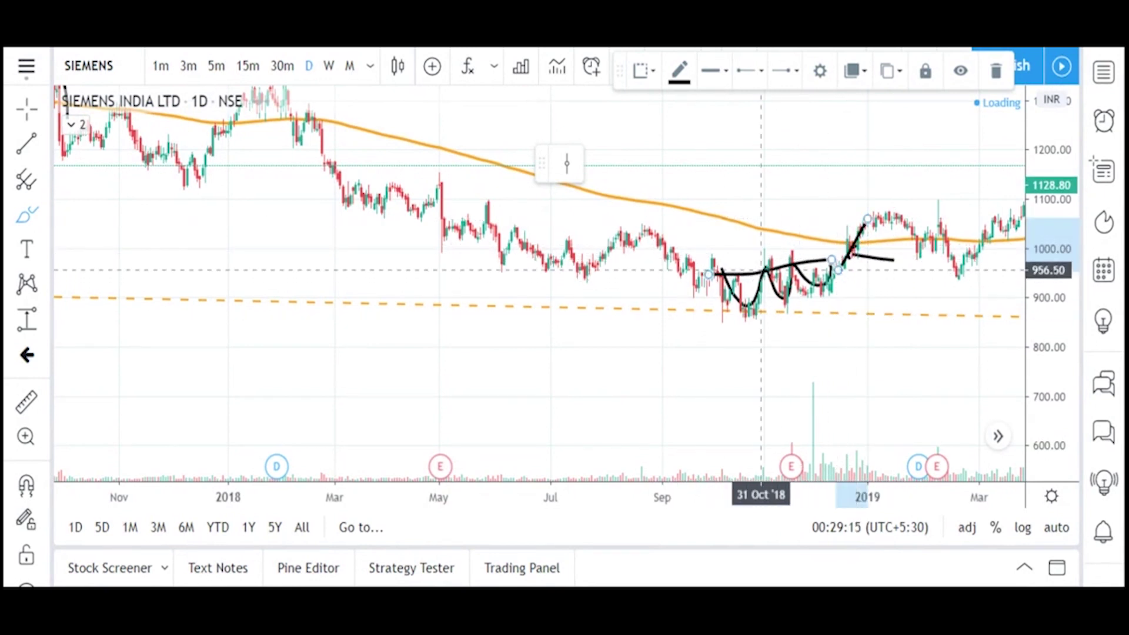
{"action": "mouse_move", "coordinate": [764, 315]}
{"action": "left_mouse_down"}
{"action": "mouse_move", "coordinate": [769, 323]}
{"action": "mouse_move", "coordinate": [763, 271]}
{"action": "left_mouse_up"}
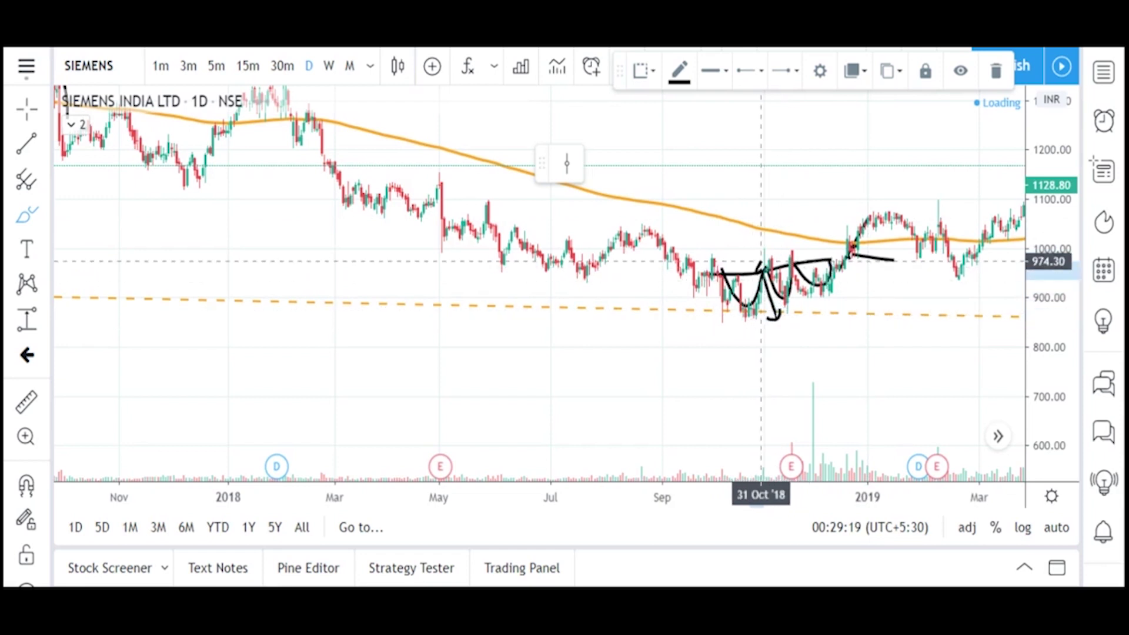
{"action": "mouse_move", "coordinate": [823, 217]}
{"action": "left_mouse_down"}
{"action": "mouse_move", "coordinate": [833, 254]}
{"action": "mouse_move", "coordinate": [823, 206]}
{"action": "mouse_move", "coordinate": [834, 223]}
{"action": "mouse_move", "coordinate": [780, 223]}
{"action": "left_mouse_up"}
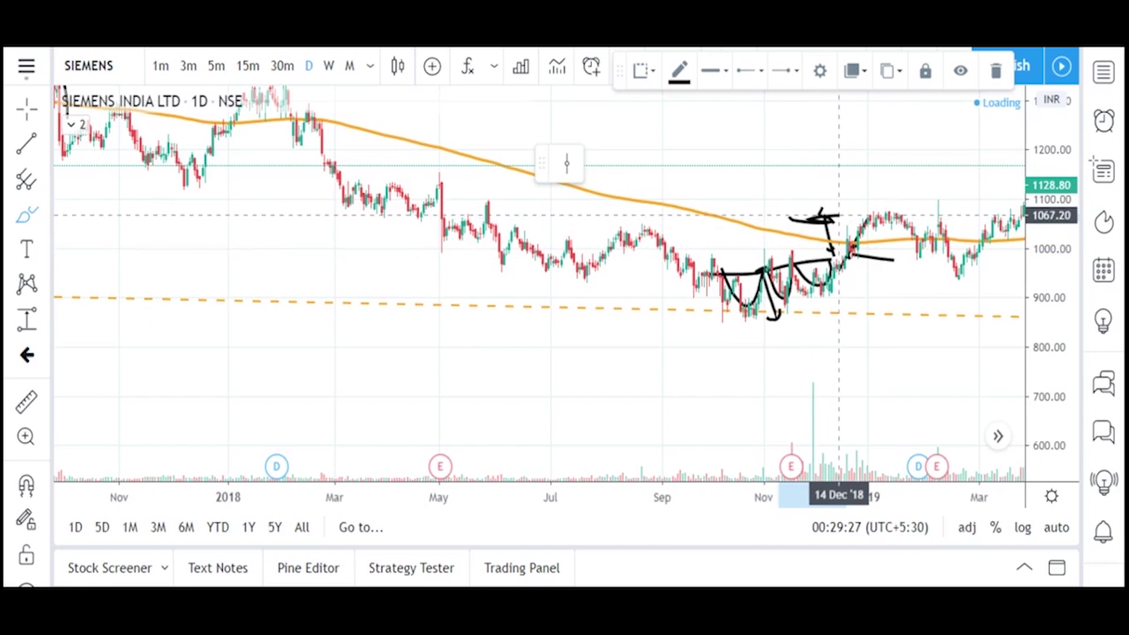
{"action": "scroll", "coordinate": [867, 235], "scroll_direction": "up", "scroll_amount": 1}
Step: Zoom the JINDALSTEL weekly chart to focus on 2009 onward
{"action": "scroll", "coordinate": [720, 250], "scroll_direction": "down", "scroll_amount": 1}
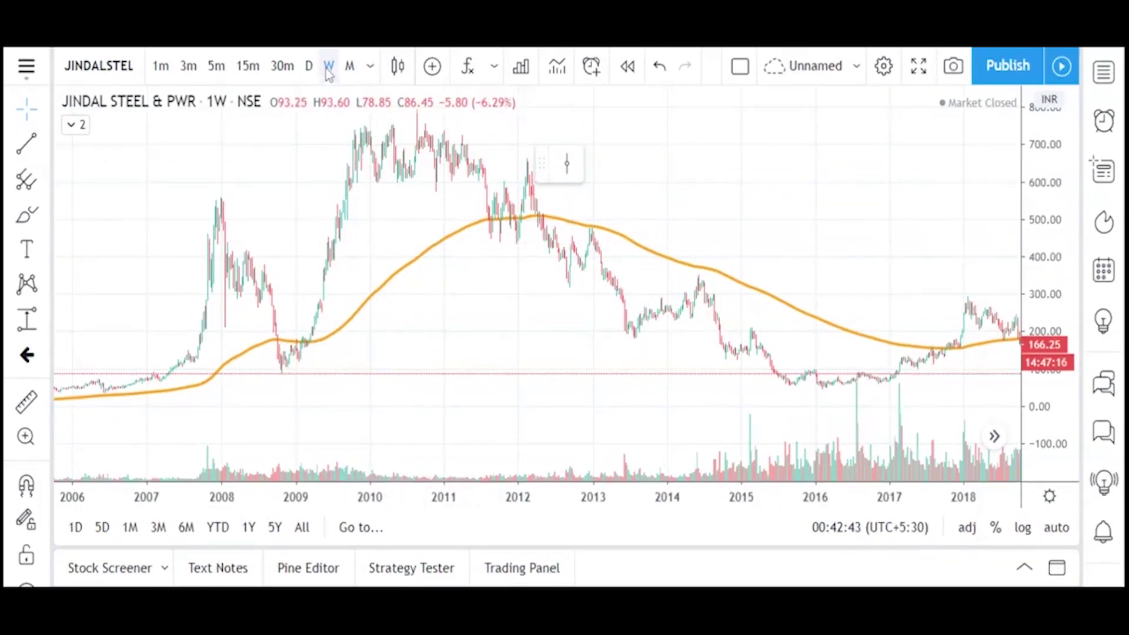
{"action": "scroll", "coordinate": [456, 171], "scroll_direction": "up", "scroll_amount": 3}
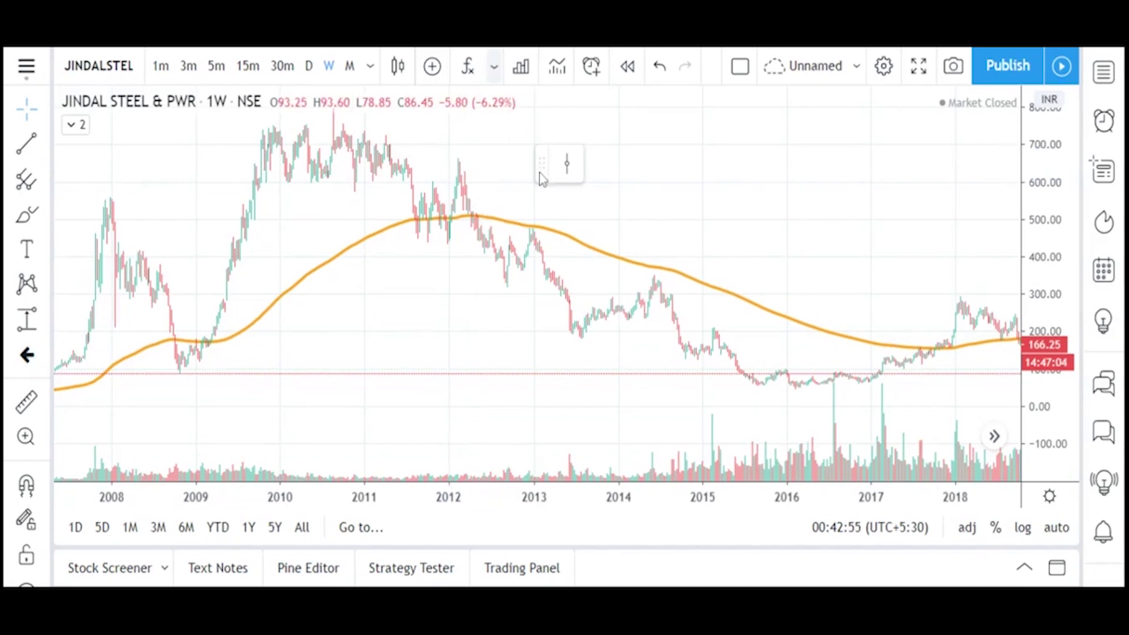
{"action": "scroll", "coordinate": [446, 188], "scroll_direction": "up", "scroll_amount": 3}
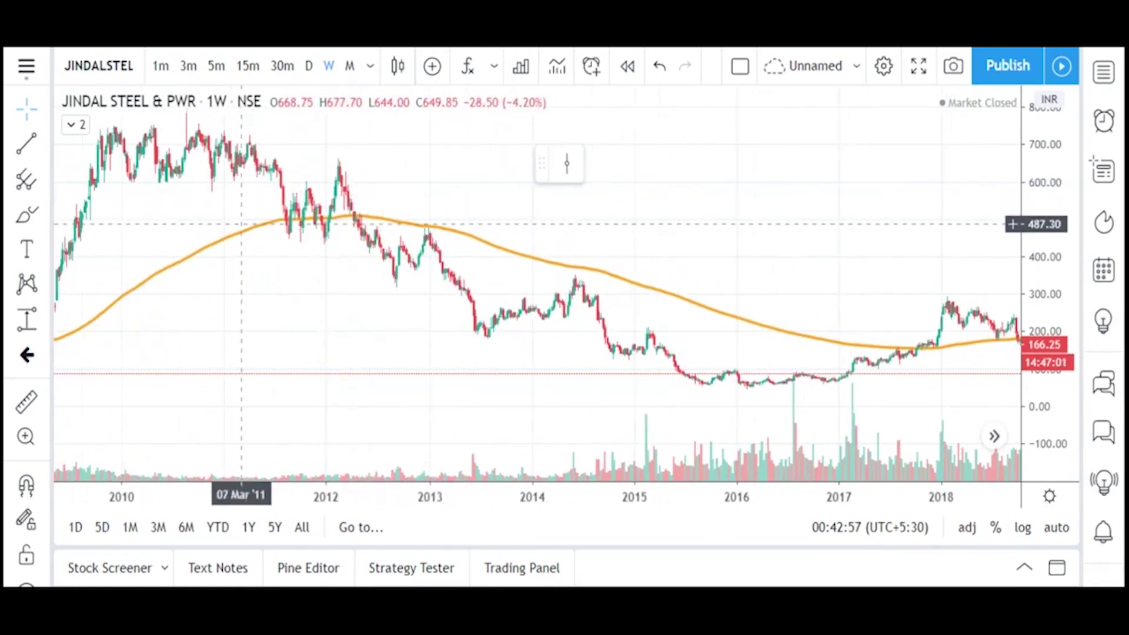
Step: Brush the 2012 flagpole, flag lines, arrow and the wavy path inside the flag
{"action": "left_click", "coordinate": [26, 214]}
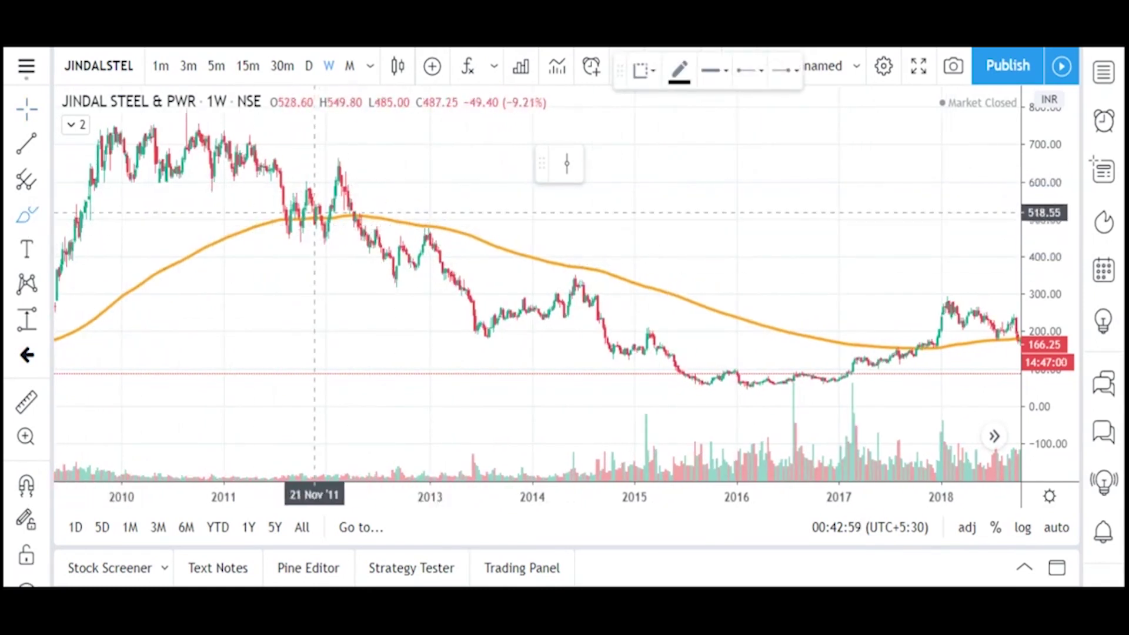
{"action": "mouse_move", "coordinate": [344, 178]}
{"action": "left_mouse_down"}
{"action": "mouse_move", "coordinate": [395, 279]}
{"action": "mouse_move", "coordinate": [435, 230]}
{"action": "left_mouse_up"}
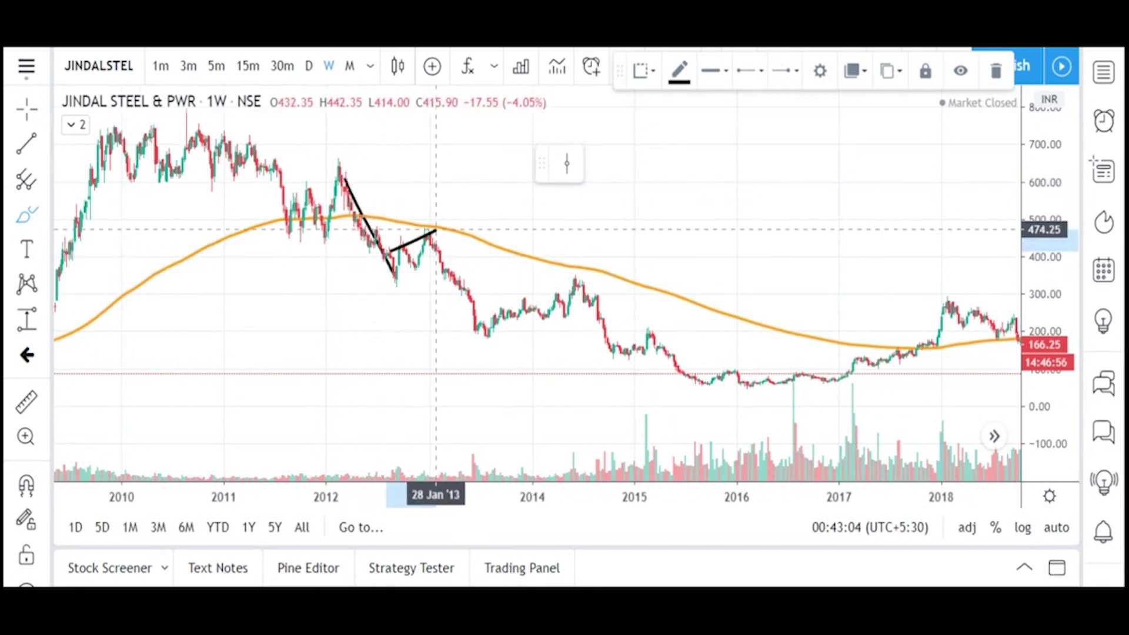
{"action": "left_click_drag", "start_coordinate": [401, 276], "coordinate": [444, 253]}
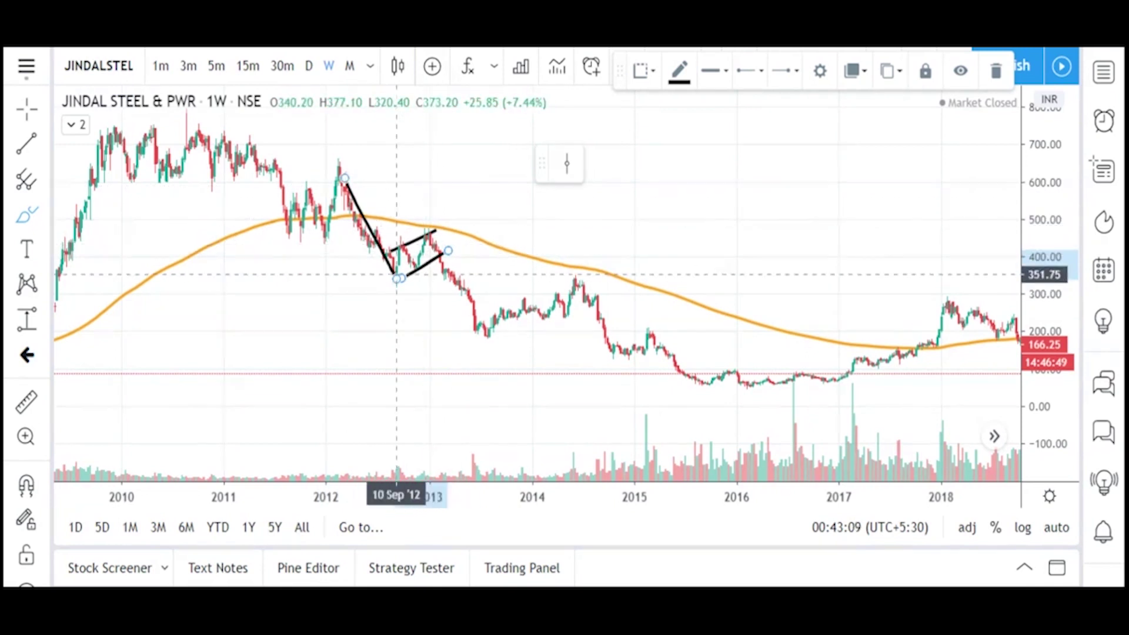
{"action": "mouse_move", "coordinate": [410, 257]}
{"action": "left_mouse_down"}
{"action": "mouse_move", "coordinate": [429, 234]}
{"action": "mouse_move", "coordinate": [459, 281]}
{"action": "left_mouse_up"}
{"action": "left_click_drag", "start_coordinate": [454, 254], "coordinate": [491, 252]}
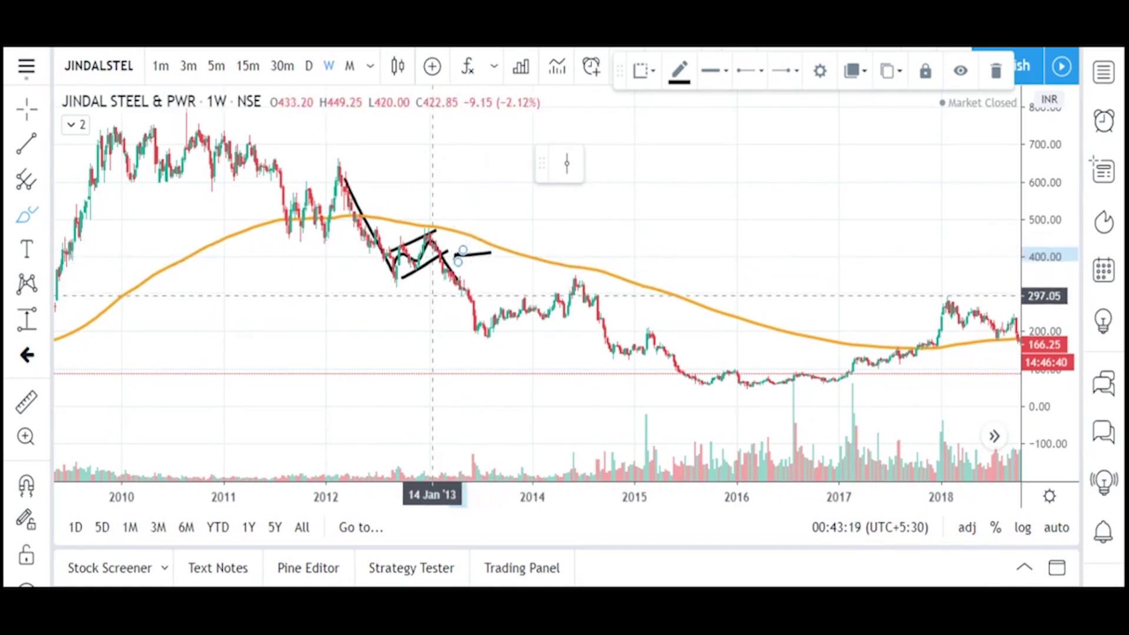
{"action": "mouse_move", "coordinate": [458, 279]}
{"action": "left_mouse_down"}
{"action": "mouse_move", "coordinate": [392, 268]}
{"action": "mouse_move", "coordinate": [478, 303]}
{"action": "mouse_move", "coordinate": [486, 327]}
{"action": "mouse_move", "coordinate": [567, 306]}
{"action": "left_mouse_up"}
Step: Delete the freehand curve spanning 2013 to mid-2014 and pan the chart up slightly
{"action": "scroll", "coordinate": [478, 294], "scroll_direction": "up", "scroll_amount": 2}
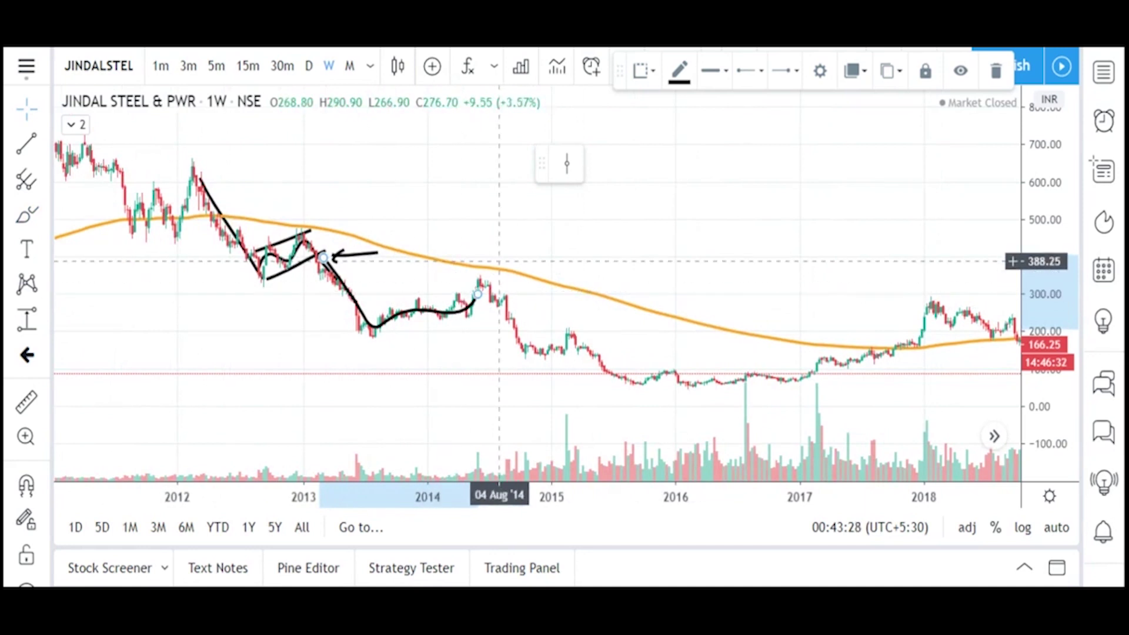
{"action": "key", "text": "Delete"}
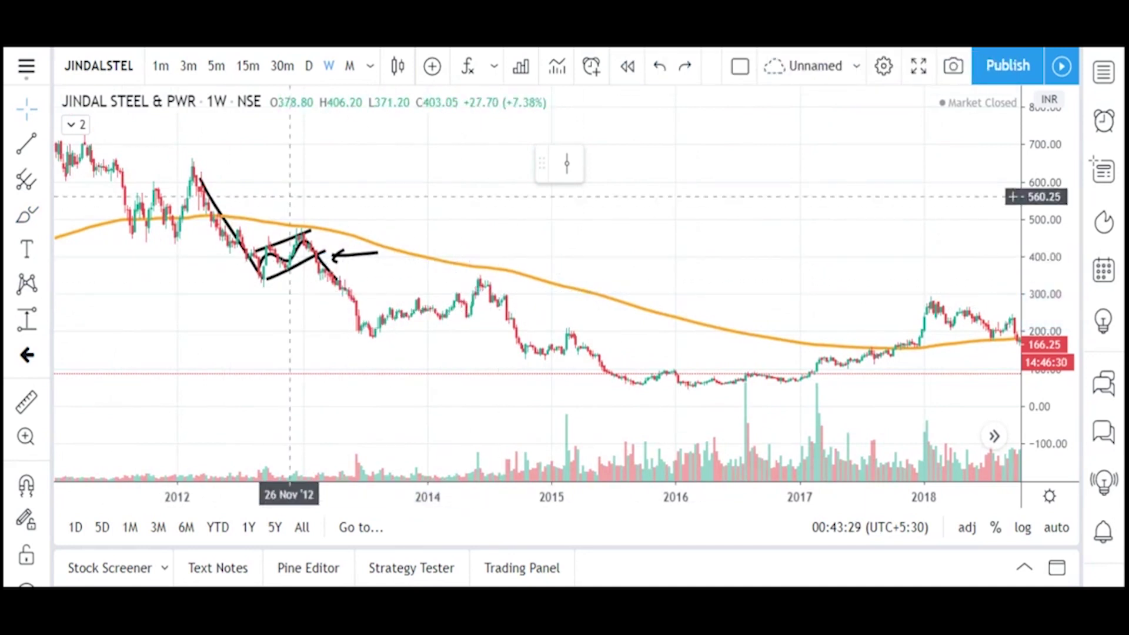
{"action": "scroll", "coordinate": [329, 288], "scroll_direction": "up", "scroll_amount": 1}
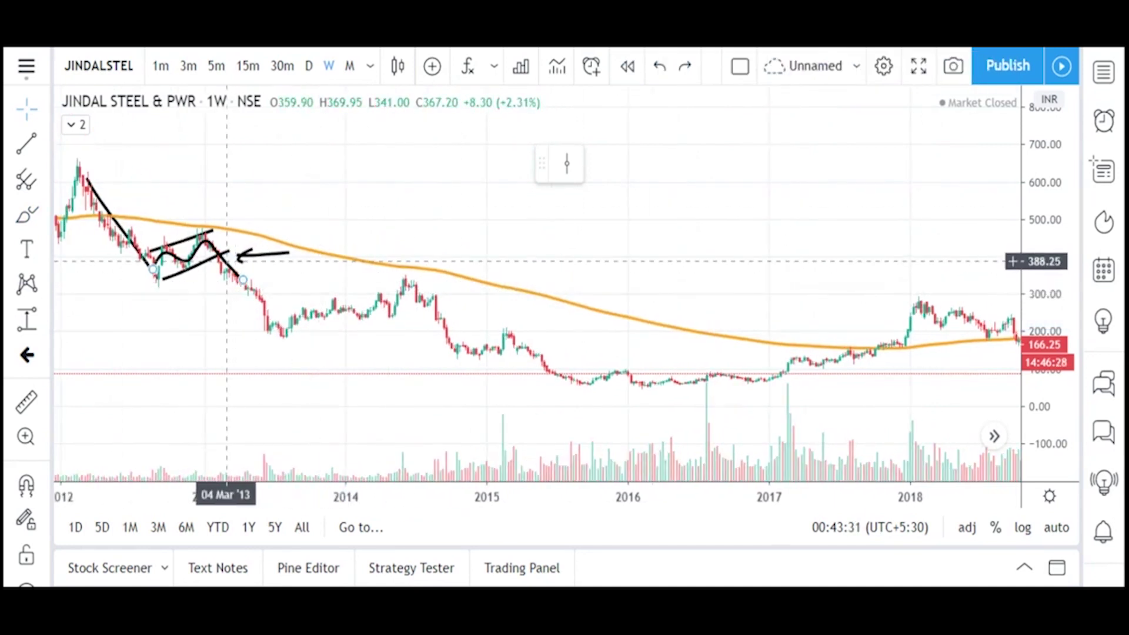
{"action": "mouse_move", "coordinate": [234, 270]}
{"action": "left_mouse_down"}
{"action": "mouse_move", "coordinate": [272, 325]}
{"action": "mouse_move", "coordinate": [237, 250]}
{"action": "mouse_move", "coordinate": [287, 313]}
{"action": "mouse_move", "coordinate": [325, 266]}
{"action": "mouse_move", "coordinate": [416, 243]}
{"action": "left_mouse_up"}
Step: Brush the rising 2013–2014 channel line and a curve down to the late-2015 lows
{"action": "left_click", "coordinate": [27, 214]}
{"action": "left_click_drag", "start_coordinate": [287, 316], "coordinate": [405, 281]}
{"action": "scroll", "coordinate": [432, 271], "scroll_direction": "up", "scroll_amount": 2}
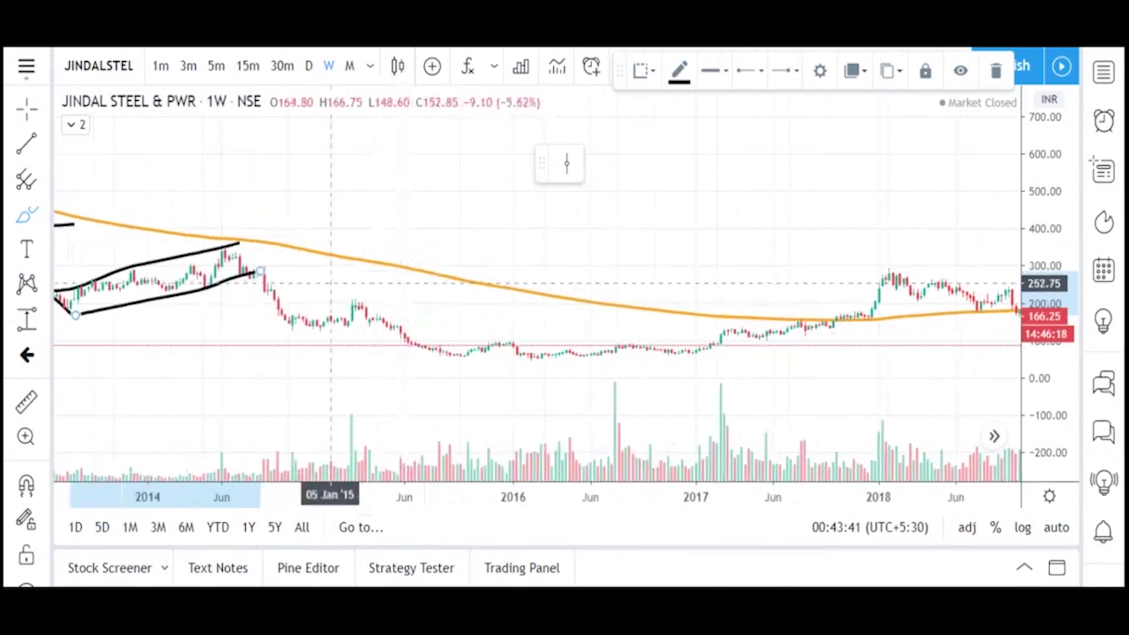
{"action": "left_click", "coordinate": [265, 291]}
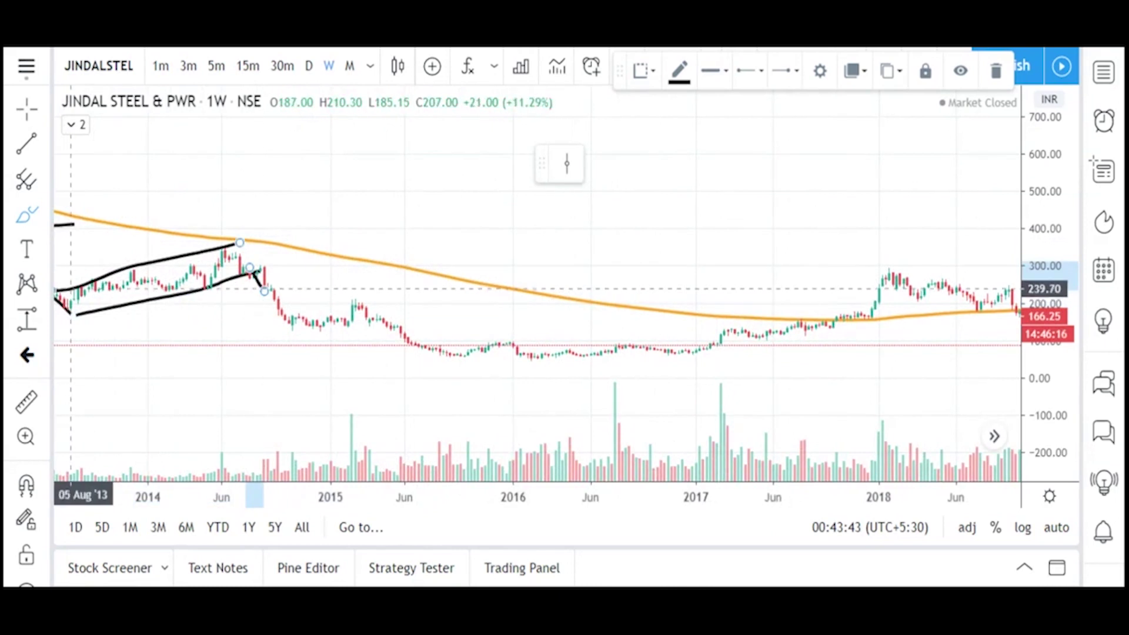
{"action": "scroll", "coordinate": [67, 286], "scroll_direction": "down", "scroll_amount": 3}
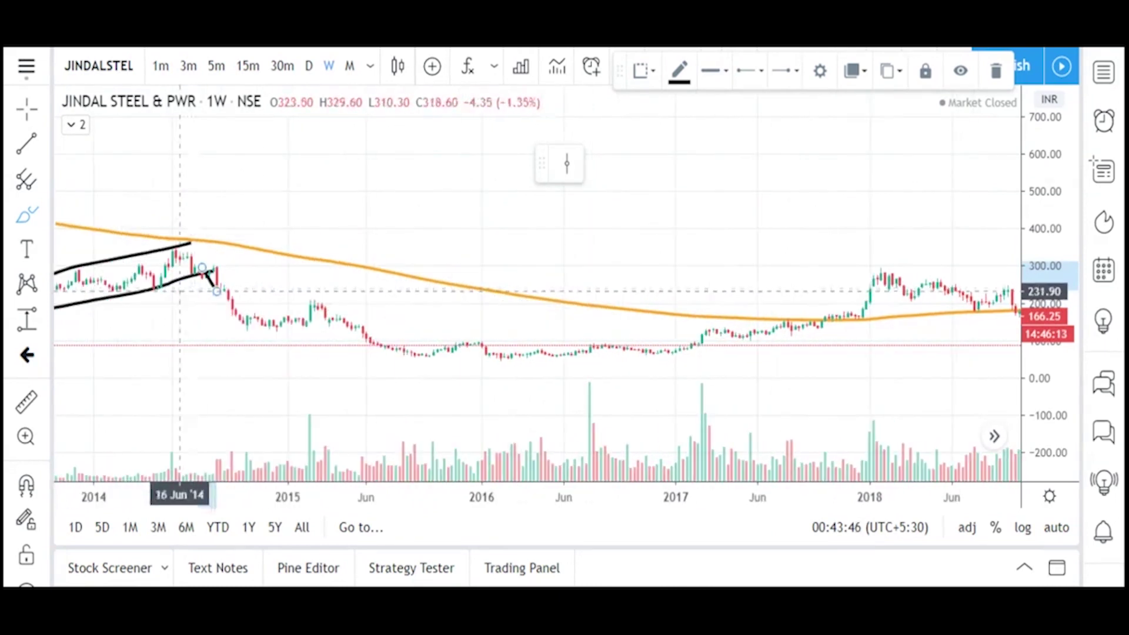
{"action": "scroll", "coordinate": [200, 280], "scroll_direction": "down", "scroll_amount": 1}
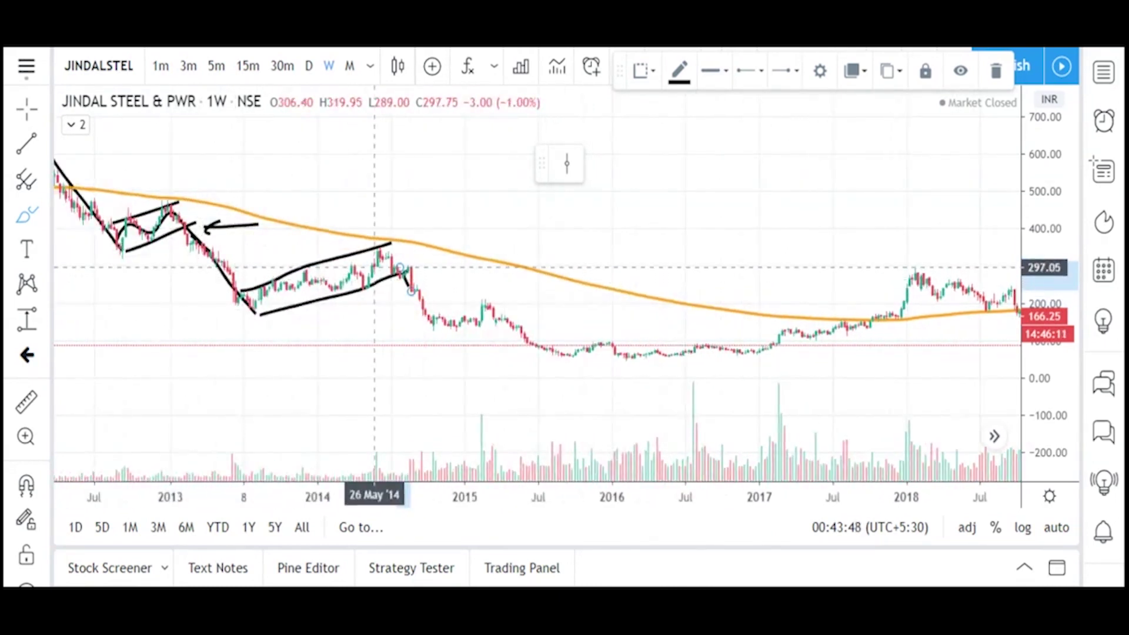
{"action": "scroll", "coordinate": [359, 288], "scroll_direction": "up", "scroll_amount": 2}
{"action": "mouse_move", "coordinate": [340, 275]}
{"action": "left_mouse_down"}
{"action": "mouse_move", "coordinate": [372, 262]}
{"action": "mouse_move", "coordinate": [344, 277]}
{"action": "mouse_move", "coordinate": [368, 317]}
{"action": "mouse_move", "coordinate": [512, 354]}
{"action": "mouse_move", "coordinate": [572, 349]}
{"action": "left_mouse_up"}
{"action": "scroll", "coordinate": [529, 324], "scroll_direction": "down", "scroll_amount": 4}
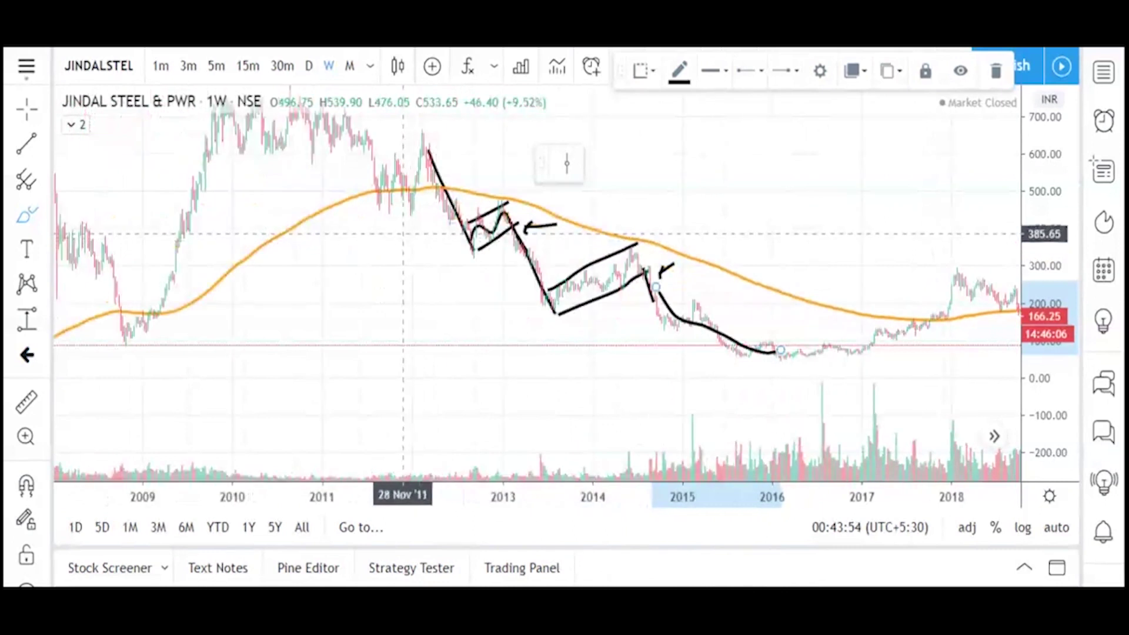
{"action": "scroll", "coordinate": [572, 215], "scroll_direction": "up", "scroll_amount": 1}
{"action": "scroll", "coordinate": [582, 217], "scroll_direction": "up", "scroll_amount": 1}
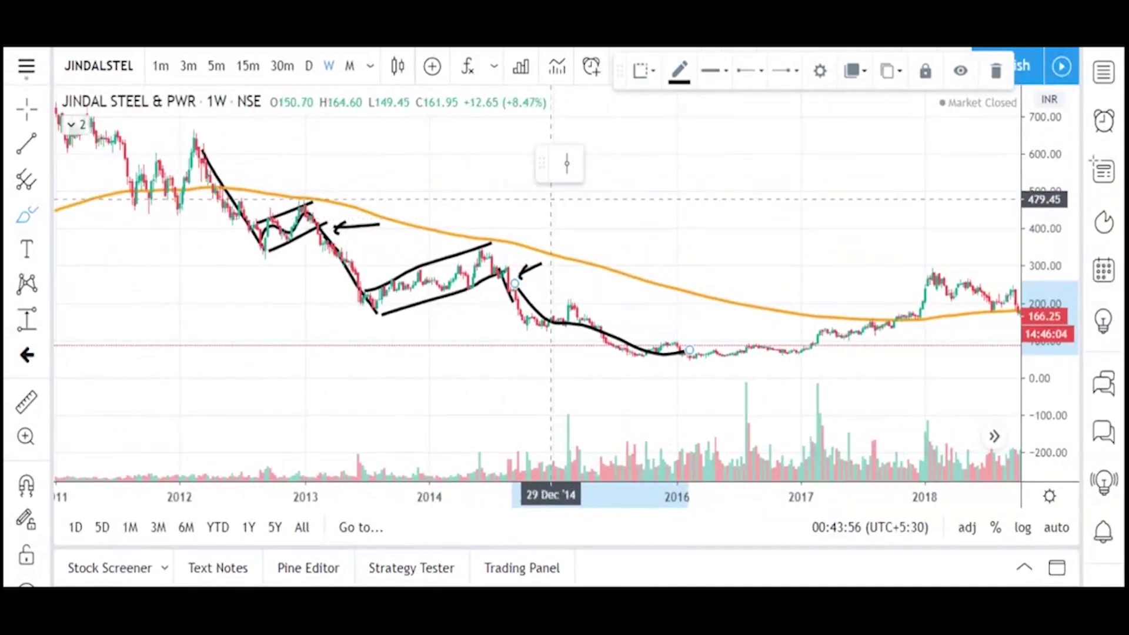
Step: Hand-write the letters B, P and b above the 2016–2018 prices
{"action": "mouse_move", "coordinate": [629, 122]}
{"action": "left_mouse_down"}
{"action": "mouse_move", "coordinate": [628, 205]}
{"action": "mouse_move", "coordinate": [660, 170]}
{"action": "mouse_move", "coordinate": [630, 170]}
{"action": "left_mouse_up"}
{"action": "mouse_move", "coordinate": [693, 120]}
{"action": "left_mouse_down"}
{"action": "mouse_move", "coordinate": [711, 198]}
{"action": "mouse_move", "coordinate": [736, 115]}
{"action": "mouse_move", "coordinate": [706, 169]}
{"action": "left_mouse_up"}
{"action": "mouse_move", "coordinate": [790, 131]}
{"action": "left_mouse_down"}
{"action": "mouse_move", "coordinate": [808, 194]}
{"action": "mouse_move", "coordinate": [862, 178]}
{"action": "mouse_move", "coordinate": [811, 200]}
{"action": "left_mouse_up"}
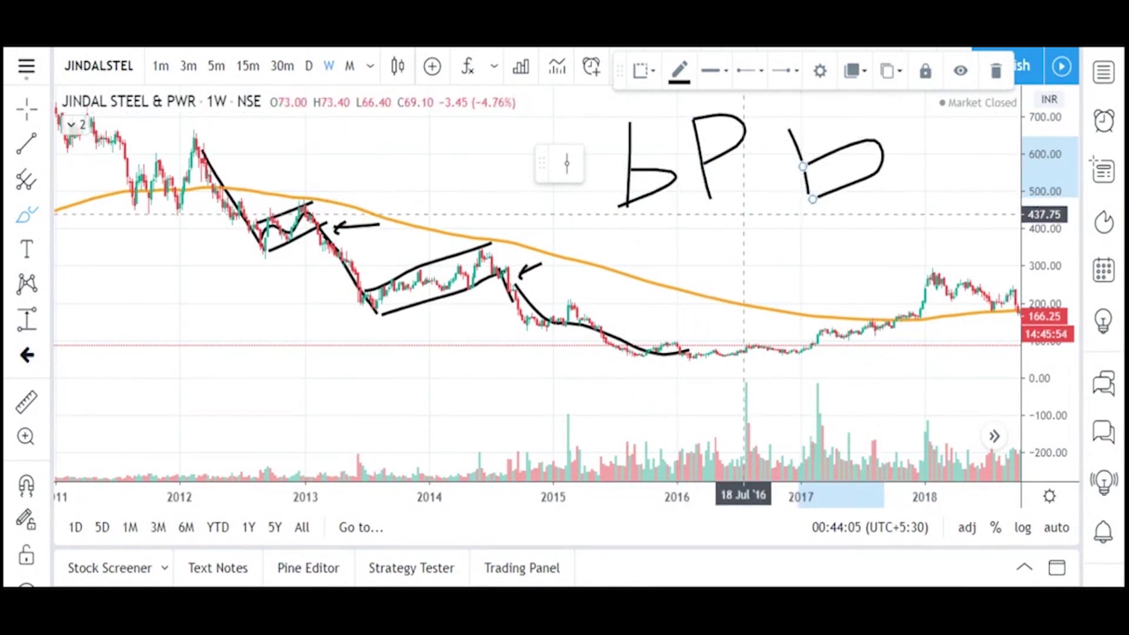
{"action": "scroll", "coordinate": [725, 213], "scroll_direction": "down", "scroll_amount": 2}
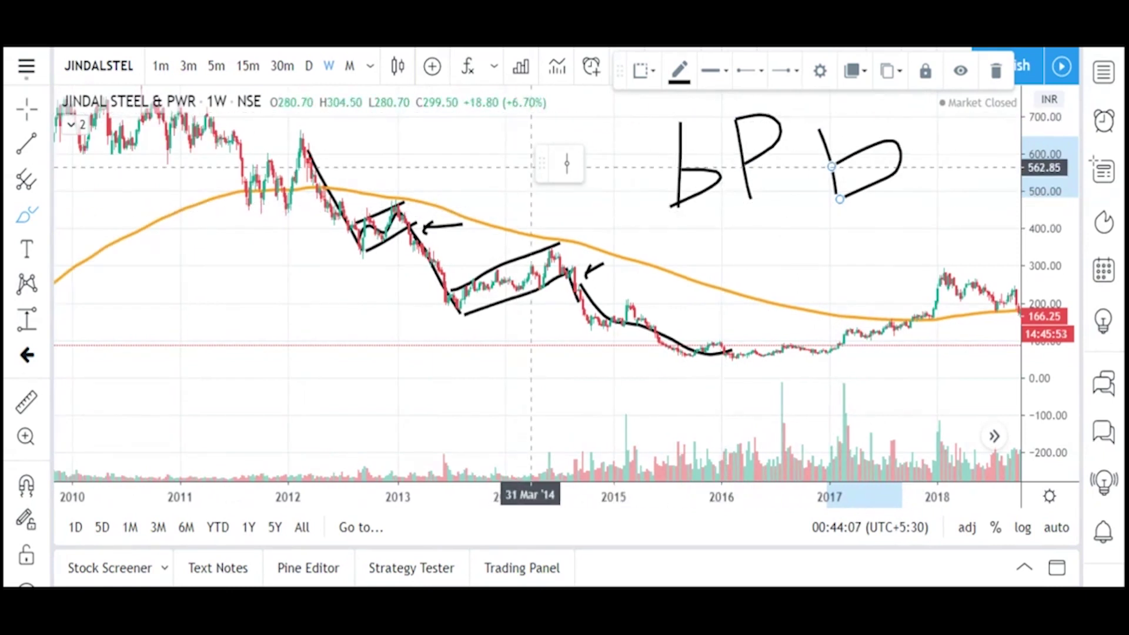
{"action": "left_click_drag", "start_coordinate": [608, 112], "coordinate": [630, 197]}
{"action": "mouse_move", "coordinate": [619, 154]}
{"action": "left_mouse_down"}
{"action": "mouse_move", "coordinate": [692, 181]}
{"action": "mouse_move", "coordinate": [628, 194]}
{"action": "left_mouse_up"}
Step: Sketch two triangle shapes beneath the handwritten letters
{"action": "left_click_drag", "start_coordinate": [750, 215], "coordinate": [800, 292]}
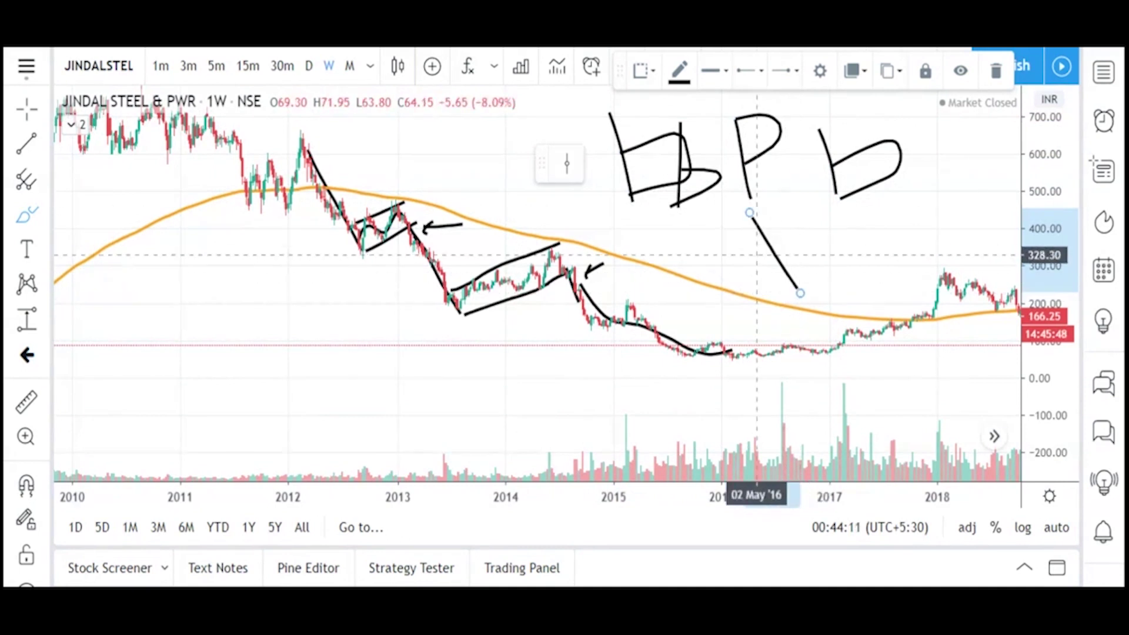
{"action": "left_click_drag", "start_coordinate": [761, 252], "coordinate": [830, 252]}
{"action": "left_click_drag", "start_coordinate": [802, 291], "coordinate": [845, 251]}
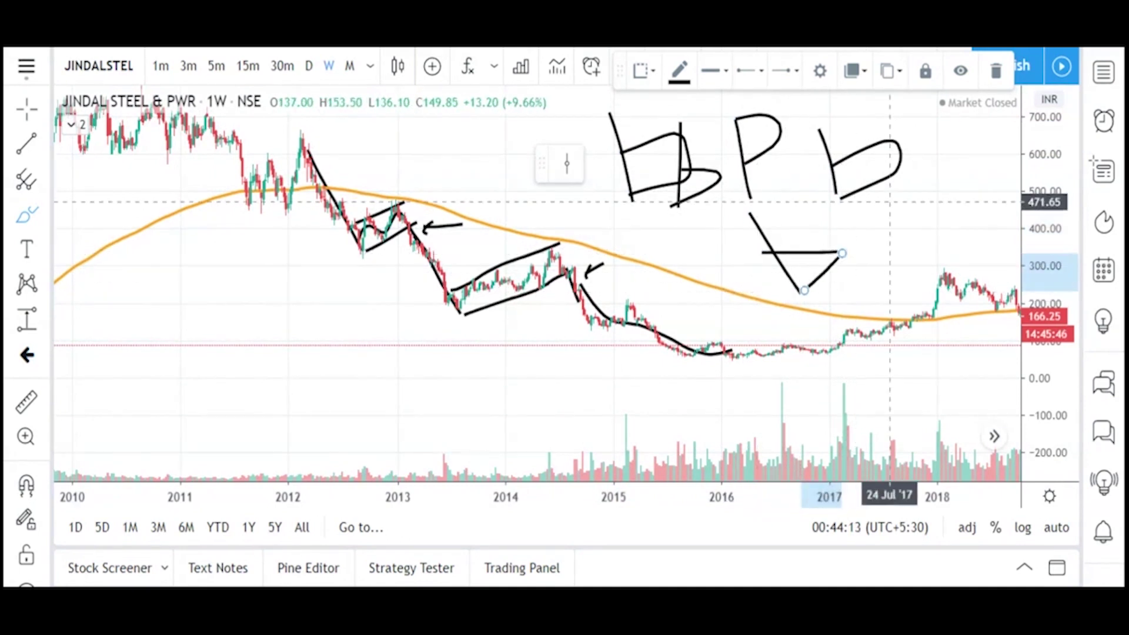
{"action": "mouse_move", "coordinate": [881, 202]}
{"action": "left_mouse_down"}
{"action": "mouse_move", "coordinate": [902, 274]}
{"action": "mouse_move", "coordinate": [976, 238]}
{"action": "mouse_move", "coordinate": [898, 244]}
{"action": "left_mouse_up"}
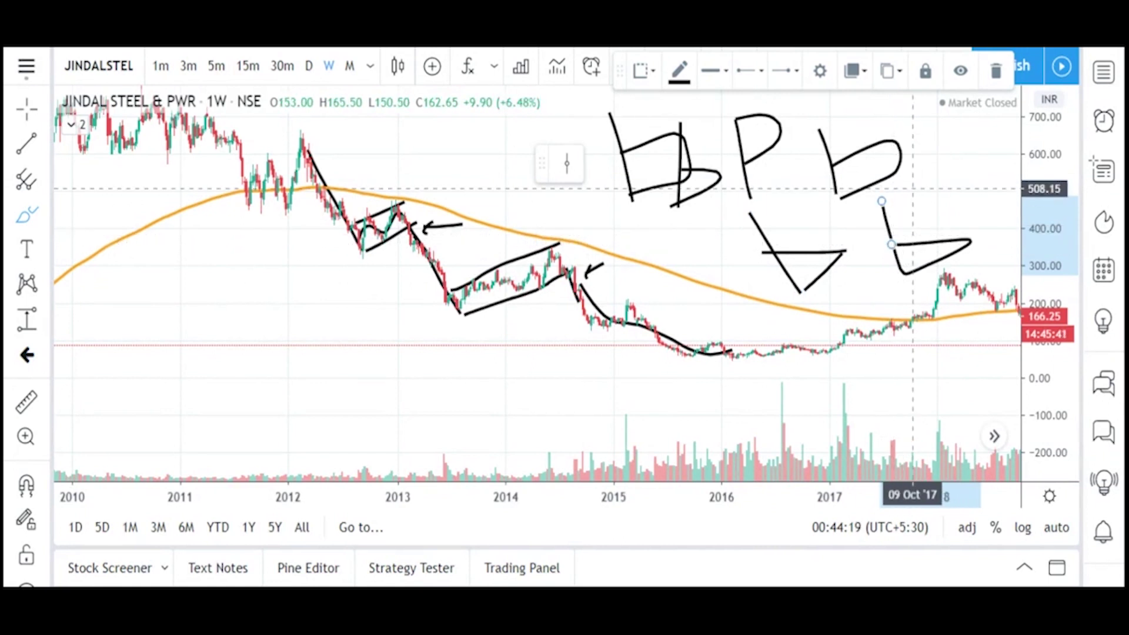
{"action": "scroll", "coordinate": [806, 224], "scroll_direction": "up", "scroll_amount": 2}
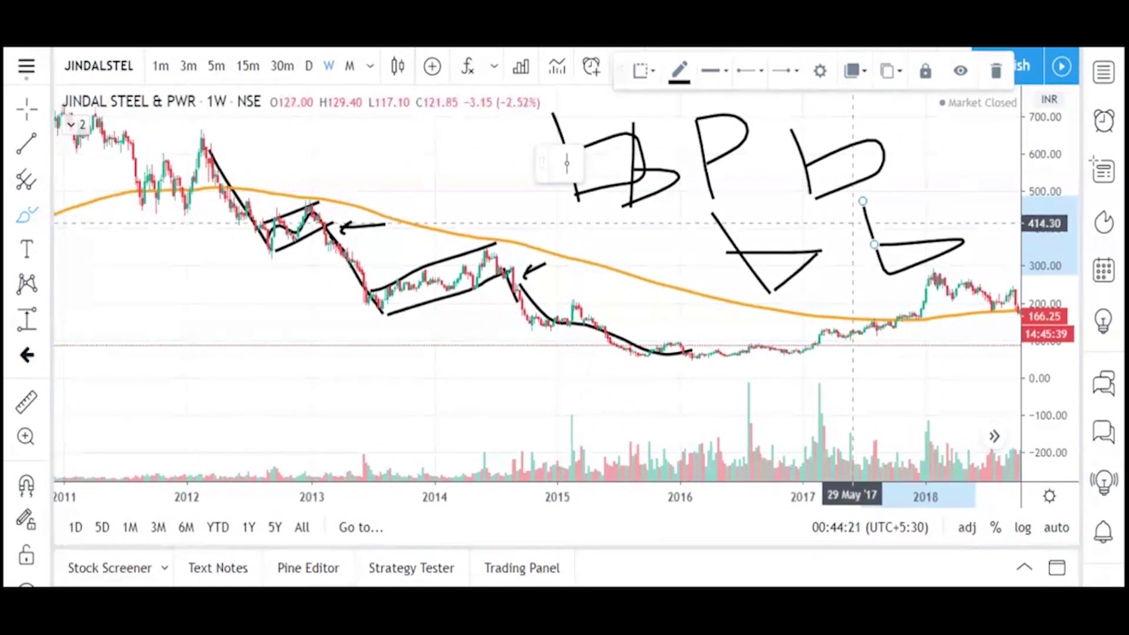
{"action": "scroll", "coordinate": [876, 227], "scroll_direction": "up", "scroll_amount": 1}
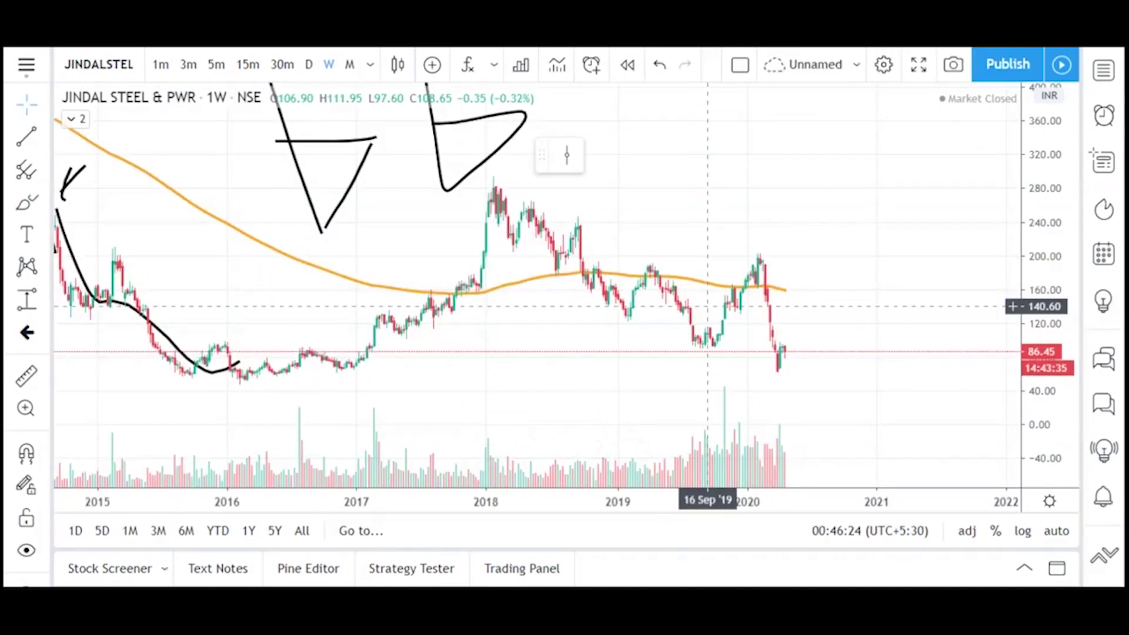
Step: With the Brush, mark the 2015–16 lows and draw a neckline across the rounded bottom
{"action": "scroll", "coordinate": [707, 306], "scroll_direction": "down", "scroll_amount": 2}
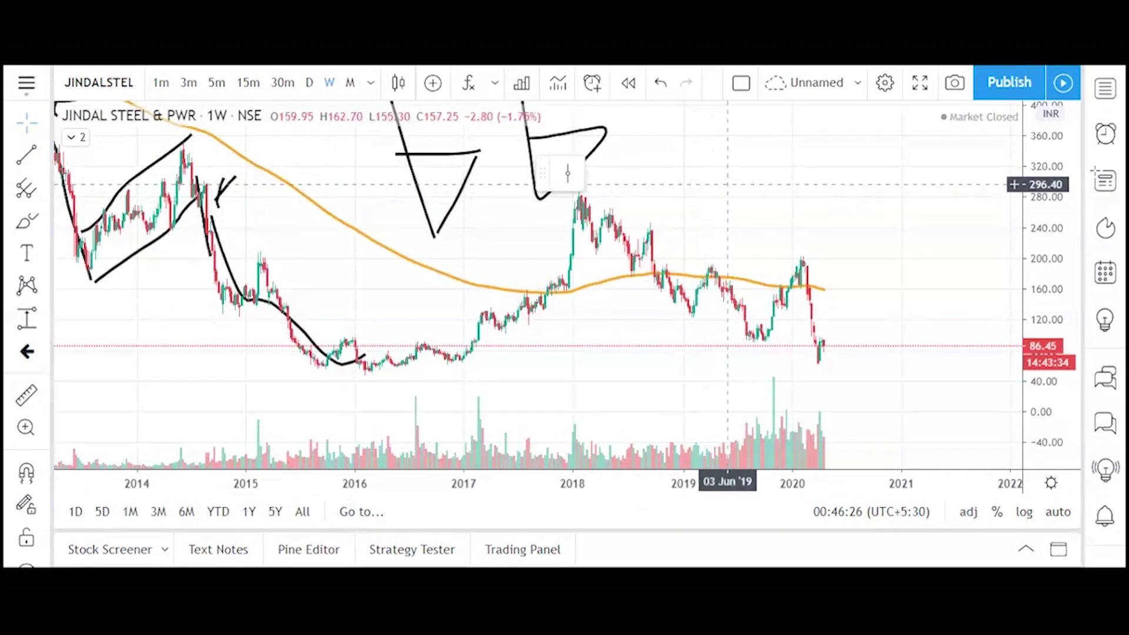
{"action": "left_click", "coordinate": [26, 221]}
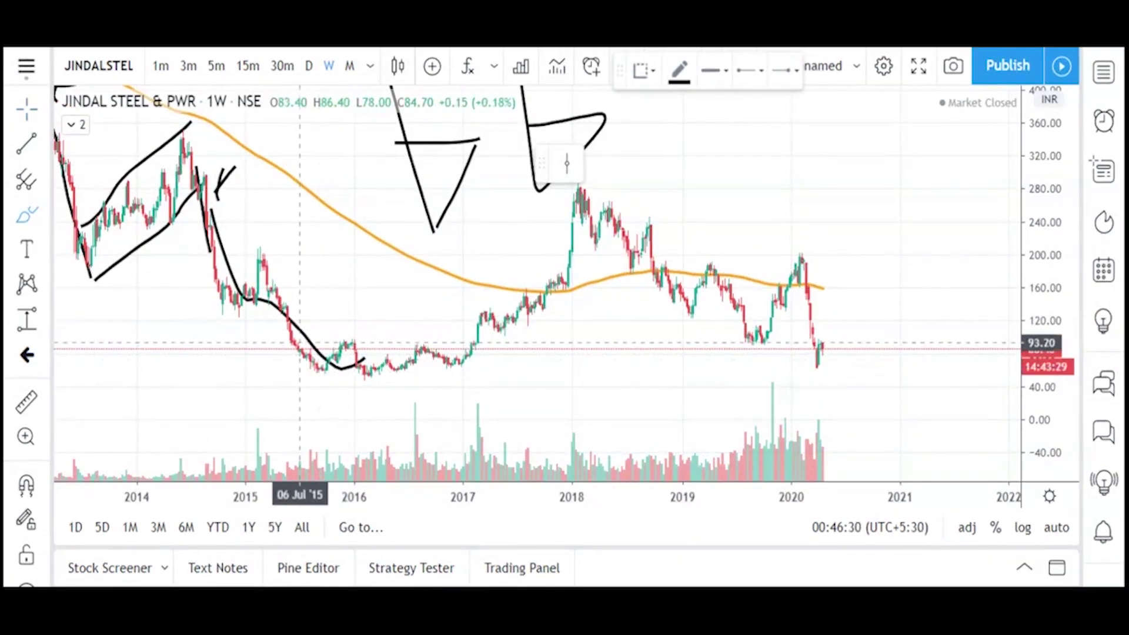
{"action": "mouse_move", "coordinate": [286, 338]}
{"action": "left_mouse_down"}
{"action": "mouse_move", "coordinate": [322, 373]}
{"action": "mouse_move", "coordinate": [371, 376]}
{"action": "mouse_move", "coordinate": [404, 358]}
{"action": "mouse_move", "coordinate": [465, 364]}
{"action": "left_mouse_up"}
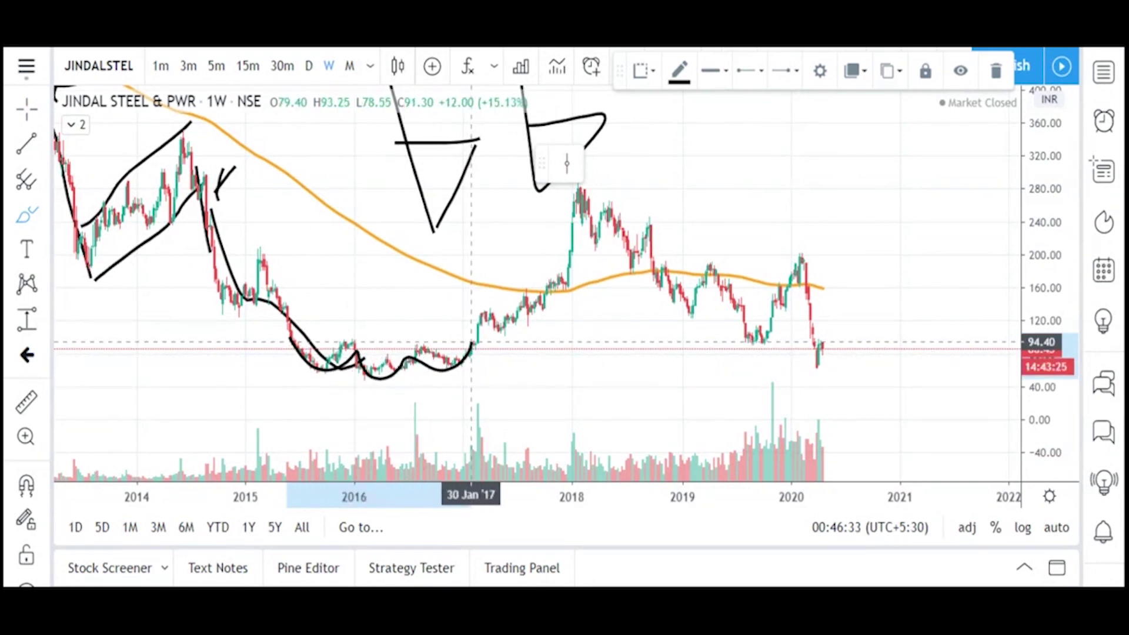
{"action": "mouse_move", "coordinate": [281, 337]}
{"action": "left_mouse_down"}
{"action": "mouse_move", "coordinate": [481, 359]}
{"action": "mouse_move", "coordinate": [463, 340]}
{"action": "mouse_move", "coordinate": [490, 320]}
{"action": "left_mouse_up"}
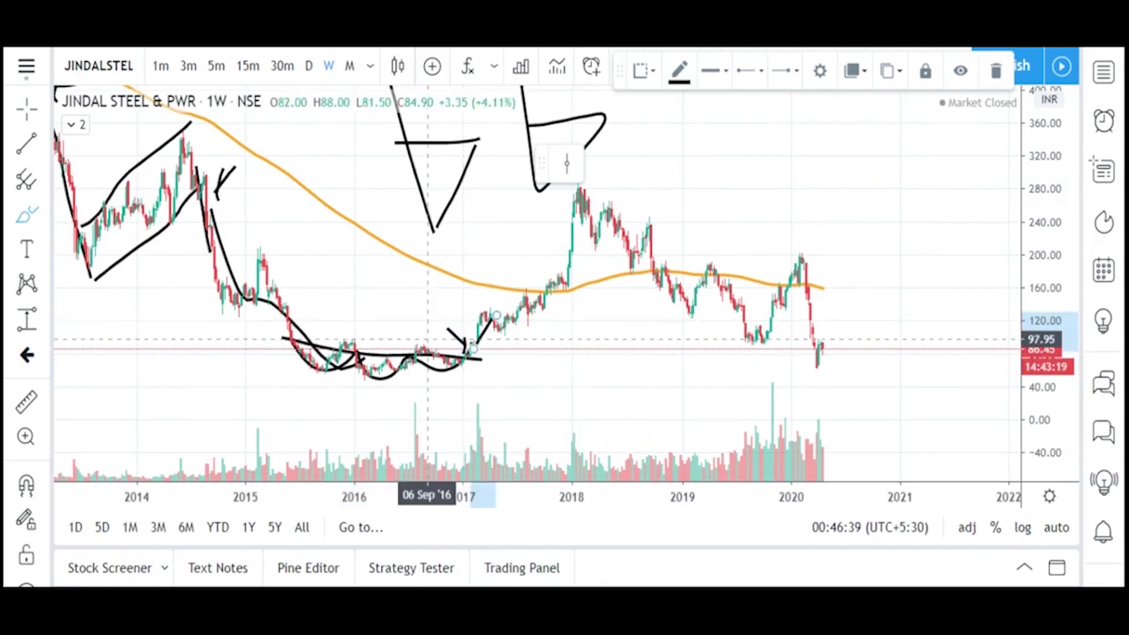
Step: Brush a diagonal down the 2015 decline and rising strokes from the breakout up to the 2018 peak
{"action": "scroll", "coordinate": [494, 311], "scroll_direction": "up", "scroll_amount": 3}
{"action": "scroll", "coordinate": [345, 308], "scroll_direction": "down", "scroll_amount": 4}
{"action": "left_click_drag", "start_coordinate": [243, 157], "coordinate": [333, 305]}
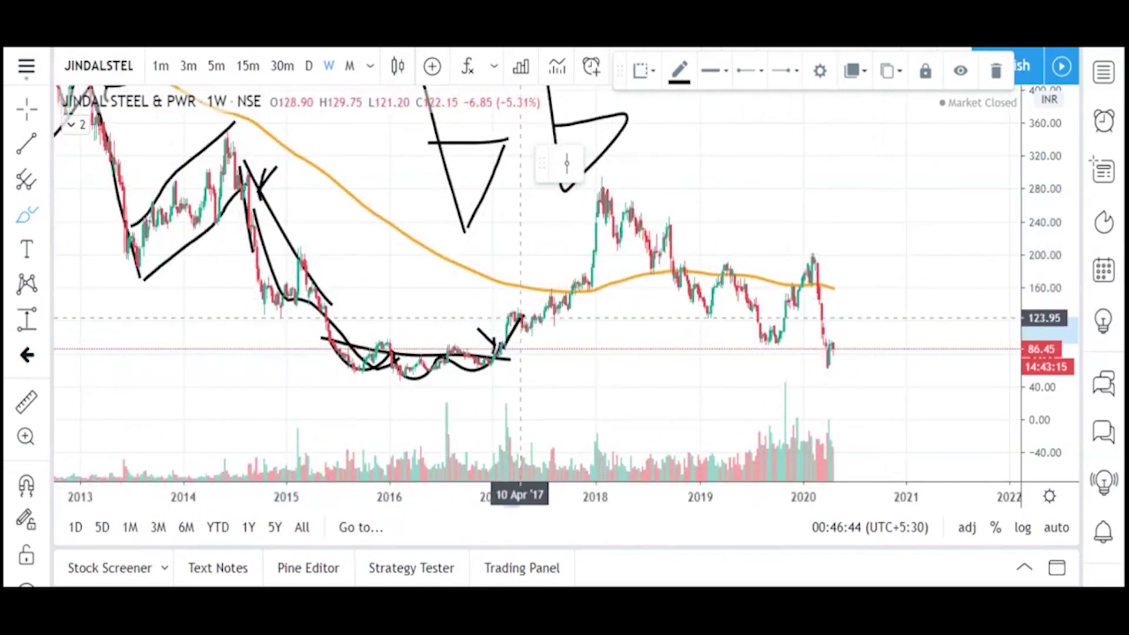
{"action": "mouse_move", "coordinate": [488, 312]}
{"action": "left_mouse_down"}
{"action": "mouse_move", "coordinate": [567, 230]}
{"action": "mouse_move", "coordinate": [536, 224]}
{"action": "left_mouse_up"}
{"action": "scroll", "coordinate": [552, 312], "scroll_direction": "up", "scroll_amount": 1}
{"action": "scroll", "coordinate": [540, 314], "scroll_direction": "up", "scroll_amount": 3}
{"action": "scroll", "coordinate": [435, 326], "scroll_direction": "down", "scroll_amount": 2}
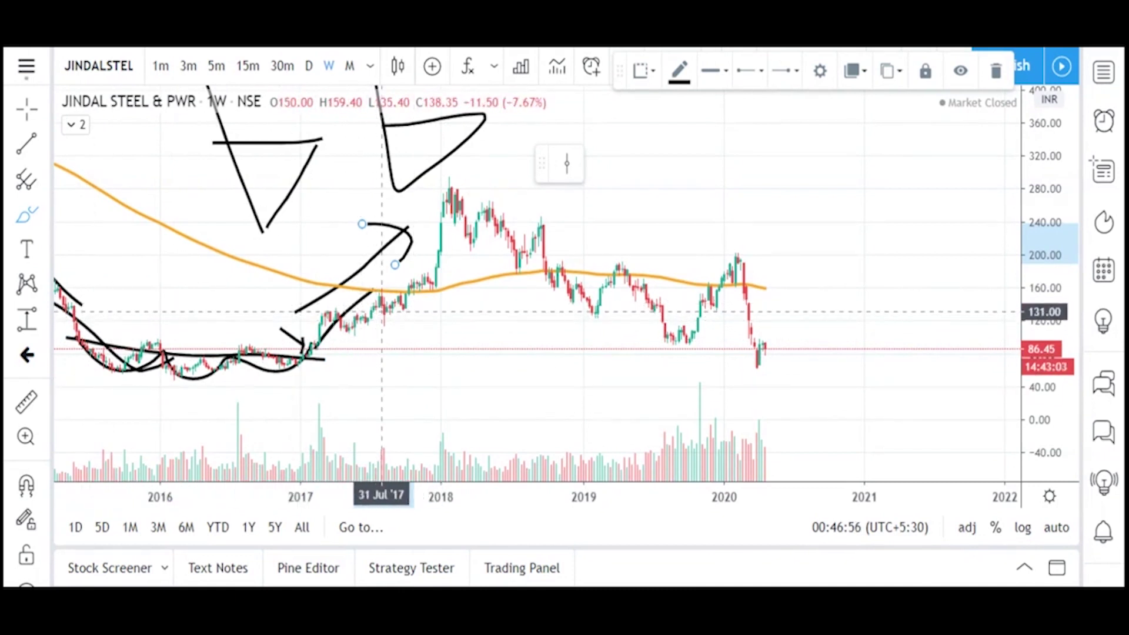
{"action": "mouse_move", "coordinate": [349, 326]}
{"action": "left_mouse_down"}
{"action": "mouse_move", "coordinate": [440, 253]}
{"action": "mouse_move", "coordinate": [457, 208]}
{"action": "left_mouse_up"}
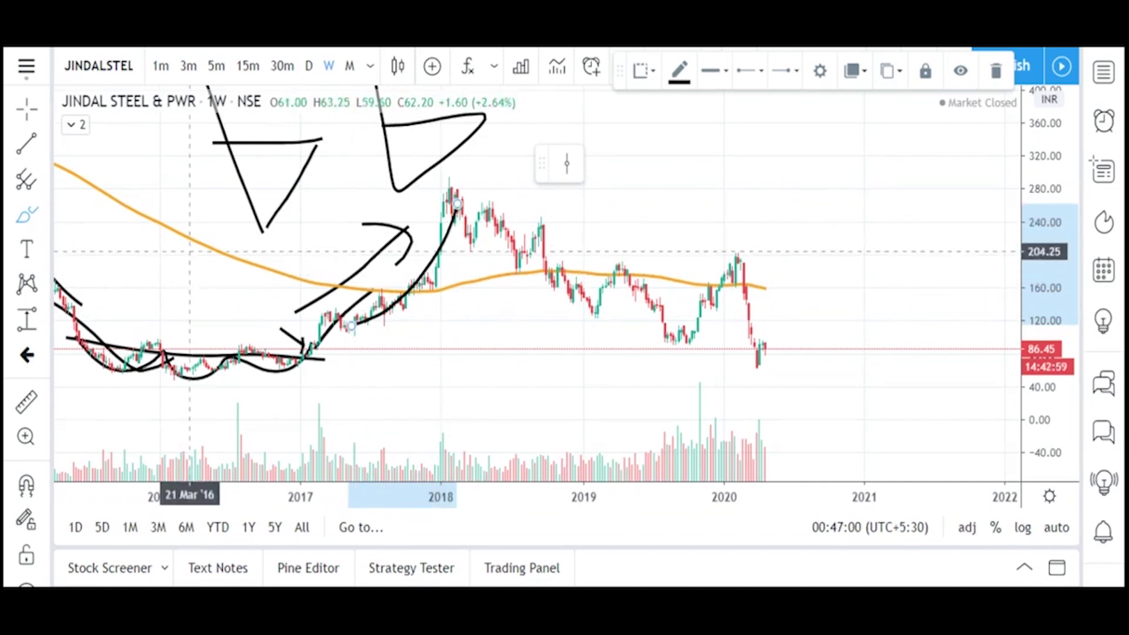
Step: Draw two trend lines from the Jan '18 peak and low to Feb '20, forming a falling channel
{"action": "left_click", "coordinate": [28, 141]}
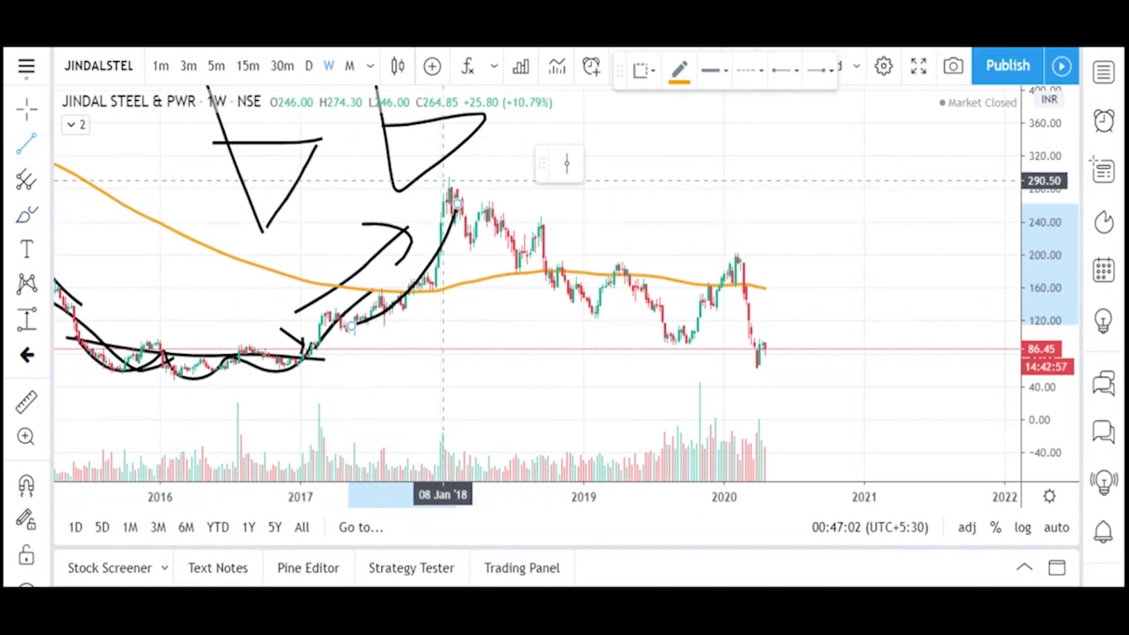
{"action": "left_click", "coordinate": [443, 180]}
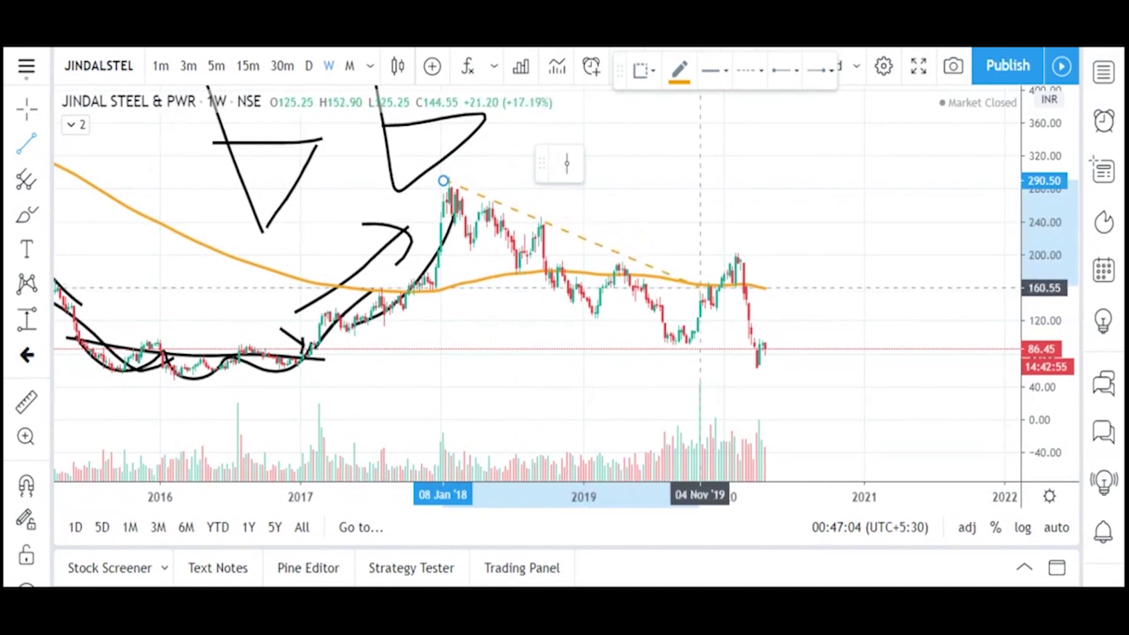
{"action": "left_click", "coordinate": [735, 315]}
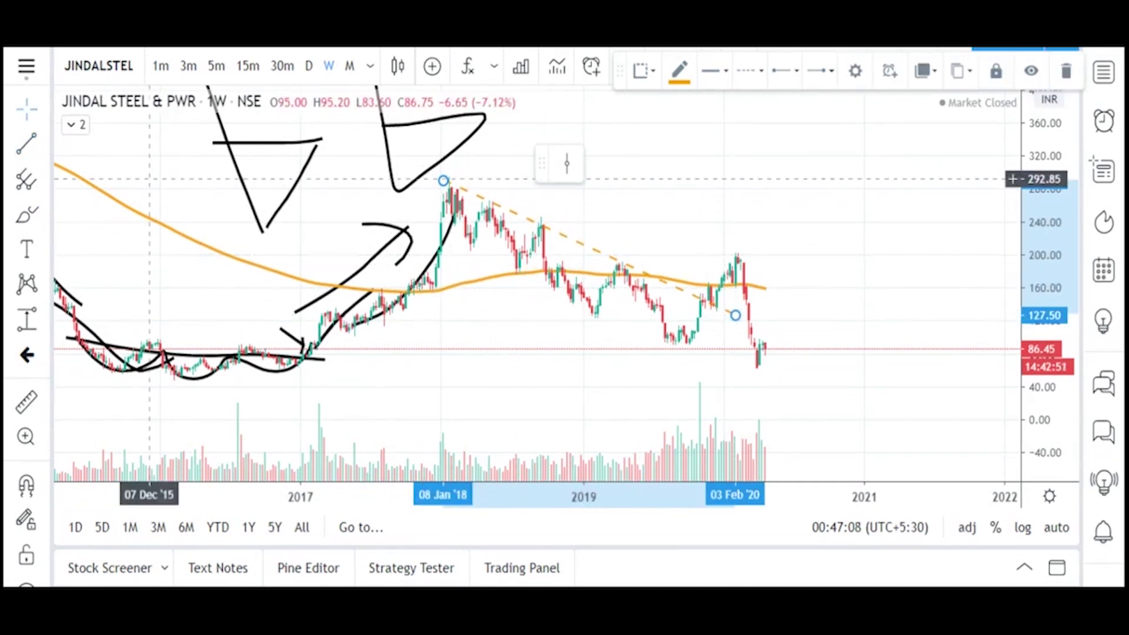
{"action": "left_click", "coordinate": [26, 142]}
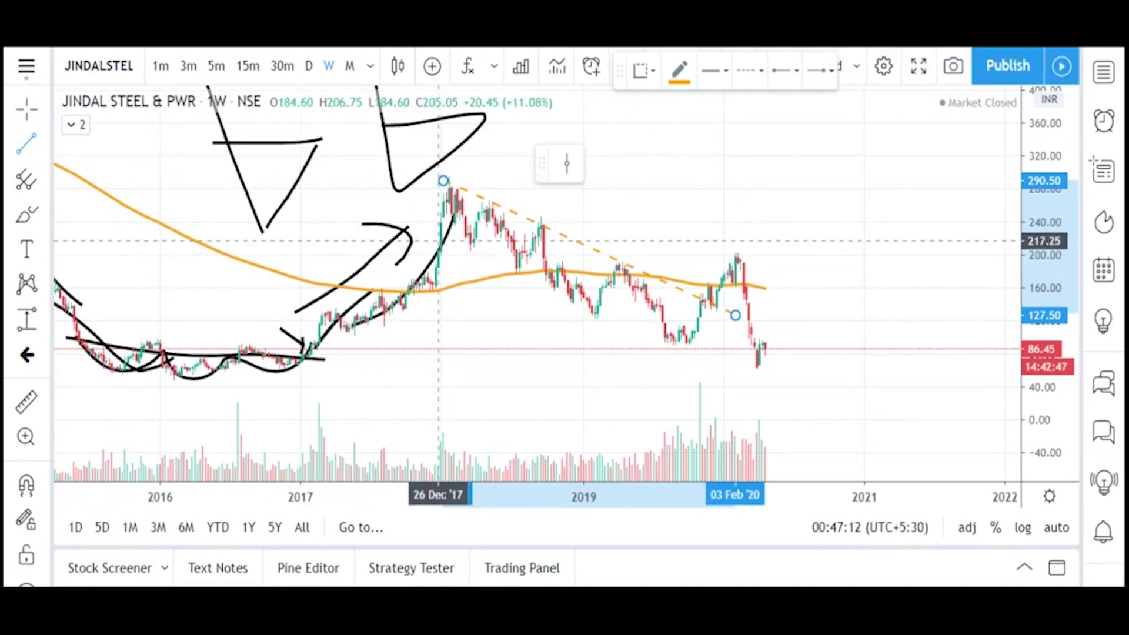
{"action": "left_click", "coordinate": [440, 238]}
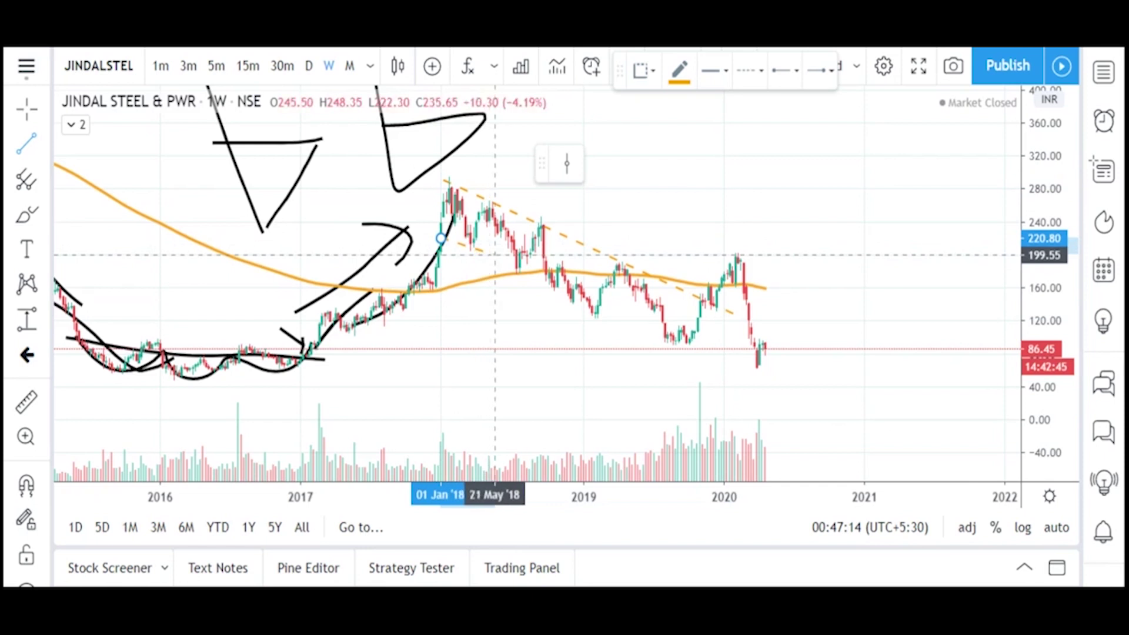
{"action": "left_click", "coordinate": [739, 380]}
{"action": "scroll", "coordinate": [739, 379], "scroll_direction": "up", "scroll_amount": 2}
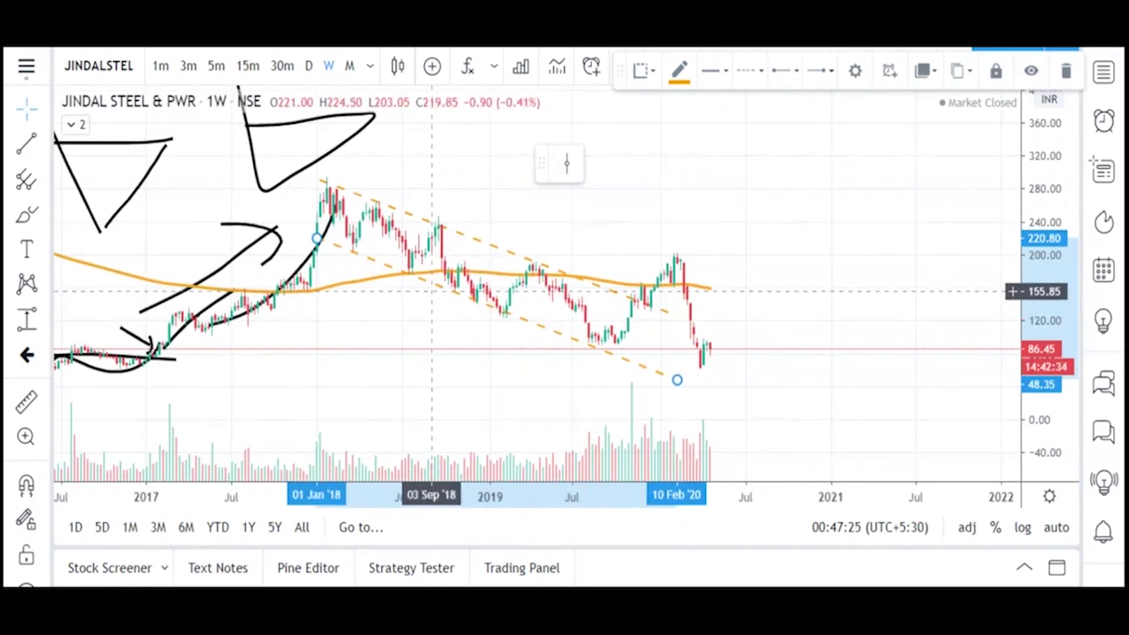
Step: Brush marks on the breakout, the upper-channel peaks, the 2019 top and the lows on the lower line
{"action": "left_click", "coordinate": [28, 217]}
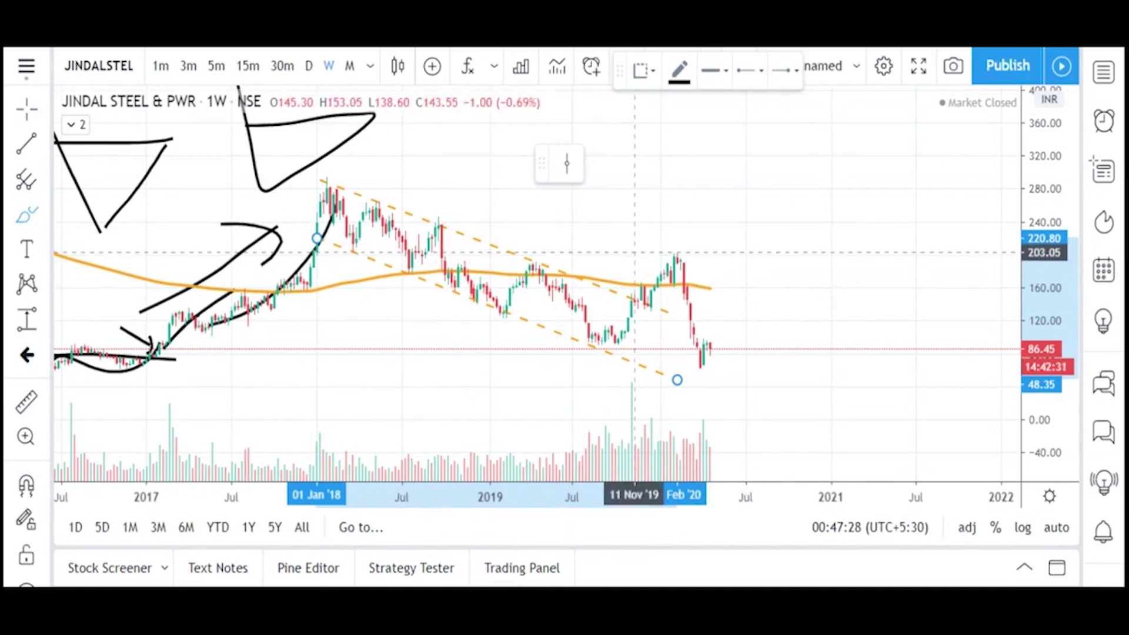
{"action": "left_click_drag", "start_coordinate": [605, 273], "coordinate": [625, 280]}
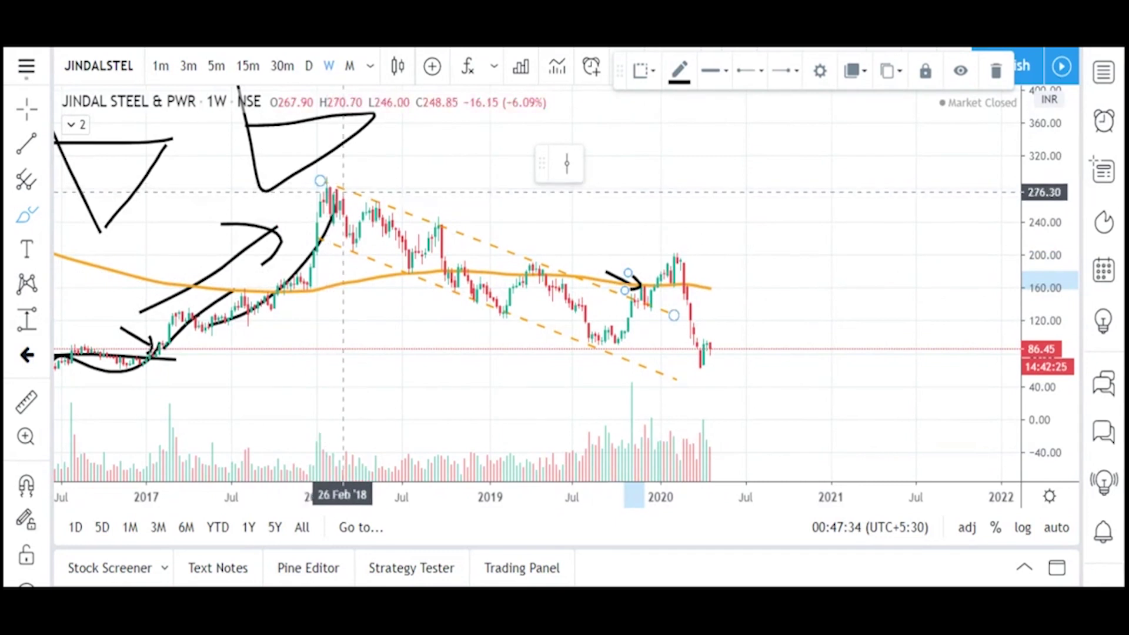
{"action": "left_click_drag", "start_coordinate": [329, 189], "coordinate": [450, 222]}
{"action": "left_click_drag", "start_coordinate": [541, 258], "coordinate": [523, 255]}
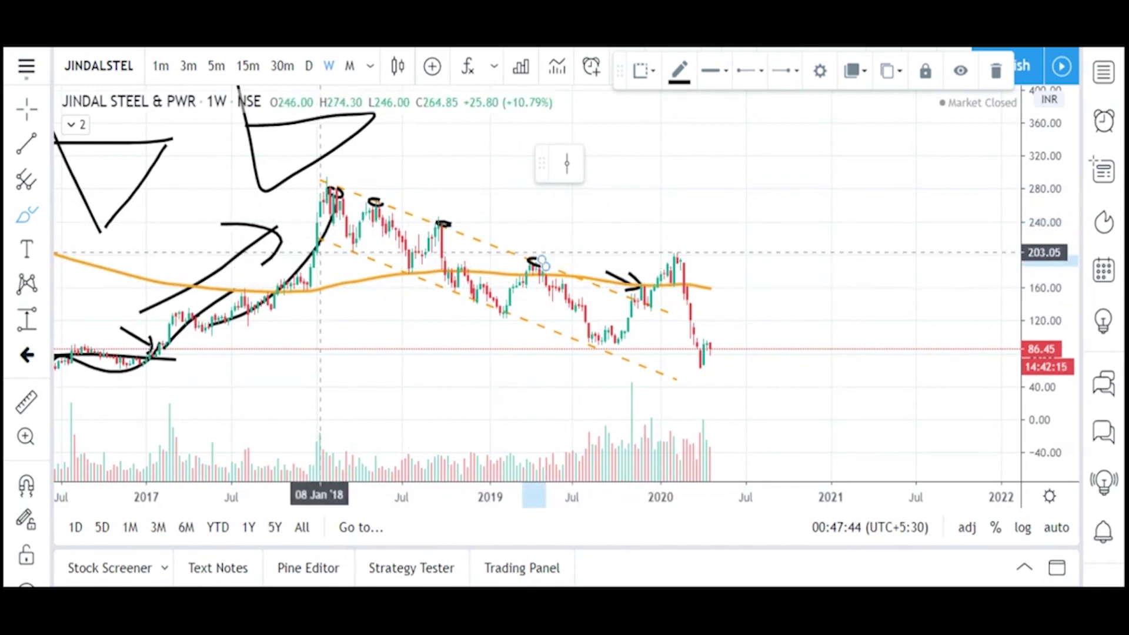
{"action": "left_click_drag", "start_coordinate": [356, 235], "coordinate": [402, 271]}
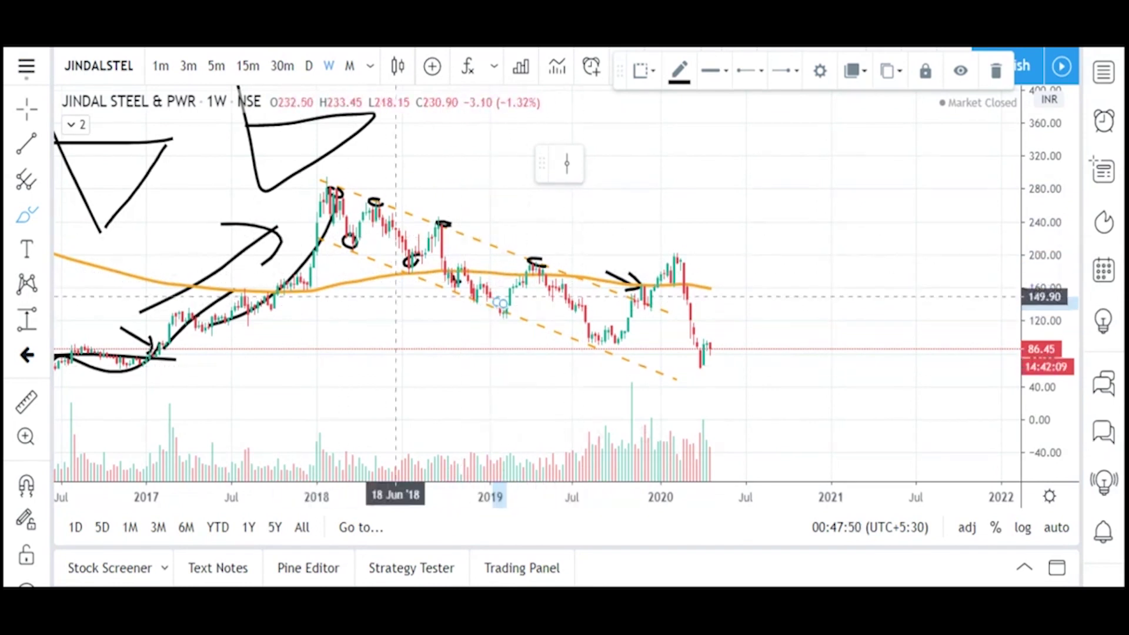
{"action": "scroll", "coordinate": [552, 302], "scroll_direction": "up", "scroll_amount": 2}
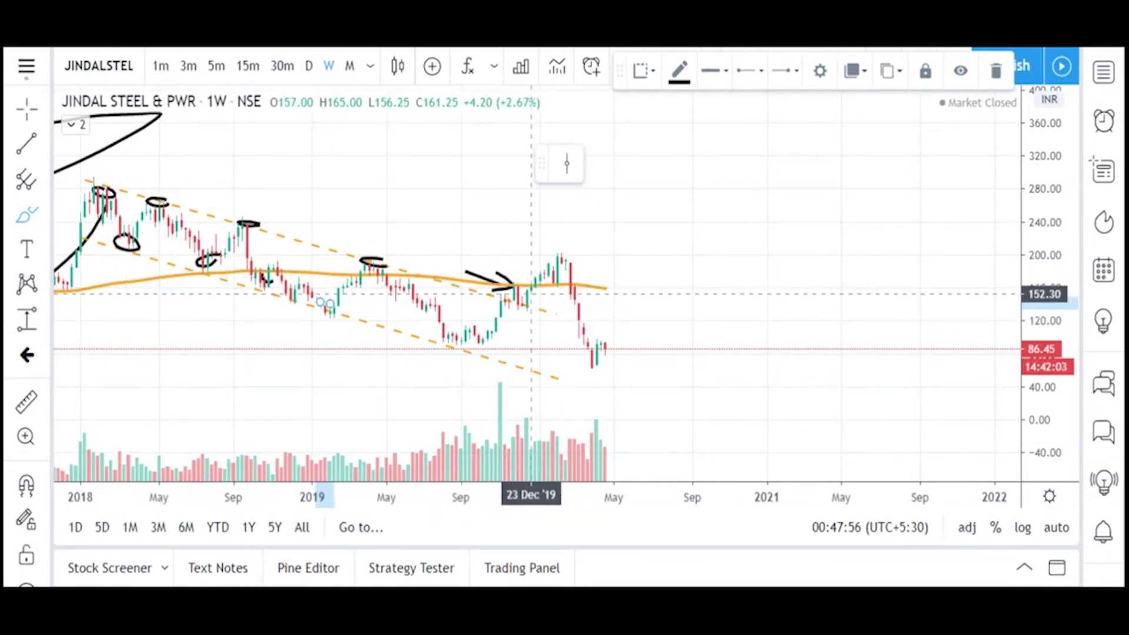
{"action": "scroll", "coordinate": [579, 259], "scroll_direction": "up", "scroll_amount": 1}
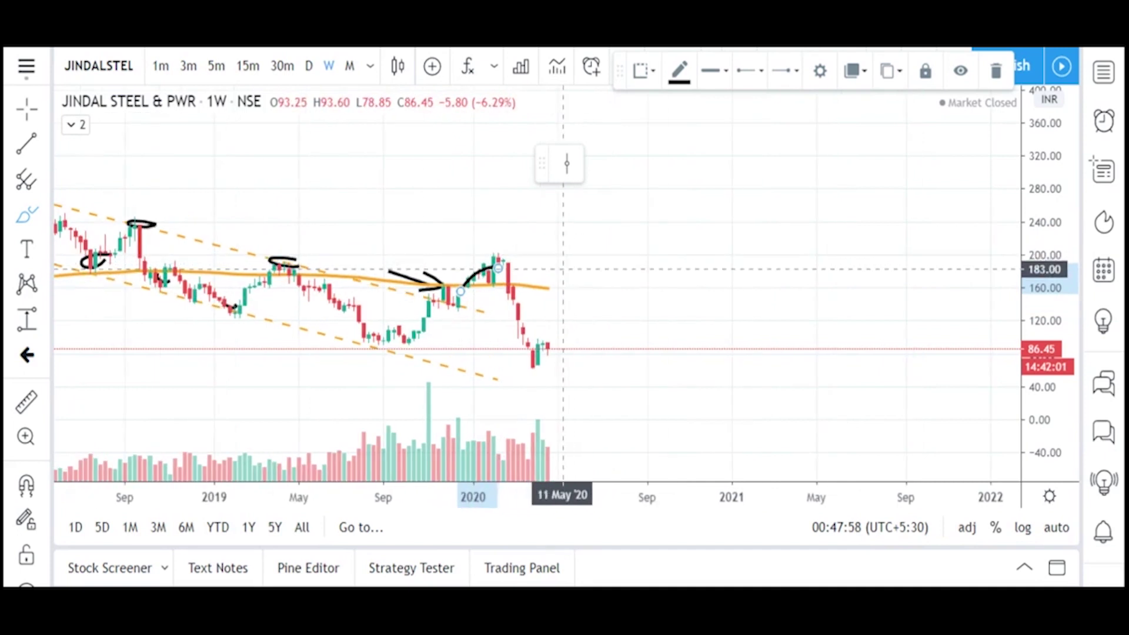
Step: Brush a circle around Jindal's 2020 crash, a steep drop from the 2020 peak, and projected rebound strokes
{"action": "mouse_move", "coordinate": [527, 287]}
{"action": "left_mouse_down"}
{"action": "mouse_move", "coordinate": [573, 232]}
{"action": "mouse_move", "coordinate": [652, 196]}
{"action": "mouse_move", "coordinate": [667, 175]}
{"action": "left_mouse_up"}
{"action": "mouse_move", "coordinate": [553, 340]}
{"action": "left_mouse_down"}
{"action": "mouse_move", "coordinate": [534, 310]}
{"action": "mouse_move", "coordinate": [517, 330]}
{"action": "mouse_move", "coordinate": [538, 376]}
{"action": "mouse_move", "coordinate": [553, 354]}
{"action": "left_mouse_up"}
{"action": "scroll", "coordinate": [573, 346], "scroll_direction": "down", "scroll_amount": 3}
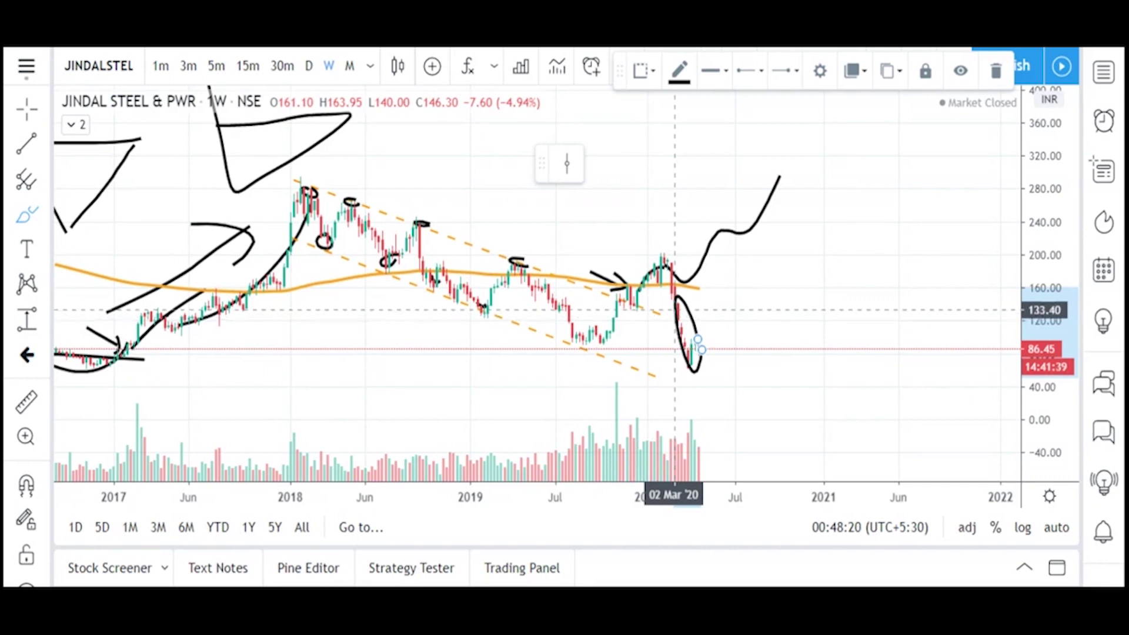
{"action": "scroll", "coordinate": [675, 315], "scroll_direction": "up", "scroll_amount": 3}
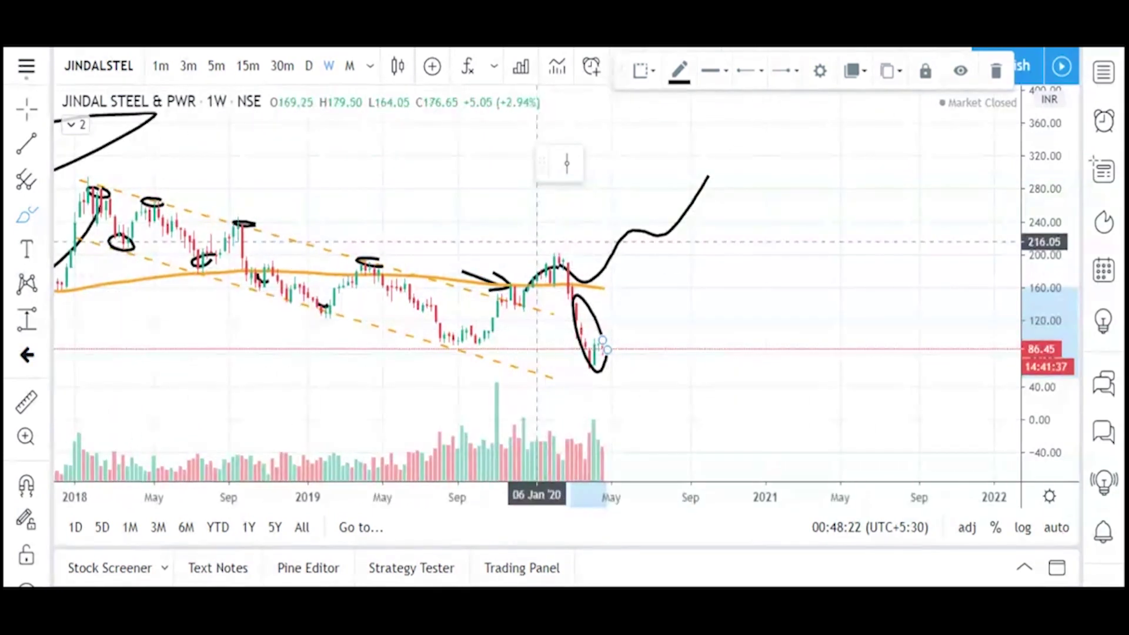
{"action": "left_click_drag", "start_coordinate": [563, 253], "coordinate": [636, 403]}
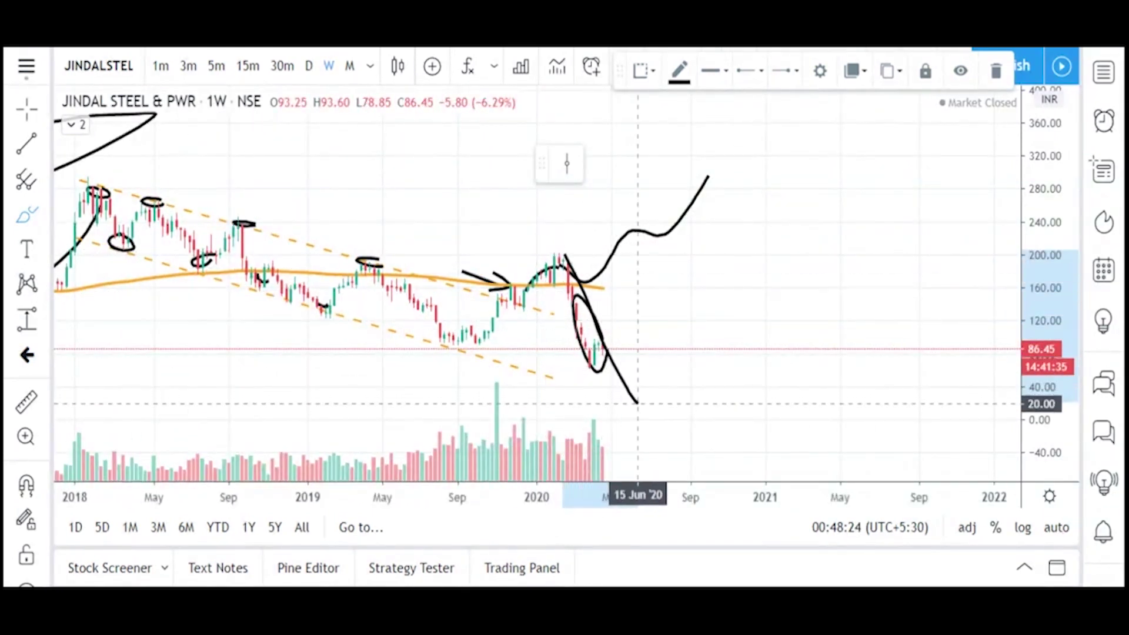
{"action": "left_click_drag", "start_coordinate": [605, 359], "coordinate": [682, 328]}
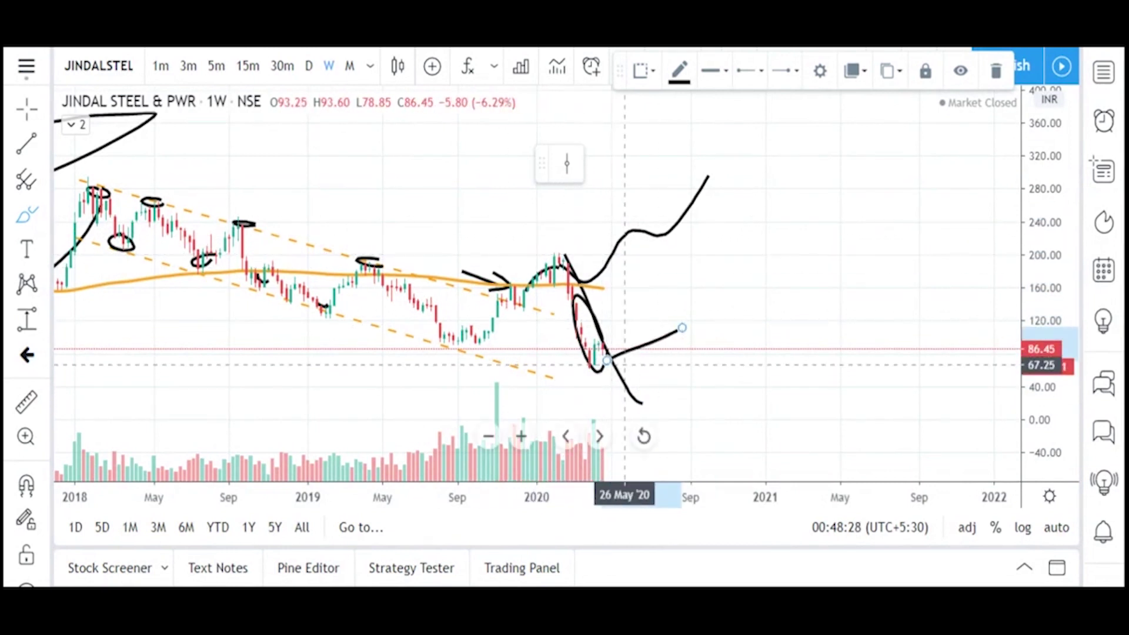
{"action": "mouse_move", "coordinate": [622, 347]}
{"action": "left_mouse_down"}
{"action": "mouse_move", "coordinate": [708, 257]}
{"action": "mouse_move", "coordinate": [745, 172]}
{"action": "left_mouse_up"}
{"action": "scroll", "coordinate": [690, 206], "scroll_direction": "down", "scroll_amount": 2}
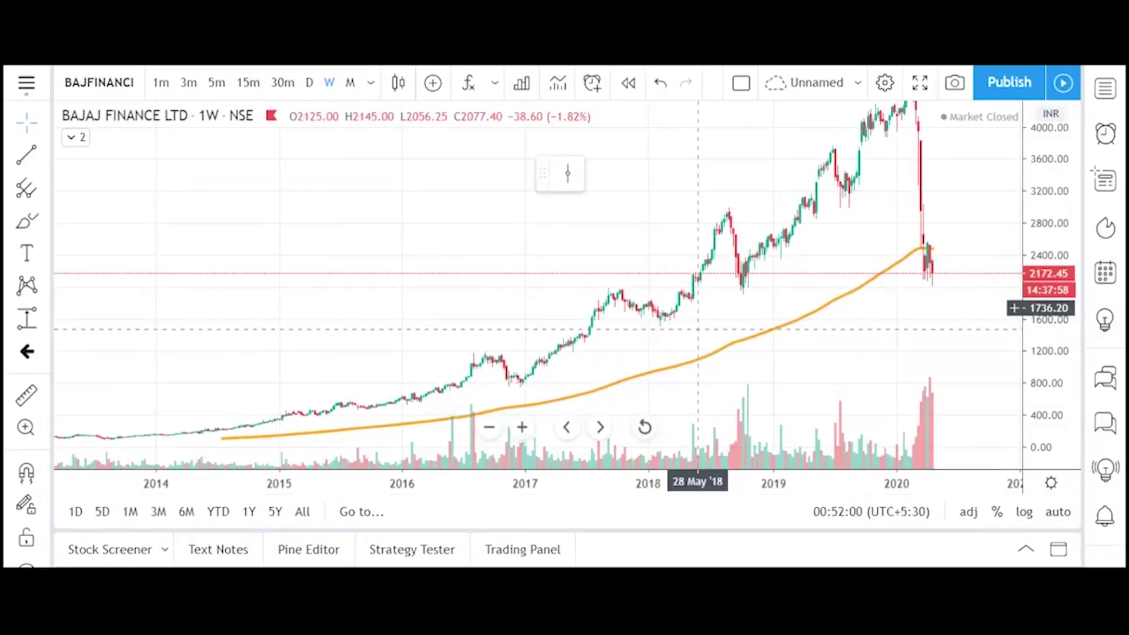
Step: Pan the Bajaj Finance chart to 2016 and brush its rising lows, the 2016 peak and pullback
{"action": "scroll", "coordinate": [648, 334], "scroll_direction": "up", "scroll_amount": 3}
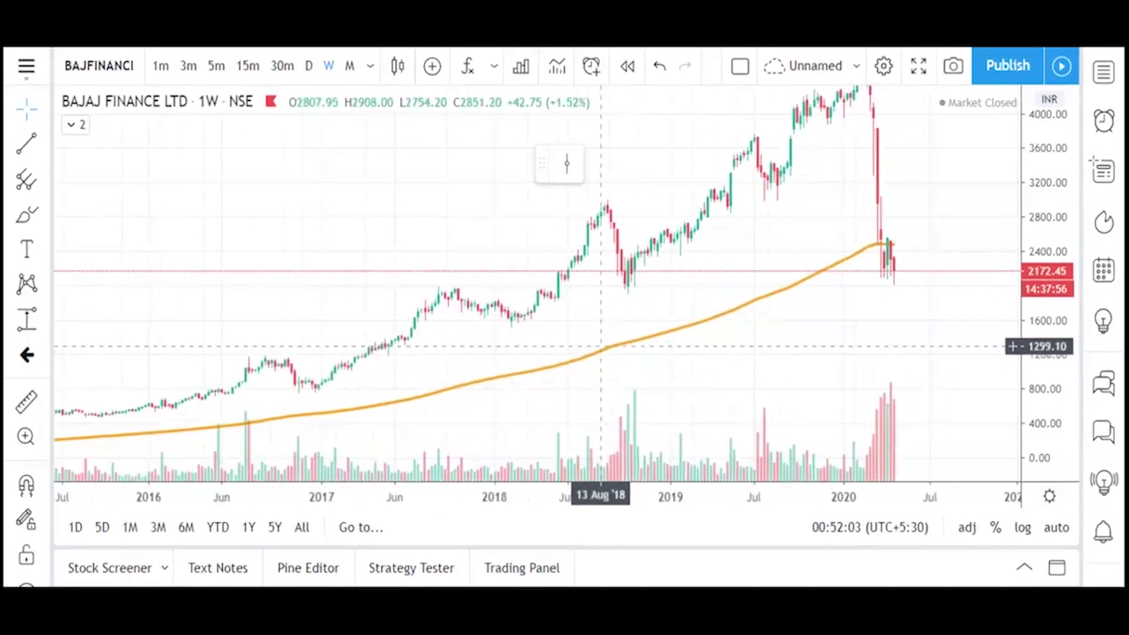
{"action": "left_click_drag", "start_coordinate": [618, 359], "coordinate": [769, 319]}
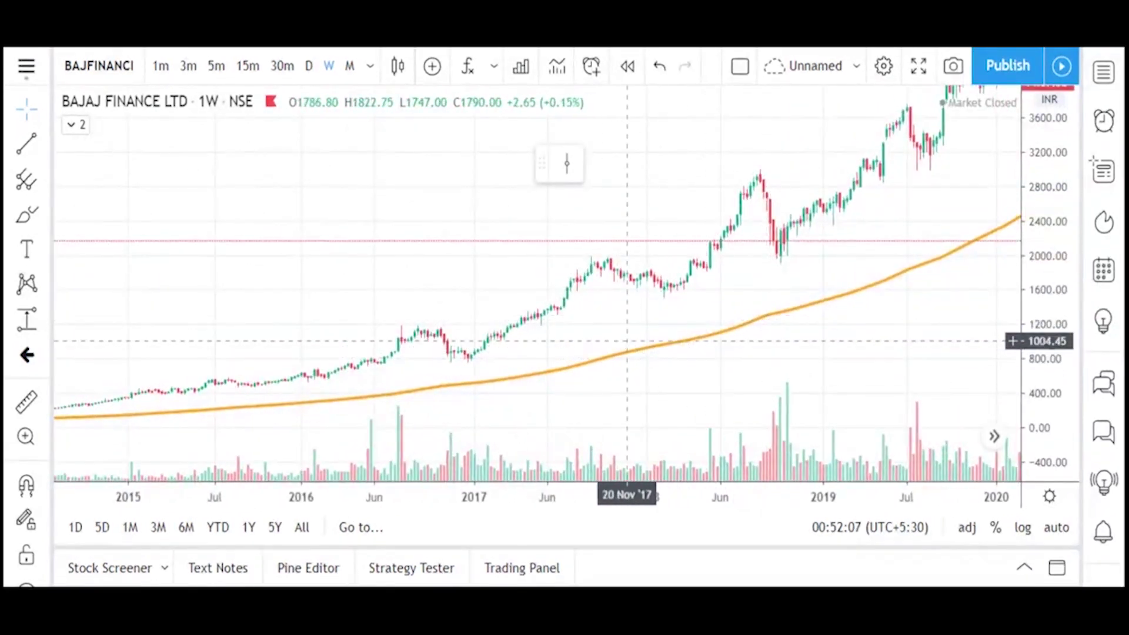
{"action": "left_click_drag", "start_coordinate": [404, 329], "coordinate": [472, 328]}
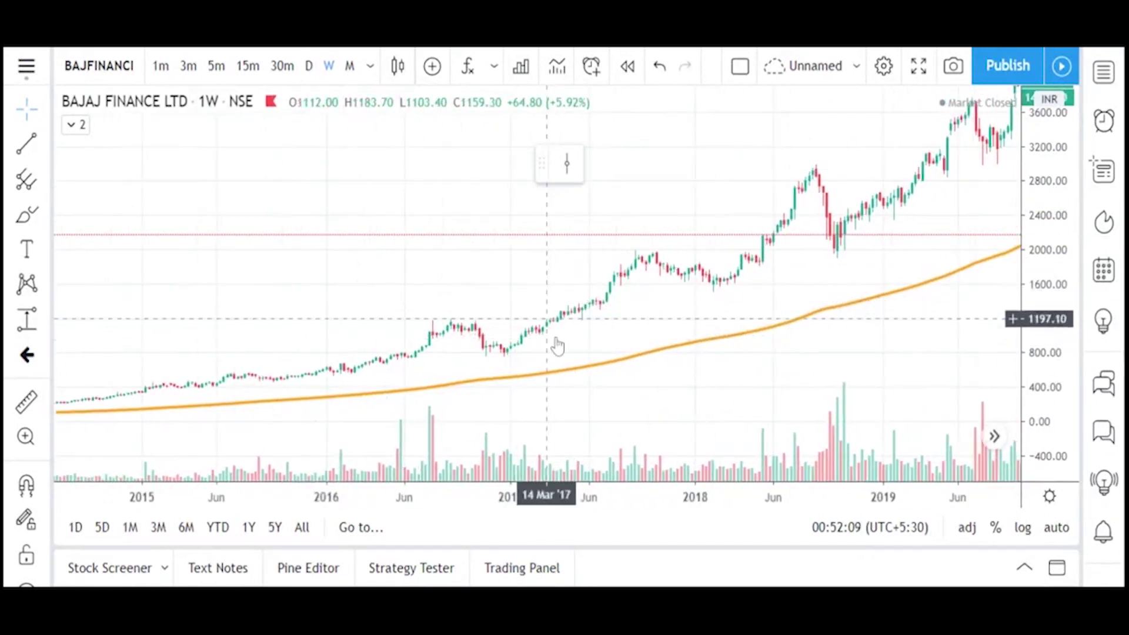
{"action": "left_click_drag", "start_coordinate": [585, 360], "coordinate": [477, 349]}
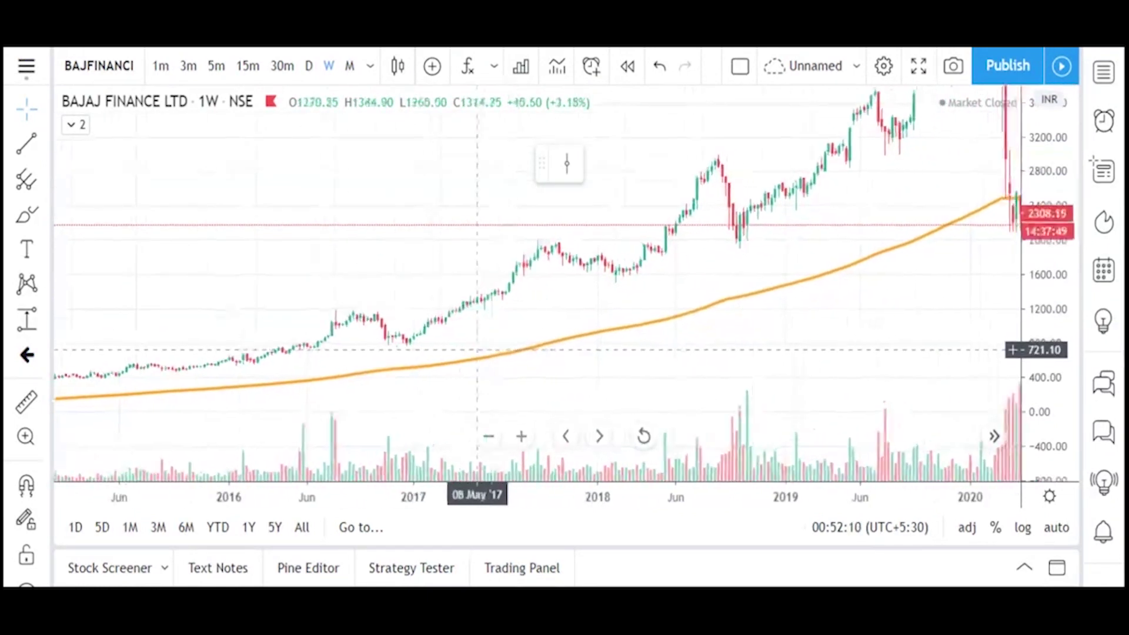
{"action": "left_click", "coordinate": [26, 215]}
{"action": "mouse_move", "coordinate": [255, 360]}
{"action": "left_mouse_down"}
{"action": "mouse_move", "coordinate": [357, 318]}
{"action": "mouse_move", "coordinate": [428, 346]}
{"action": "left_mouse_up"}
{"action": "mouse_move", "coordinate": [351, 318]}
{"action": "left_mouse_down"}
{"action": "mouse_move", "coordinate": [385, 340]}
{"action": "mouse_move", "coordinate": [499, 276]}
{"action": "left_mouse_up"}
{"action": "scroll", "coordinate": [479, 305], "scroll_direction": "up", "scroll_amount": 1}
{"action": "left_click", "coordinate": [530, 310]}
{"action": "left_click_drag", "start_coordinate": [531, 310], "coordinate": [464, 319]}
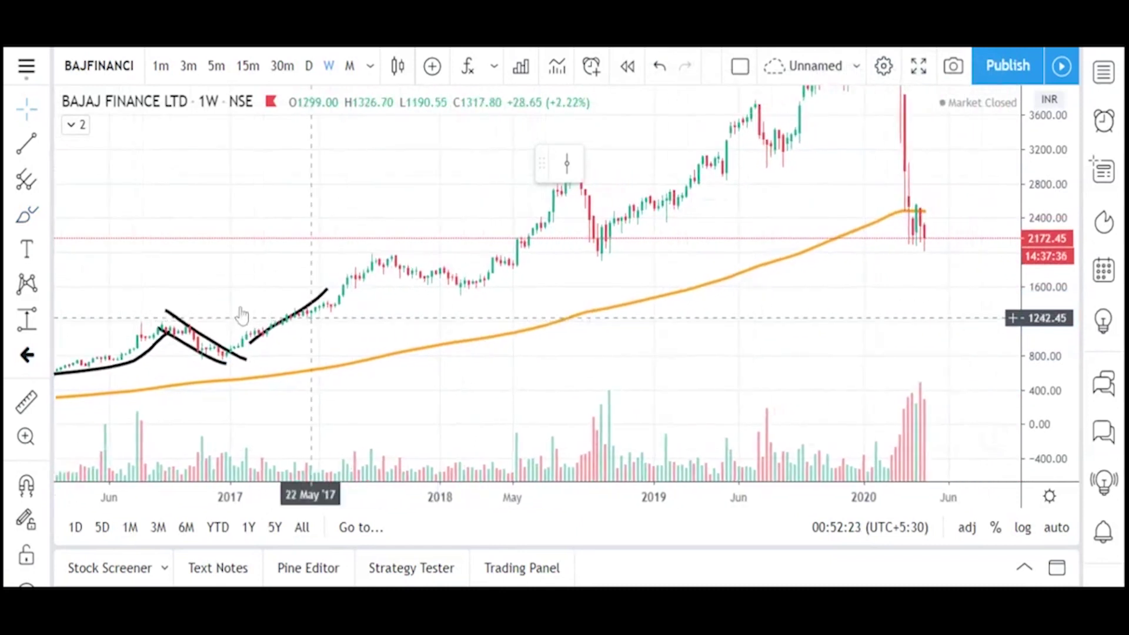
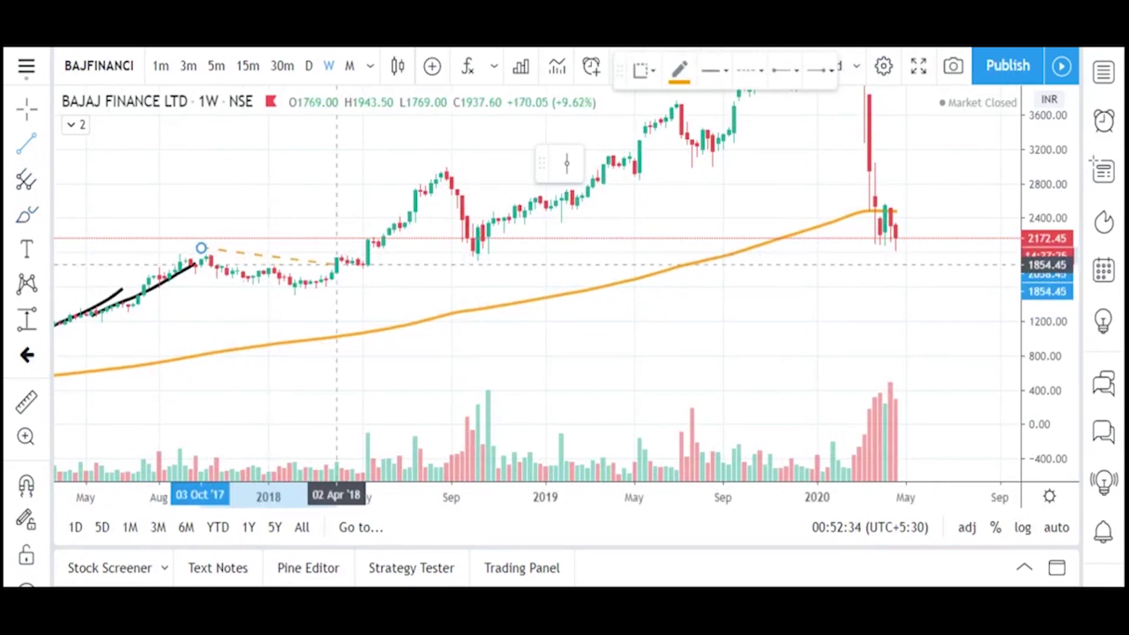
Step: Finish the dashed trend line at the 2018 low and stretch the price scale vertically
{"action": "left_click", "coordinate": [362, 286]}
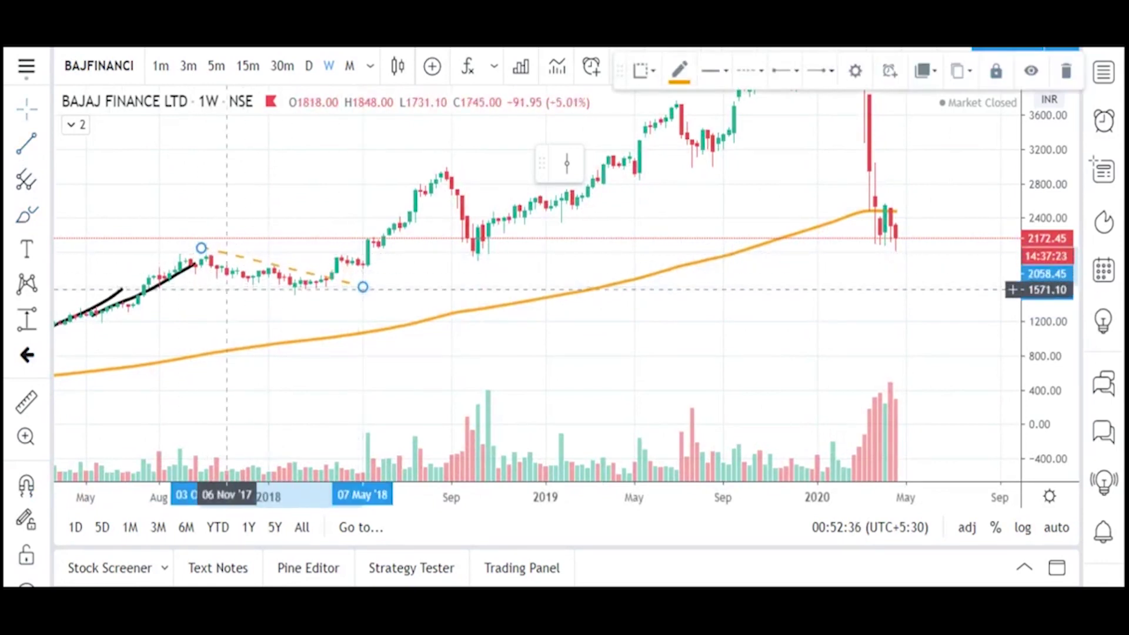
{"action": "scroll", "coordinate": [225, 315], "scroll_direction": "down", "scroll_amount": 1}
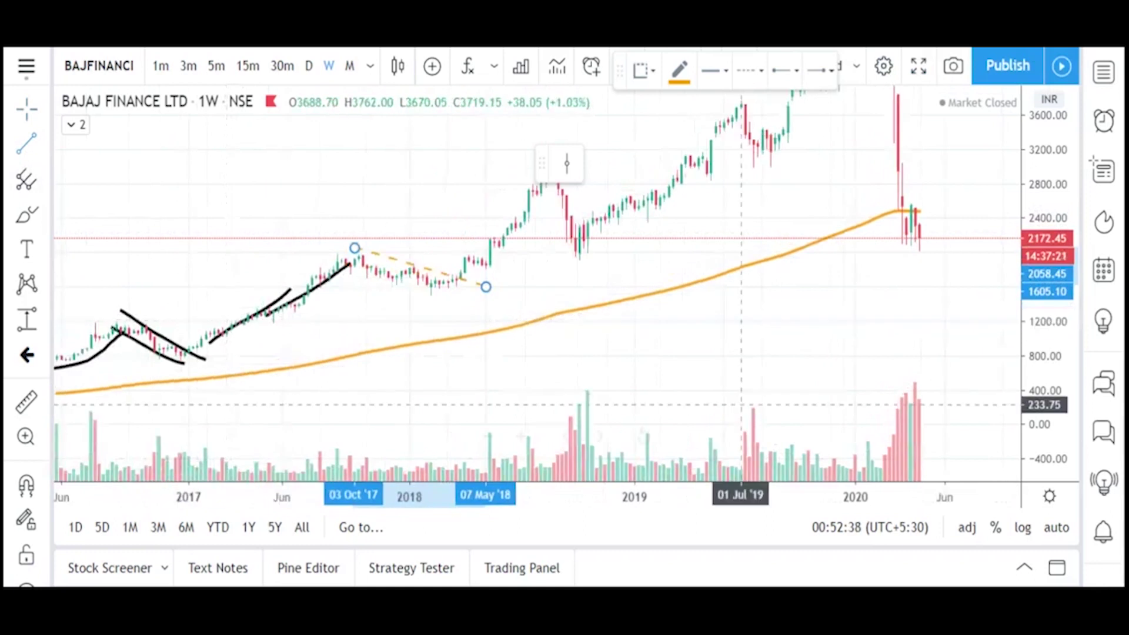
{"action": "left_click_drag", "start_coordinate": [1042, 390], "coordinate": [1042, 317]}
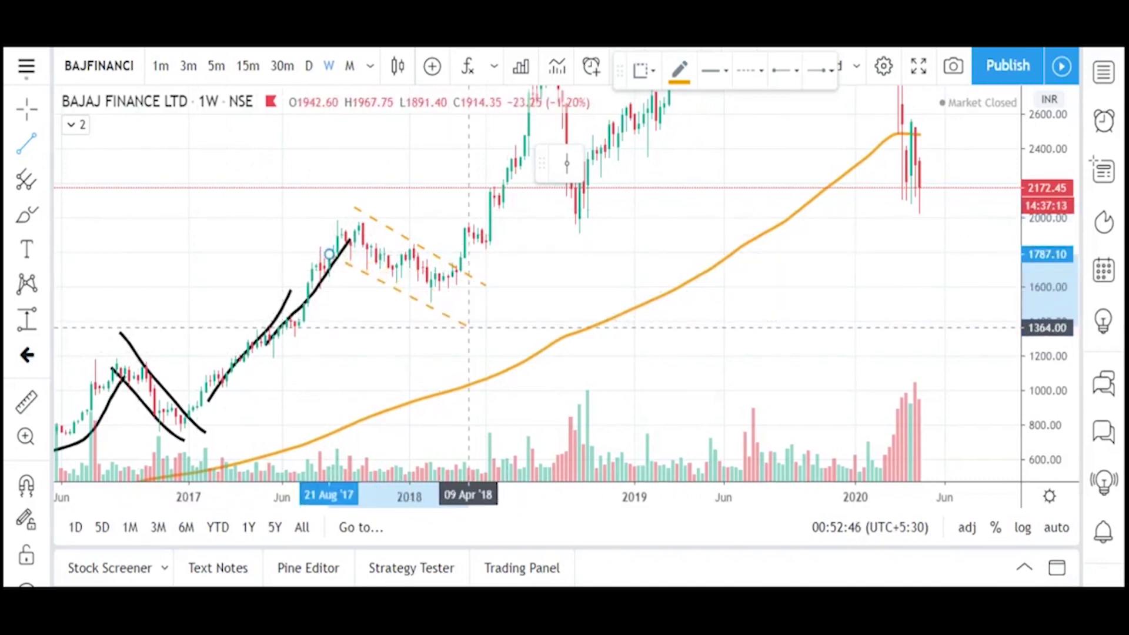
Step: Complete the dashed orange downward channel and sketch a freehand brush curve beside it
{"action": "left_click", "coordinate": [468, 328]}
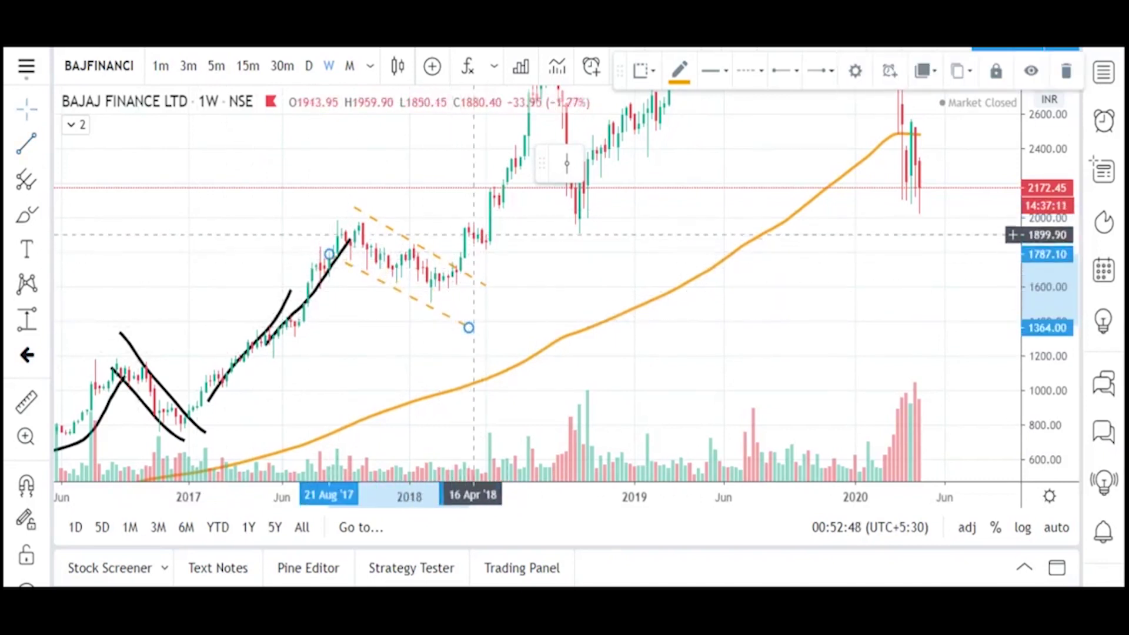
{"action": "left_click", "coordinate": [27, 214]}
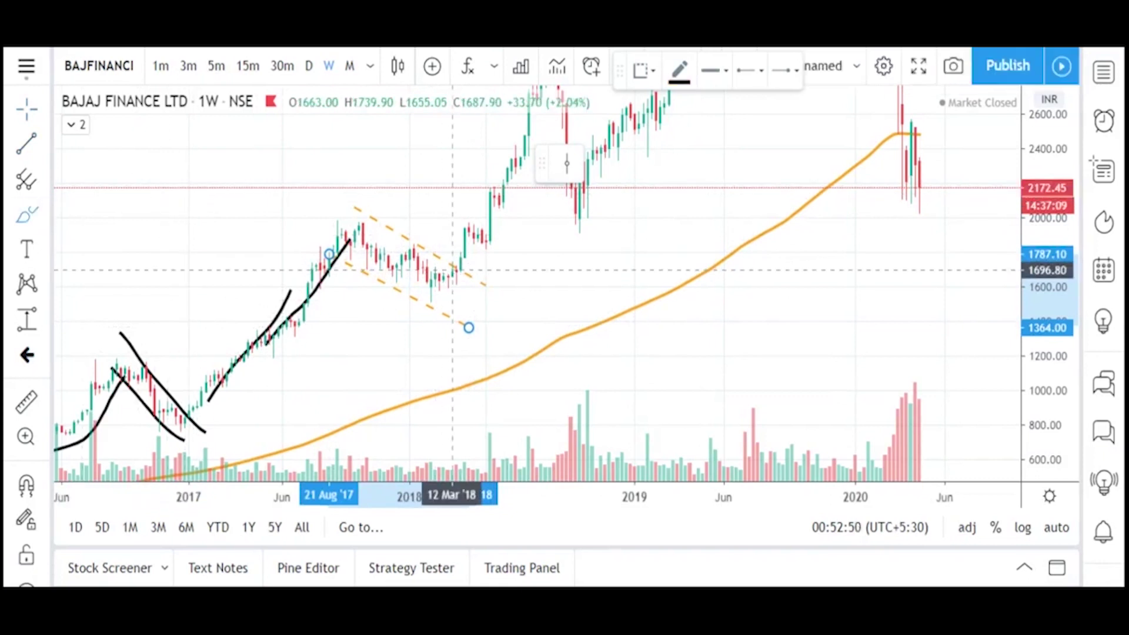
{"action": "left_click_drag", "start_coordinate": [453, 265], "coordinate": [523, 145]}
Step: Trace the 2018 rally with a freehand brush stroke
{"action": "scroll", "coordinate": [498, 208], "scroll_direction": "up", "scroll_amount": 2}
{"action": "scroll", "coordinate": [498, 208], "scroll_direction": "up", "scroll_amount": 1}
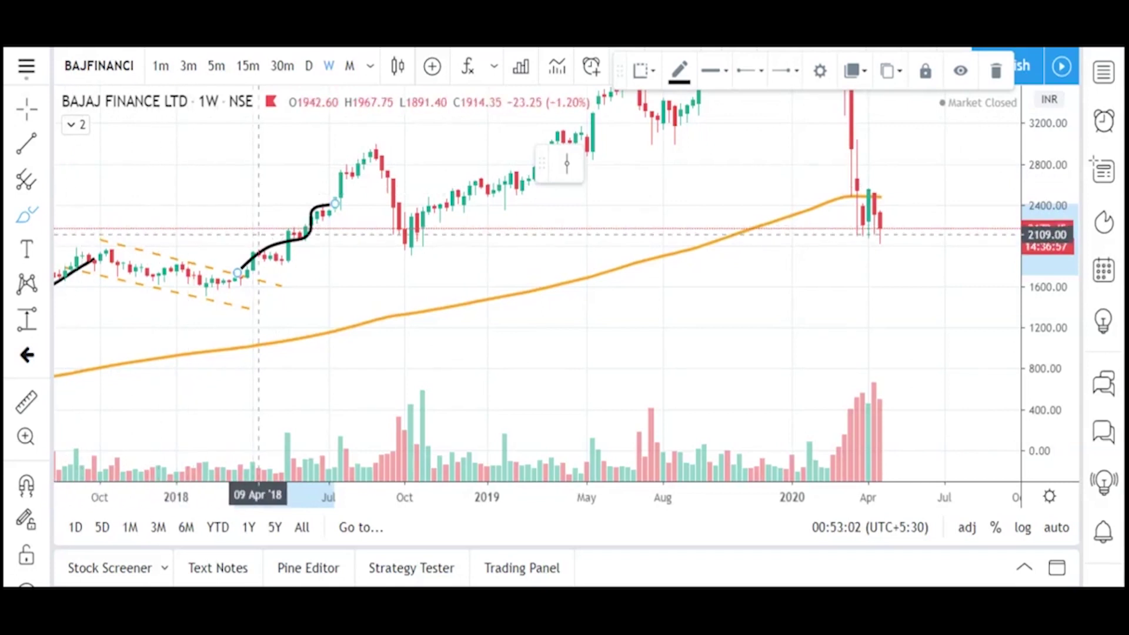
{"action": "left_click", "coordinate": [27, 224]}
{"action": "left_click_drag", "start_coordinate": [282, 254], "coordinate": [369, 155]}
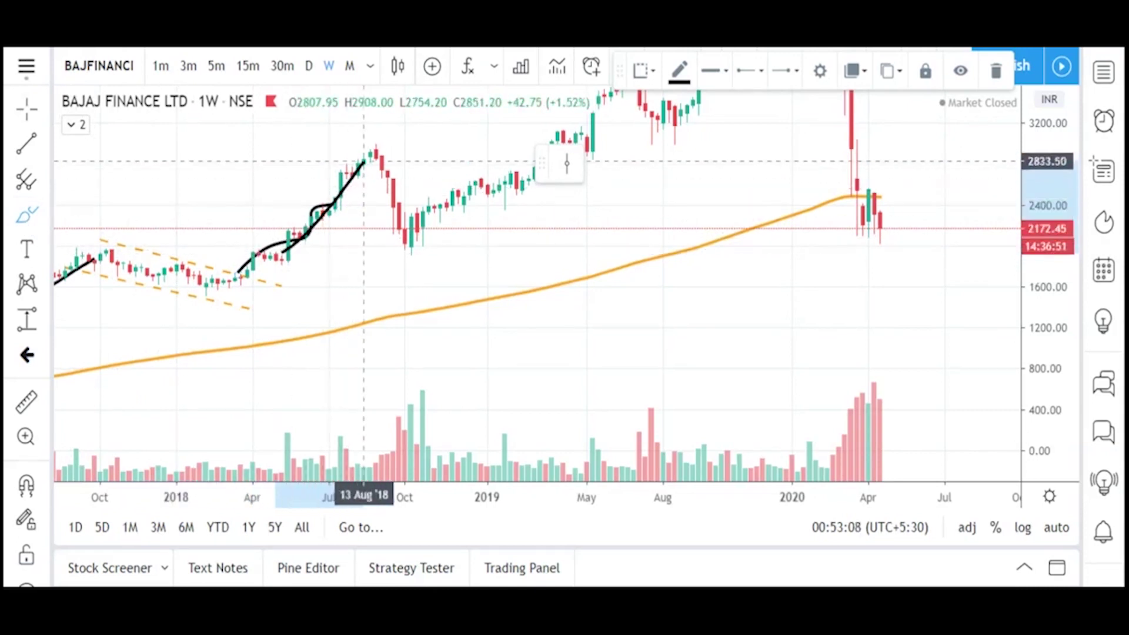
Step: Draw a trend line from the August 2018 peak to the October 2018 low, discarding a stray line
{"action": "left_click", "coordinate": [26, 144]}
{"action": "scroll", "coordinate": [289, 203], "scroll_direction": "up", "scroll_amount": 2}
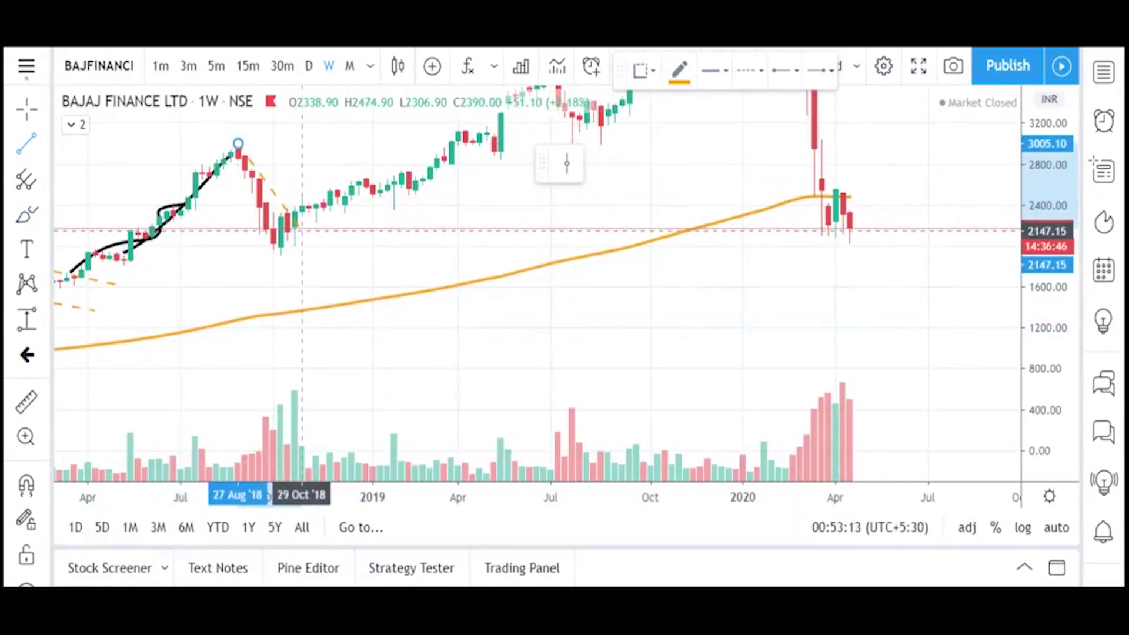
{"action": "left_click", "coordinate": [302, 230]}
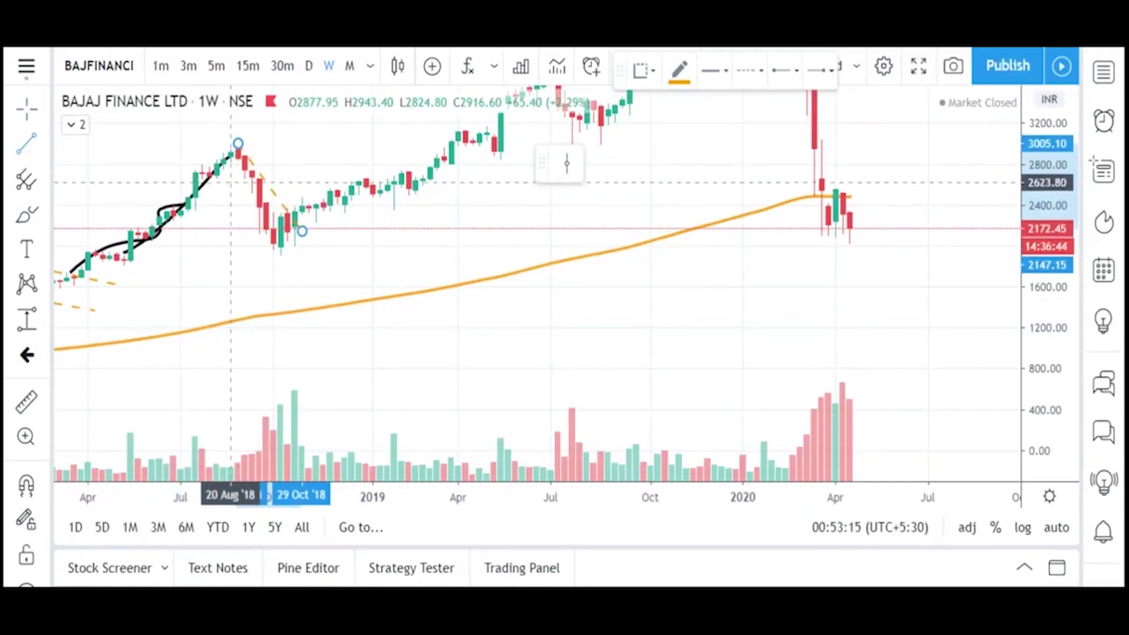
{"action": "left_click", "coordinate": [231, 163]}
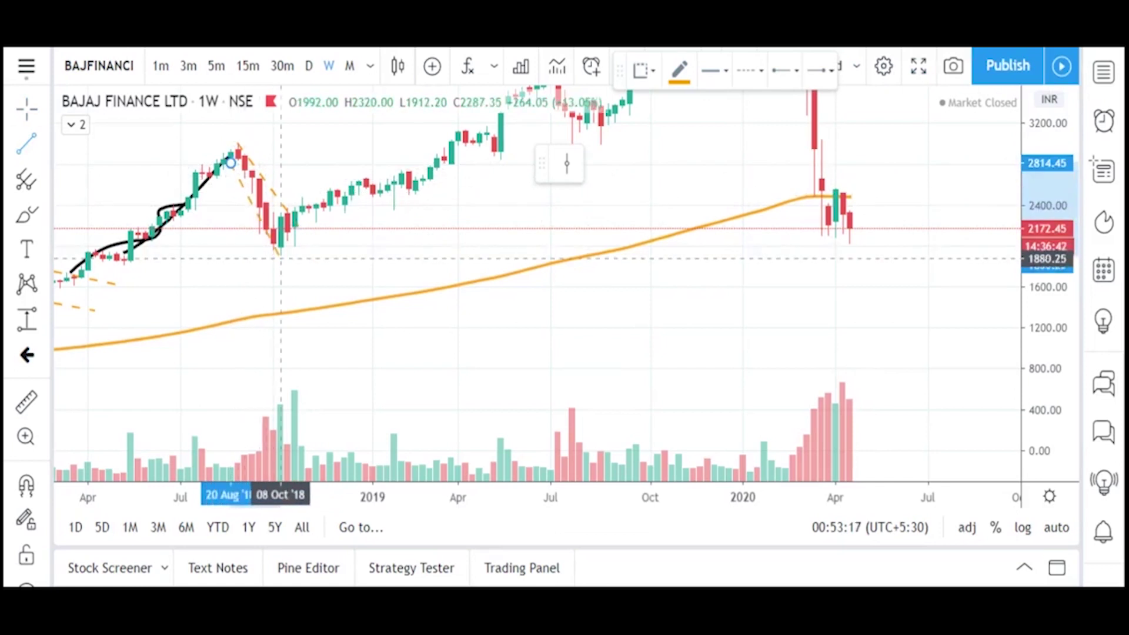
{"action": "key", "text": "Escape"}
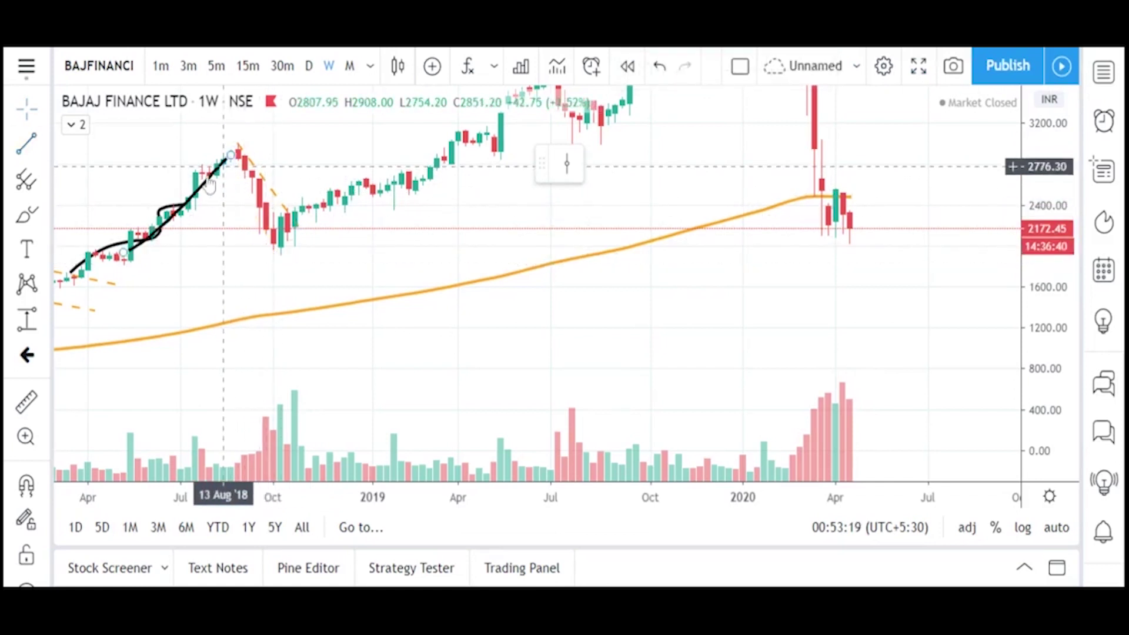
{"action": "left_click", "coordinate": [26, 144]}
{"action": "left_click", "coordinate": [230, 167]}
{"action": "left_click", "coordinate": [280, 257]}
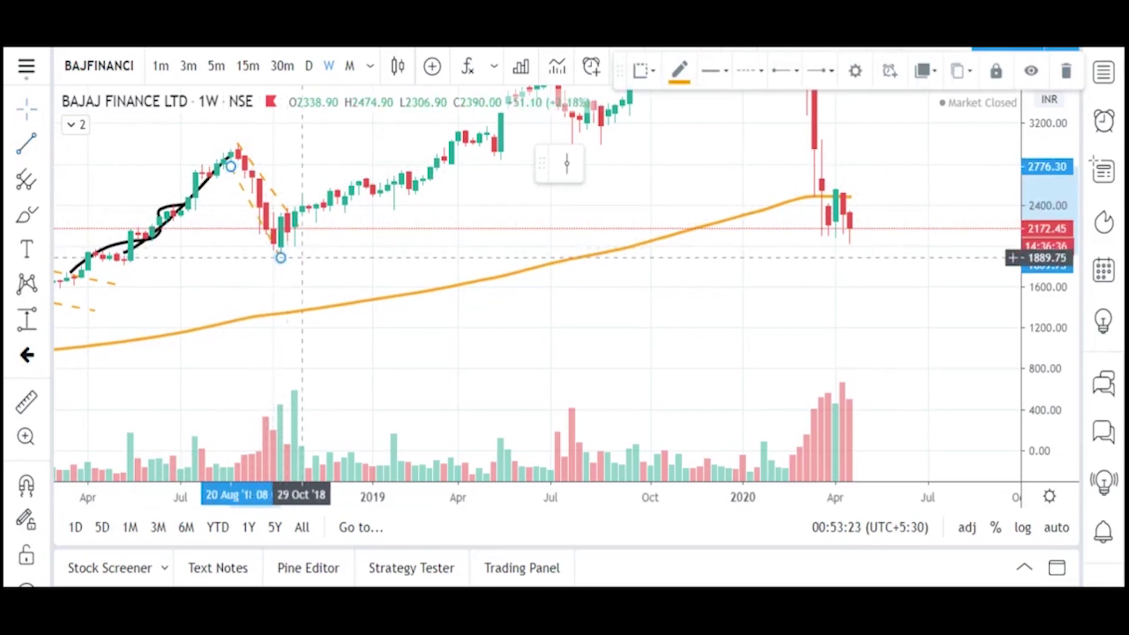
Step: Brush strokes after the October 2018 low and along the early-2019 recovery
{"action": "left_click", "coordinate": [29, 218]}
{"action": "mouse_move", "coordinate": [301, 210]}
{"action": "left_mouse_down"}
{"action": "mouse_move", "coordinate": [403, 195]}
{"action": "mouse_move", "coordinate": [464, 140]}
{"action": "left_mouse_up"}
{"action": "left_click", "coordinate": [287, 184]}
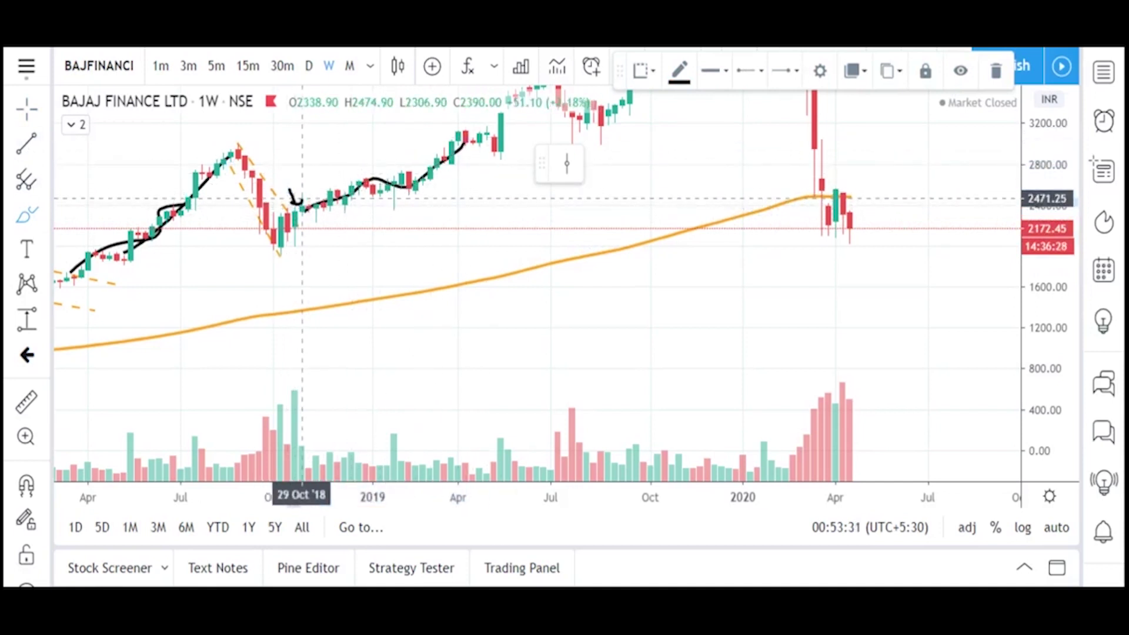
{"action": "left_click_drag", "start_coordinate": [281, 228], "coordinate": [323, 206]}
Step: Trace the 2019 rise to the mid-2019 peak and draw a V over it
{"action": "scroll", "coordinate": [323, 216], "scroll_direction": "up", "scroll_amount": 1}
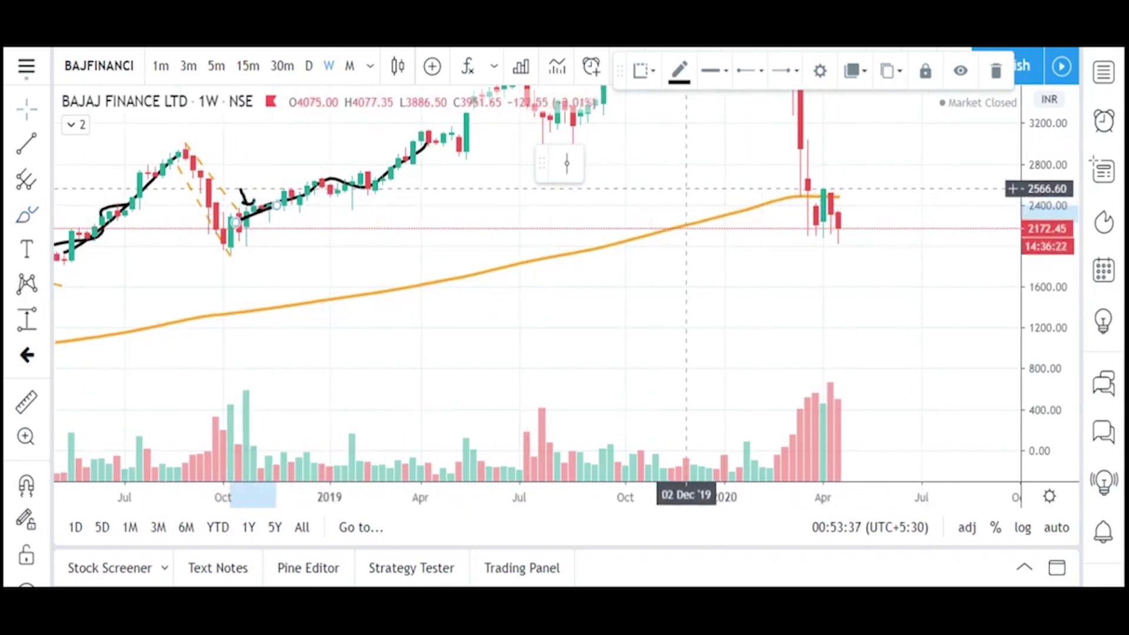
{"action": "mouse_move", "coordinate": [755, 156]}
{"action": "left_mouse_down"}
{"action": "mouse_move", "coordinate": [736, 206]}
{"action": "mouse_move", "coordinate": [735, 295]}
{"action": "left_mouse_up"}
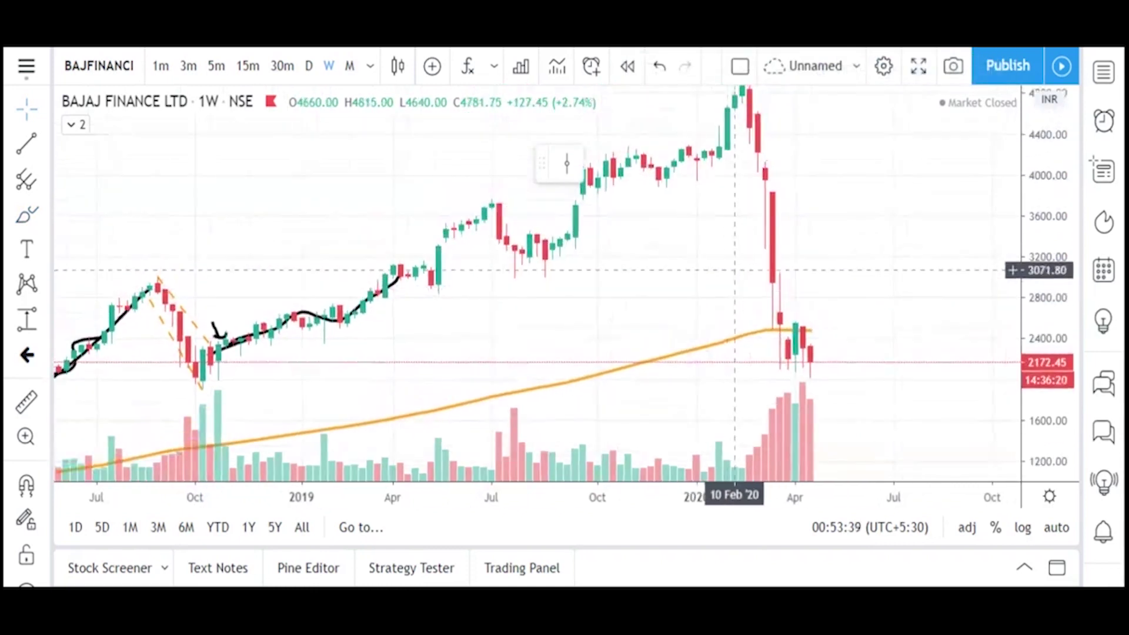
{"action": "left_click", "coordinate": [393, 284]}
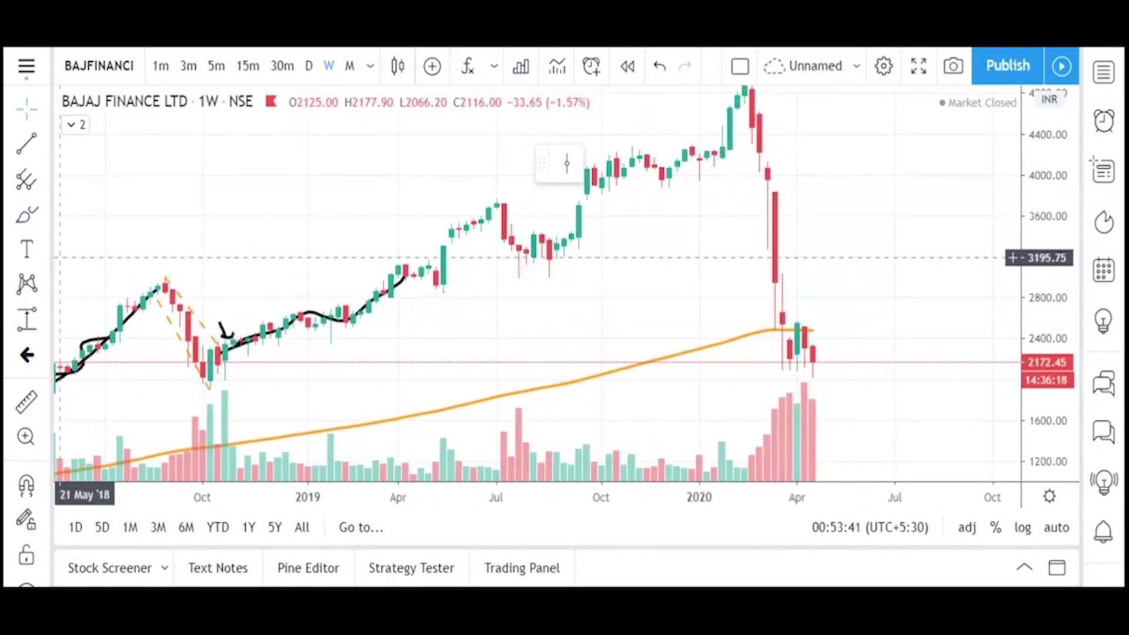
{"action": "mouse_move", "coordinate": [390, 289]}
{"action": "left_mouse_down"}
{"action": "mouse_move", "coordinate": [474, 203]}
{"action": "mouse_move", "coordinate": [536, 252]}
{"action": "left_mouse_up"}
{"action": "mouse_move", "coordinate": [461, 216]}
{"action": "left_mouse_down"}
{"action": "mouse_move", "coordinate": [533, 279]}
{"action": "mouse_move", "coordinate": [587, 173]}
{"action": "left_mouse_up"}
{"action": "scroll", "coordinate": [564, 247], "scroll_direction": "up", "scroll_amount": 2}
{"action": "scroll", "coordinate": [623, 244], "scroll_direction": "down", "scroll_amount": 1}
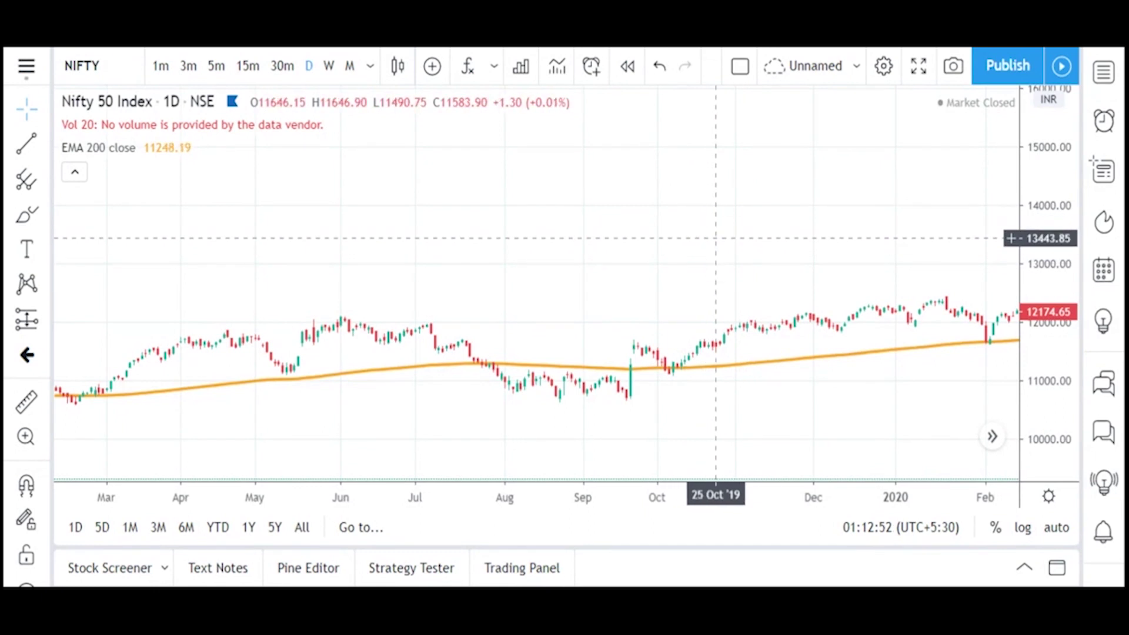
Step: Pan and zoom the NIFTY 50 daily chart to frame August 2019 through the March 2020 crash
{"action": "scroll", "coordinate": [713, 238], "scroll_direction": "up", "scroll_amount": 2}
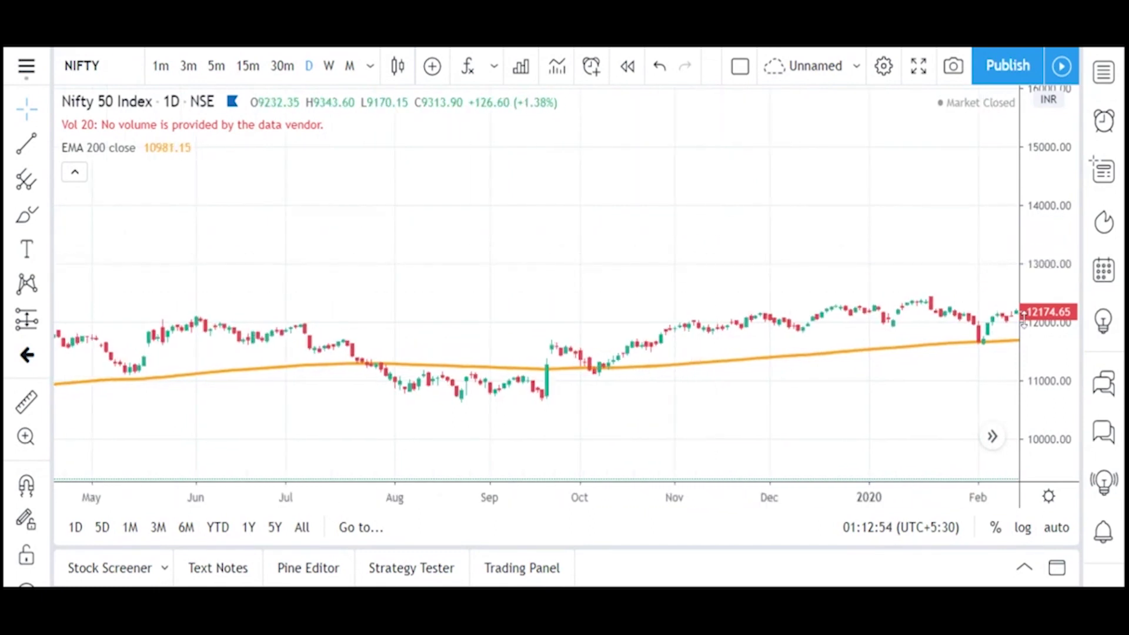
{"action": "scroll", "coordinate": [993, 253], "scroll_direction": "down", "scroll_amount": 3}
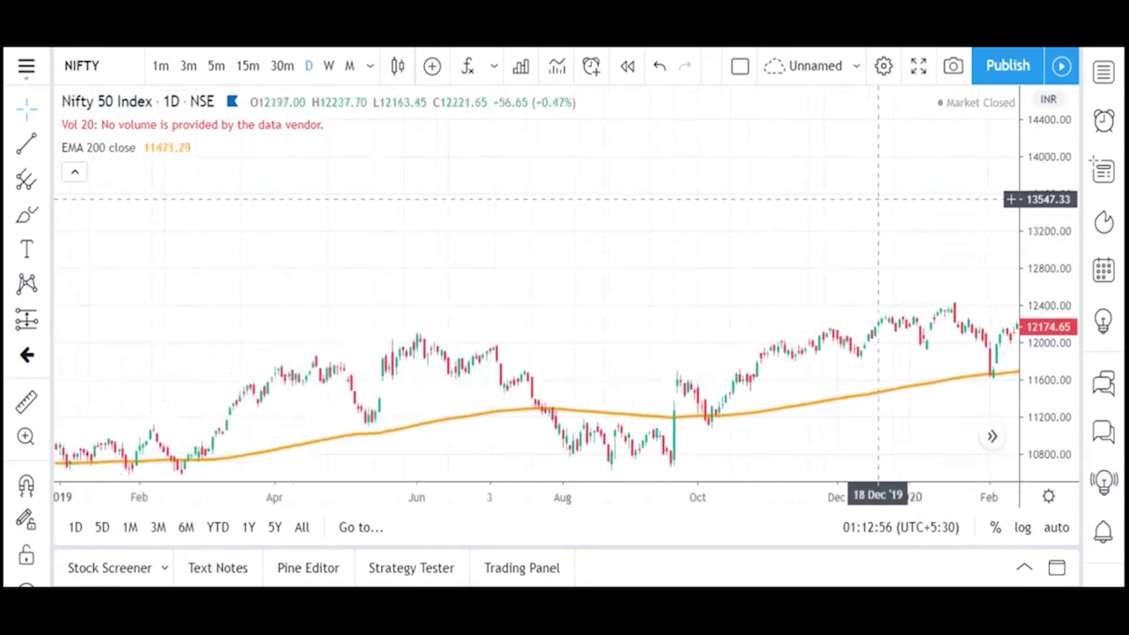
{"action": "left_click_drag", "start_coordinate": [808, 181], "coordinate": [738, 136]}
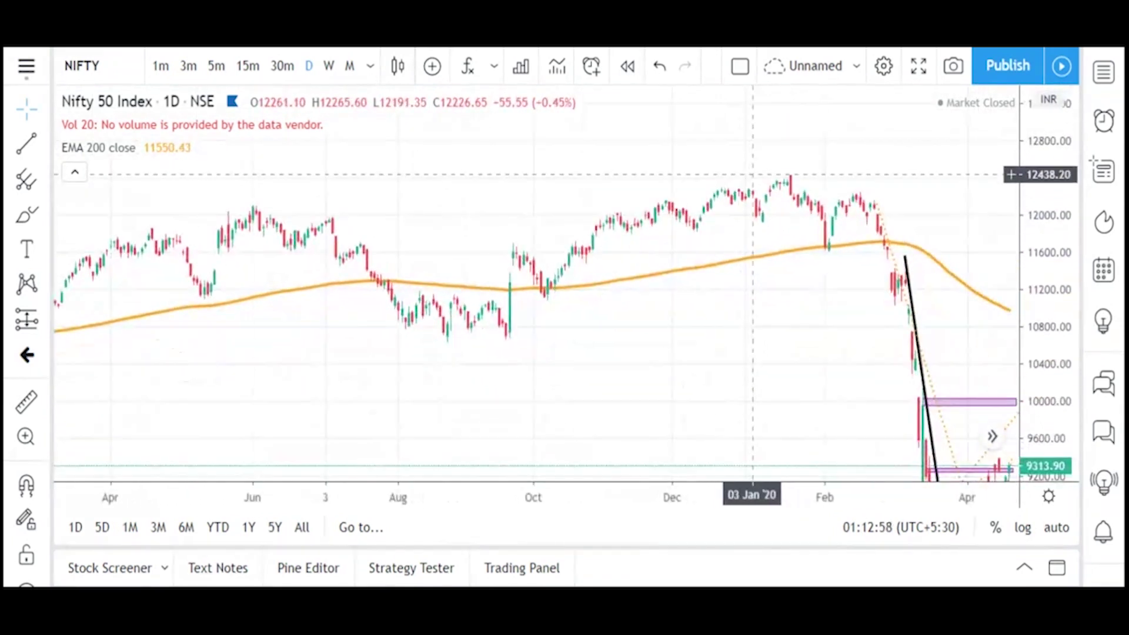
{"action": "scroll", "coordinate": [758, 173], "scroll_direction": "up", "scroll_amount": 2}
{"action": "left_click_drag", "start_coordinate": [723, 268], "coordinate": [817, 277]}
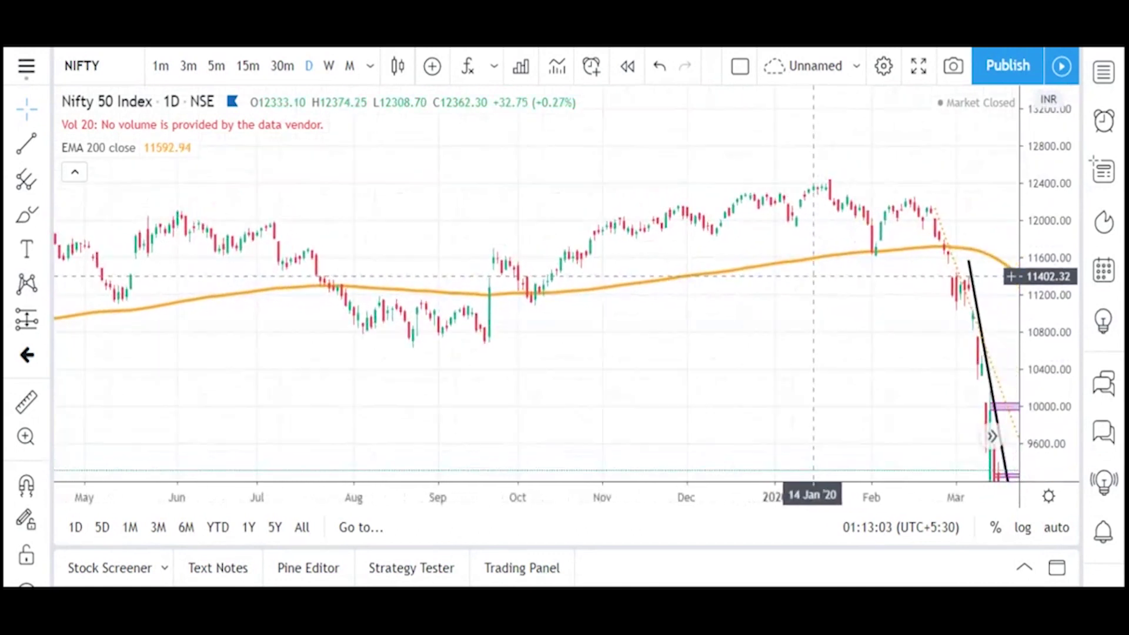
{"action": "scroll", "coordinate": [814, 264], "scroll_direction": "up", "scroll_amount": 1}
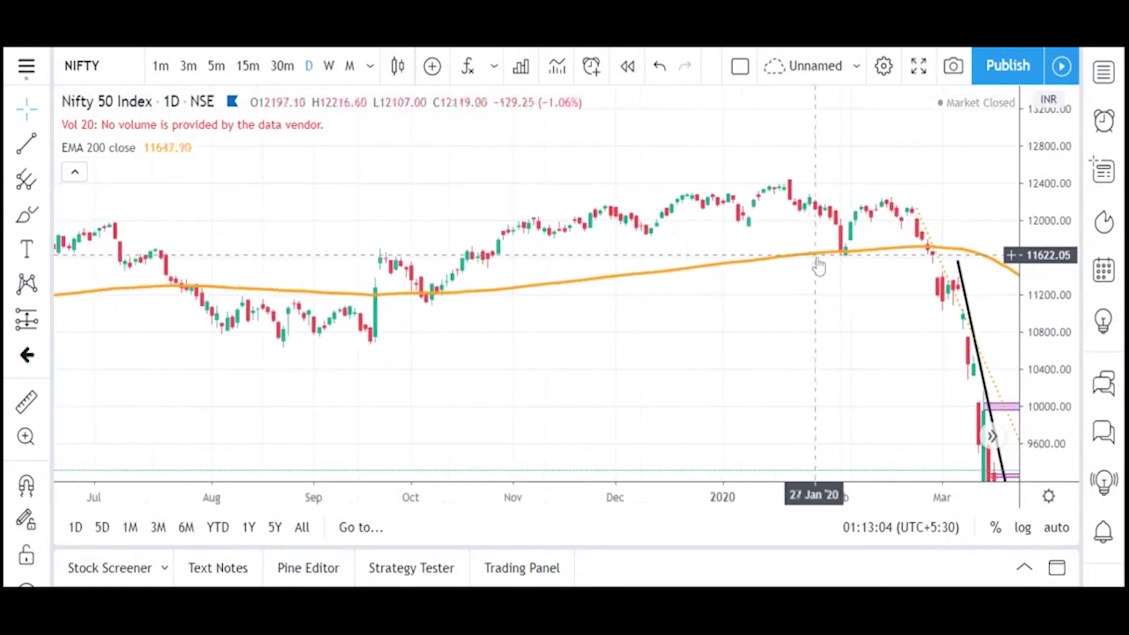
{"action": "scroll", "coordinate": [863, 281], "scroll_direction": "up", "scroll_amount": 1}
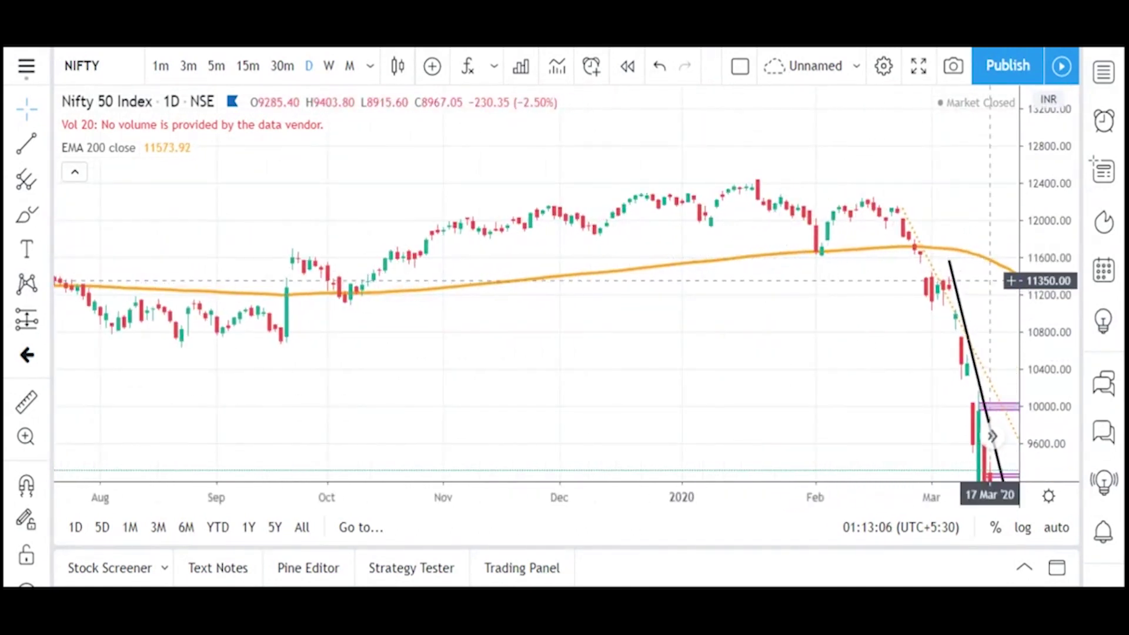